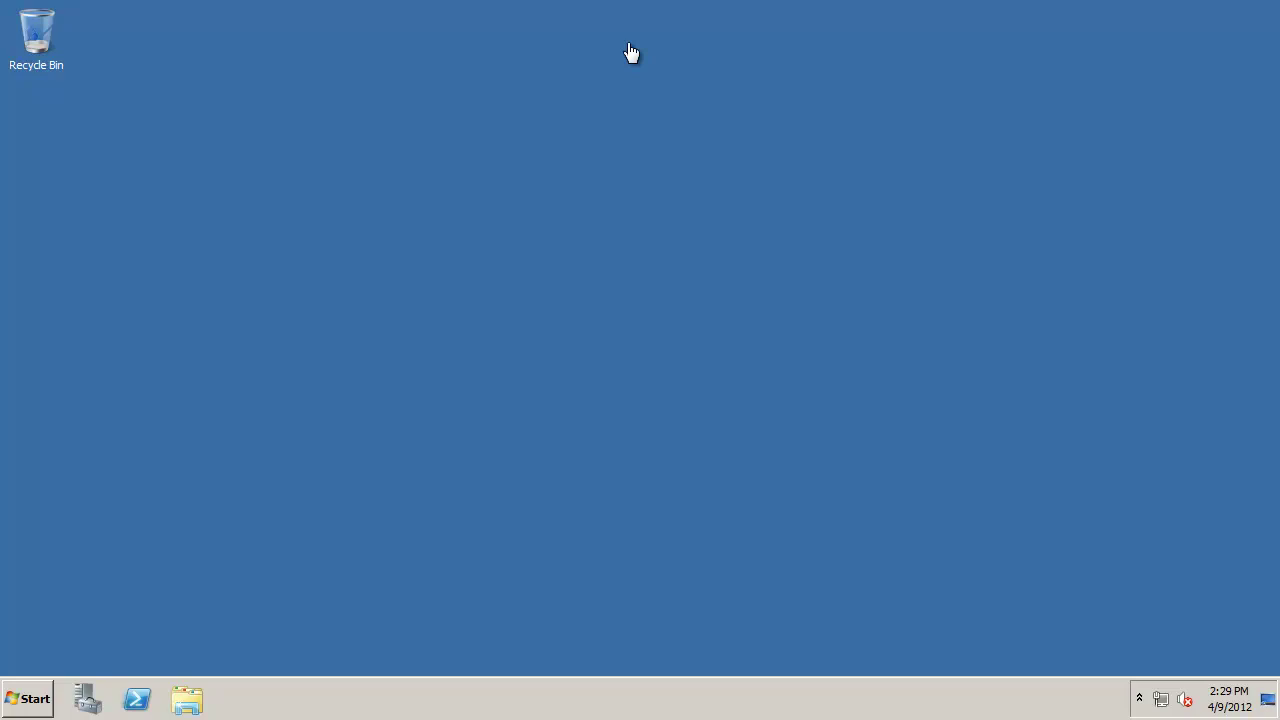
Step: Launch Server Manager from Administrative Tools, show Roles maximized, and start the Add Roles Wizard
{"action": "left_click", "coordinate": [22, 700]}
{"action": "mouse_move", "coordinate": [325, 537]}
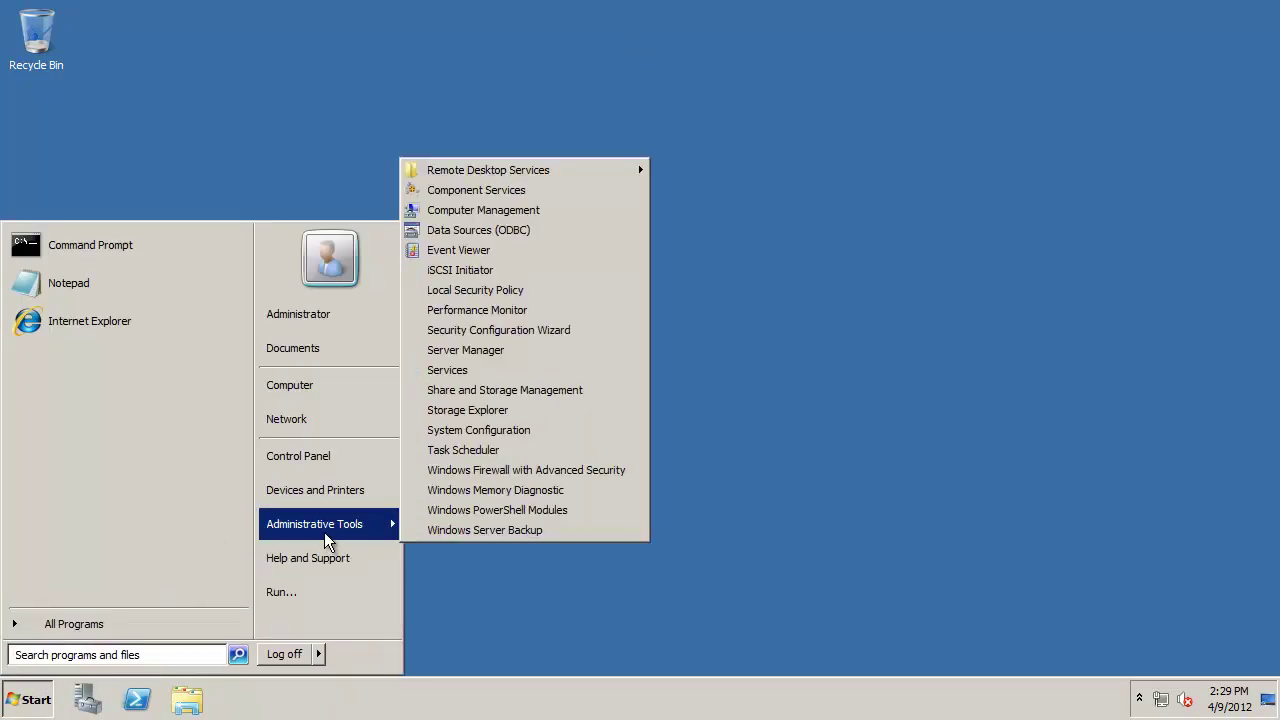
{"action": "left_click", "coordinate": [535, 357]}
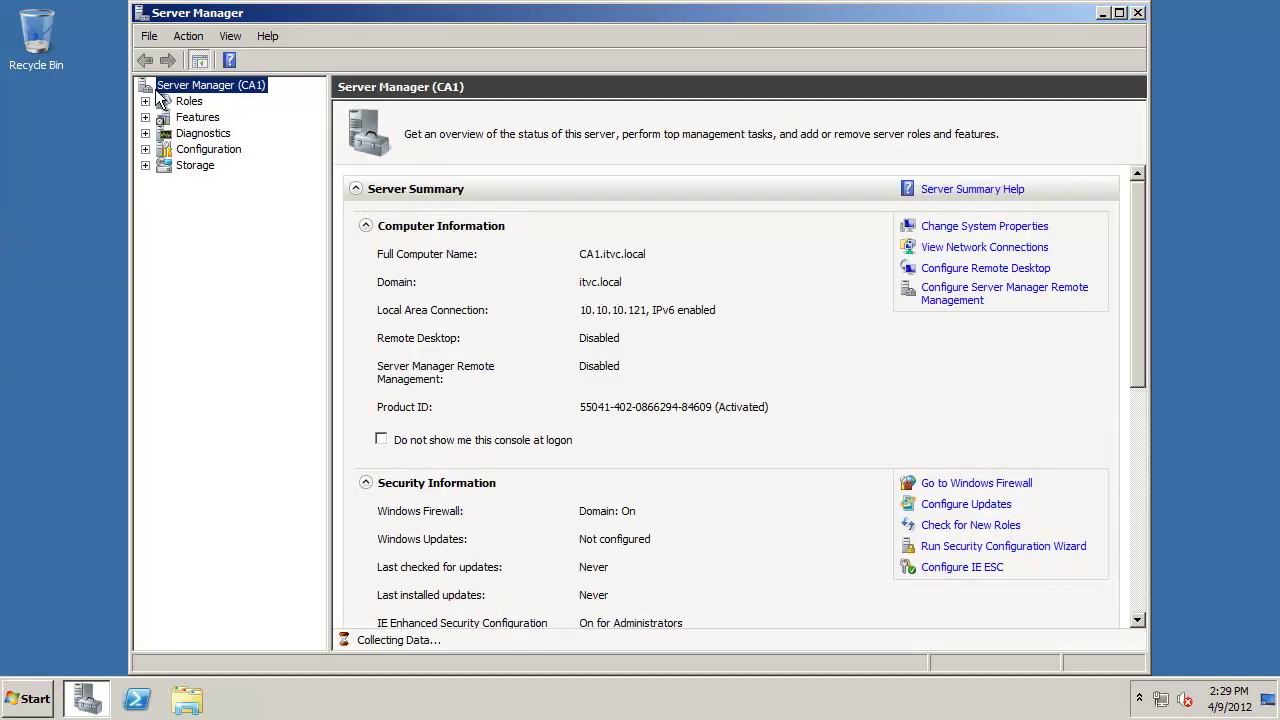
{"action": "left_click", "coordinate": [168, 102]}
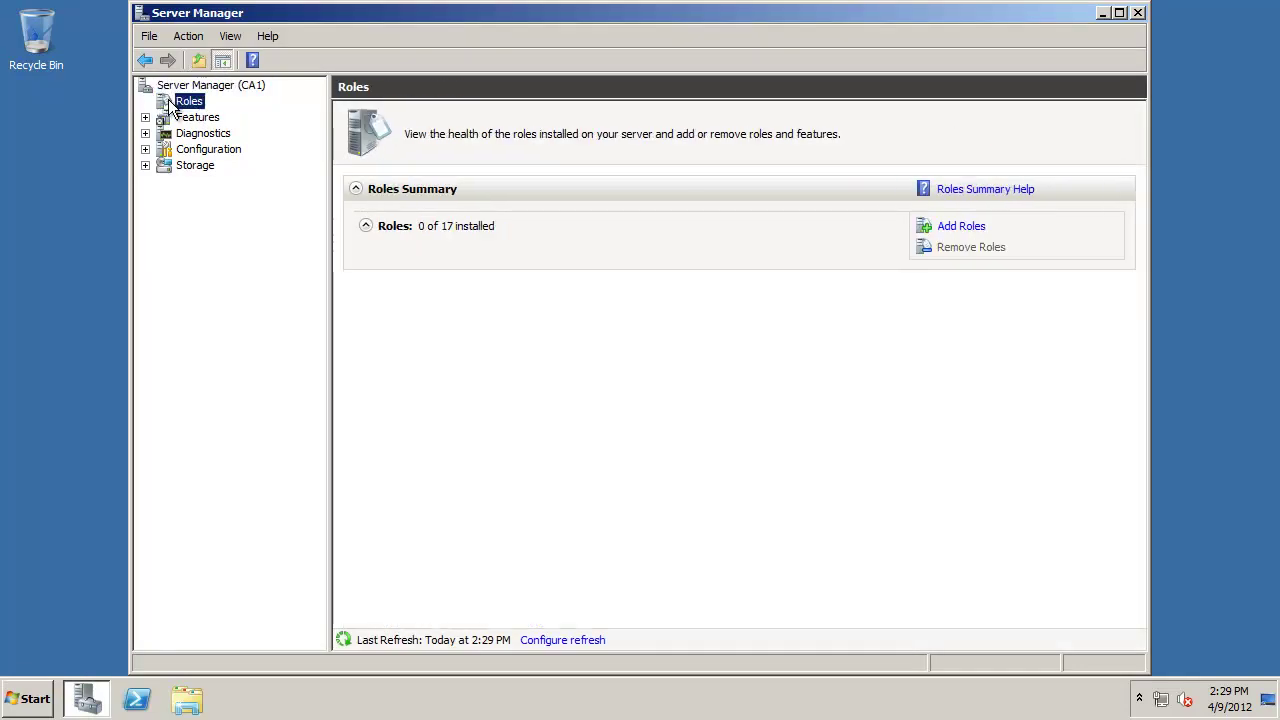
{"action": "left_click", "coordinate": [1119, 12]}
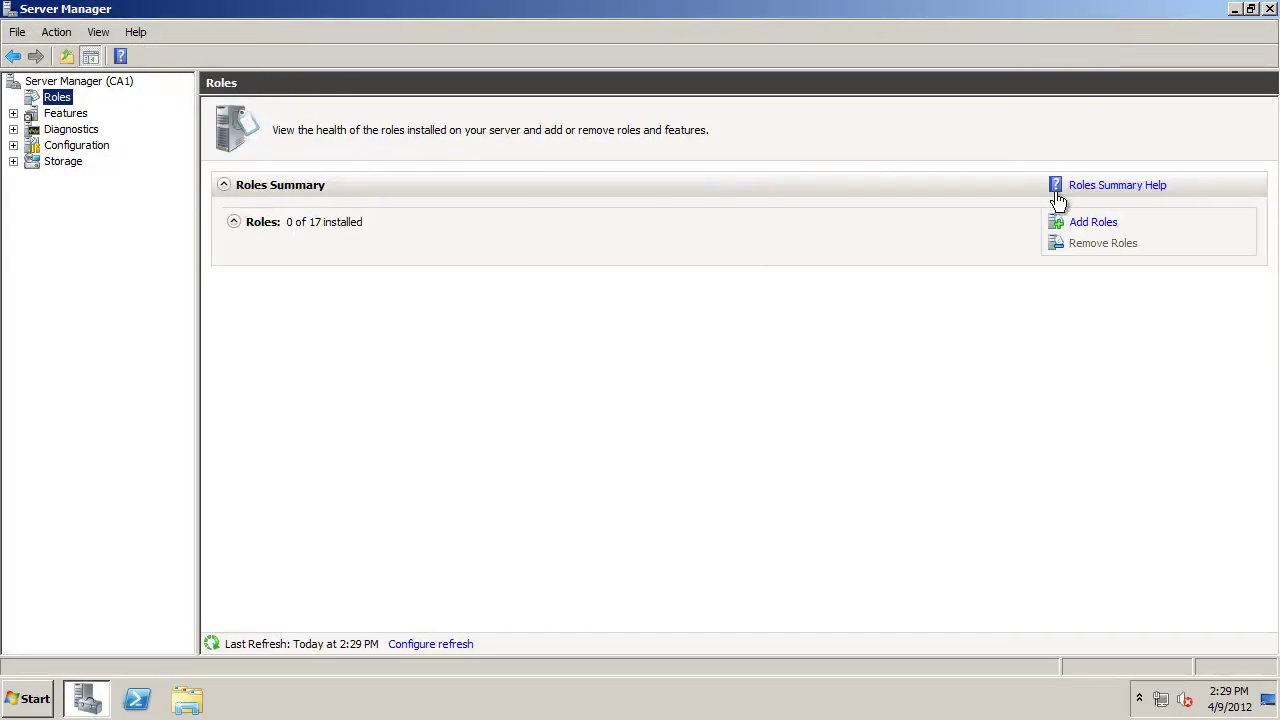
{"action": "left_click", "coordinate": [1082, 224]}
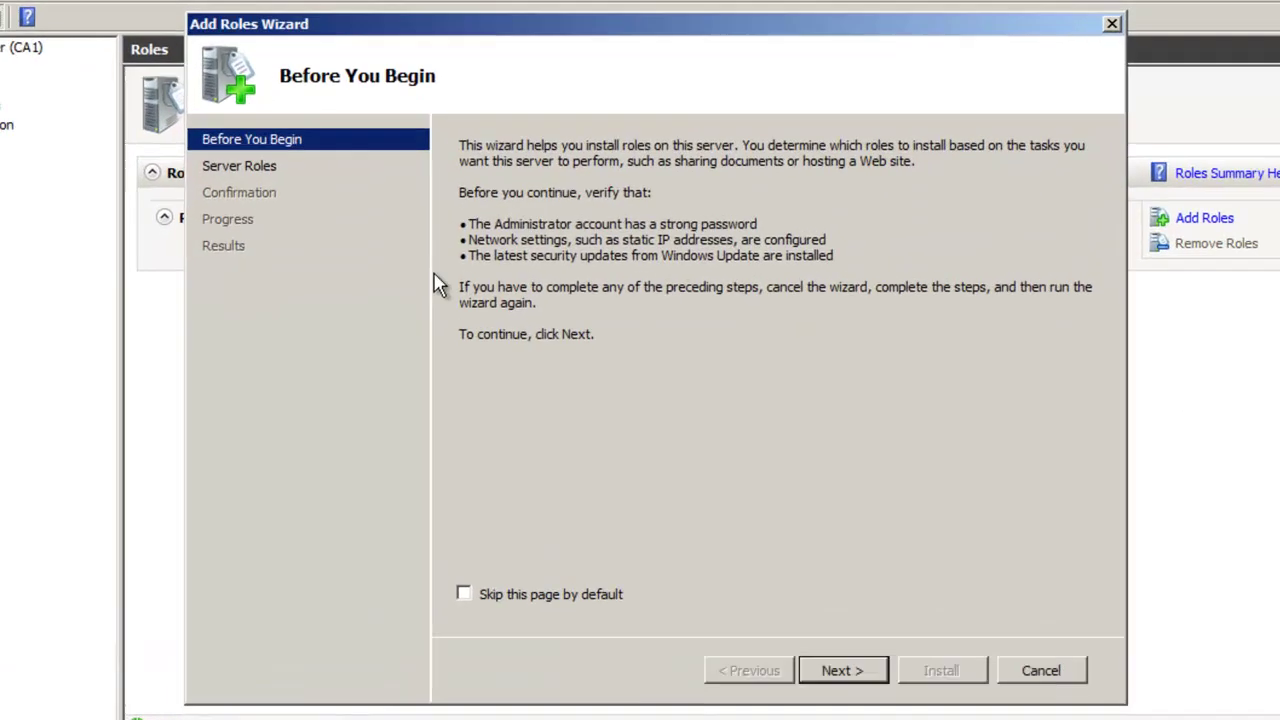
Step: Select Active Directory Certificate Services as the role and advance to its Select Role Services page
{"action": "left_click", "coordinate": [850, 675]}
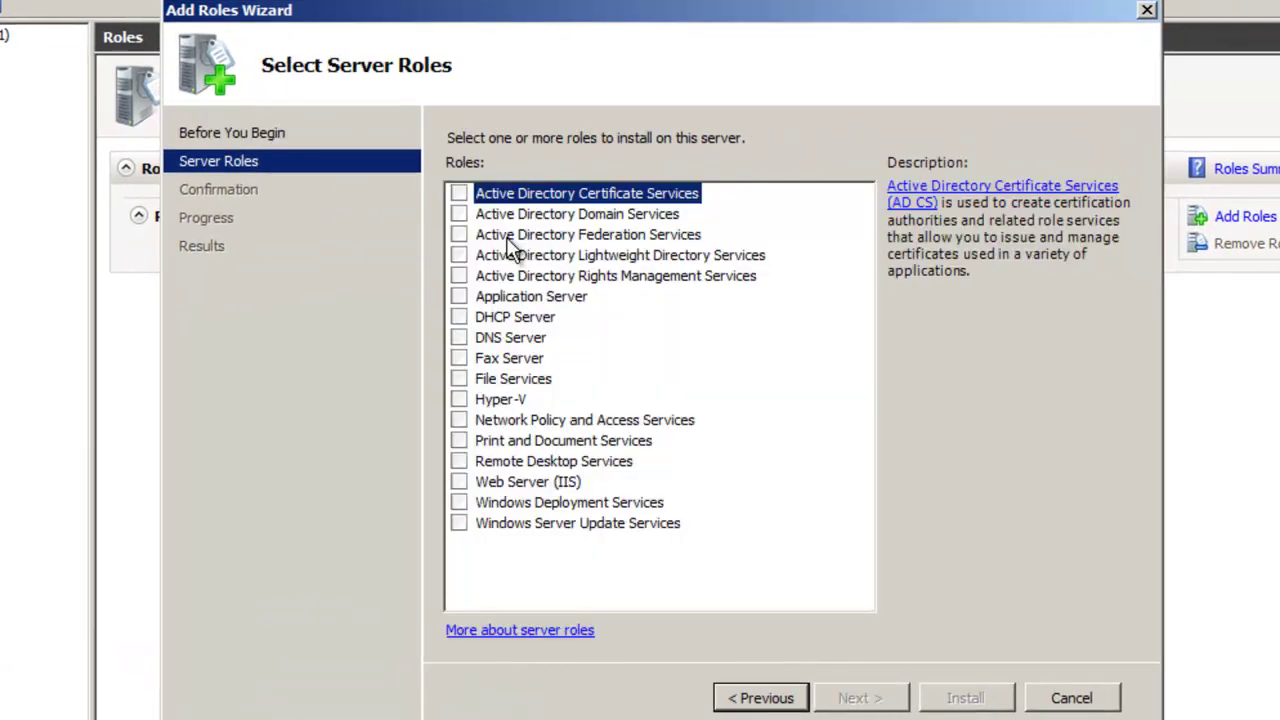
{"action": "left_click", "coordinate": [458, 193]}
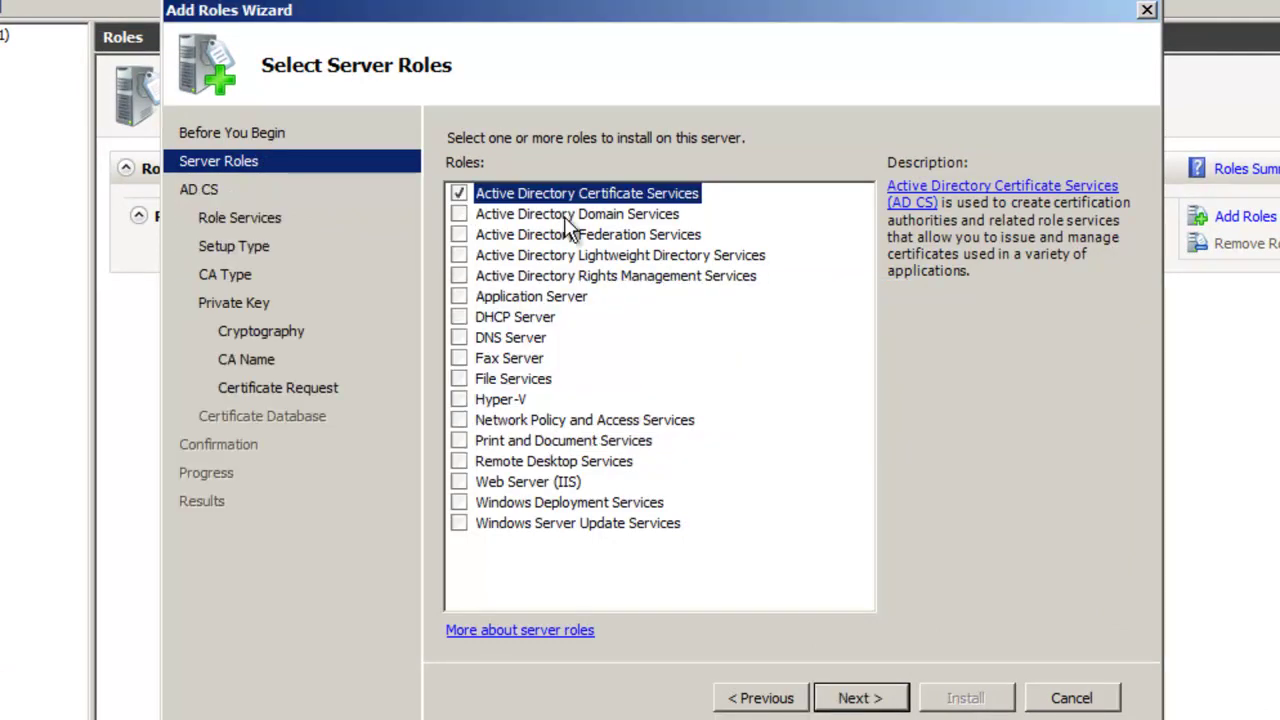
{"action": "left_click", "coordinate": [886, 697]}
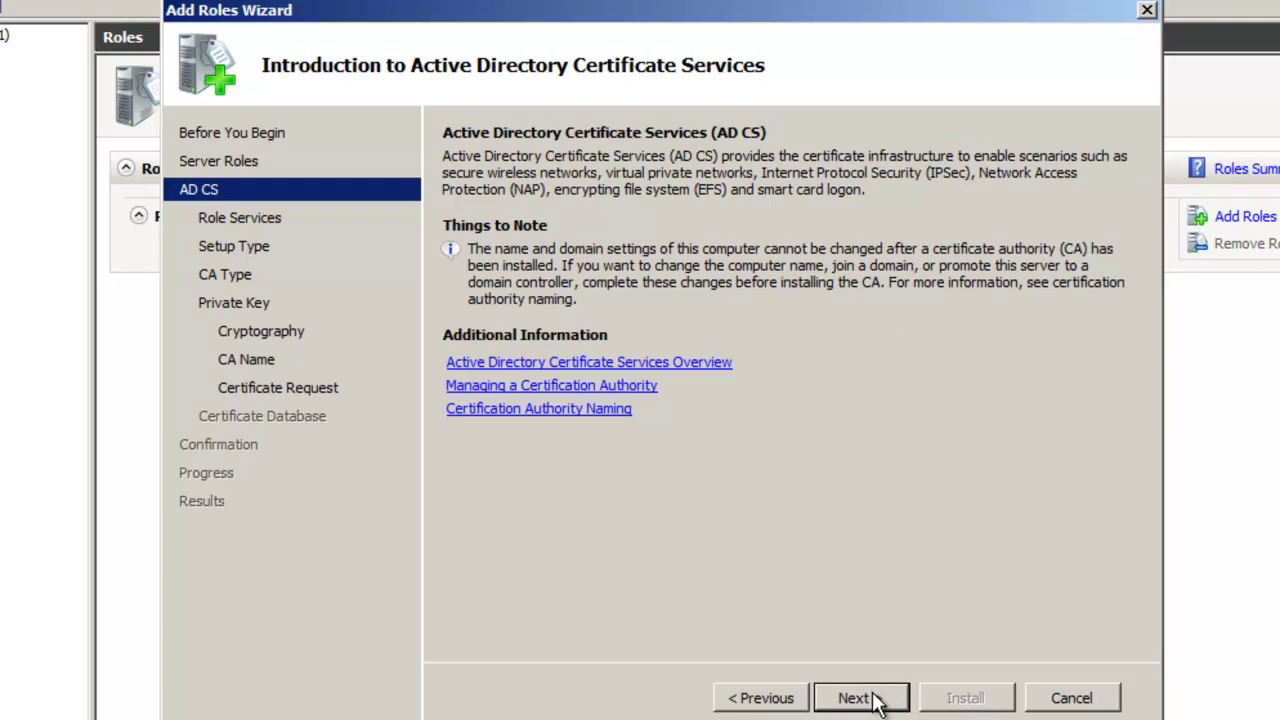
{"action": "left_click", "coordinate": [876, 700]}
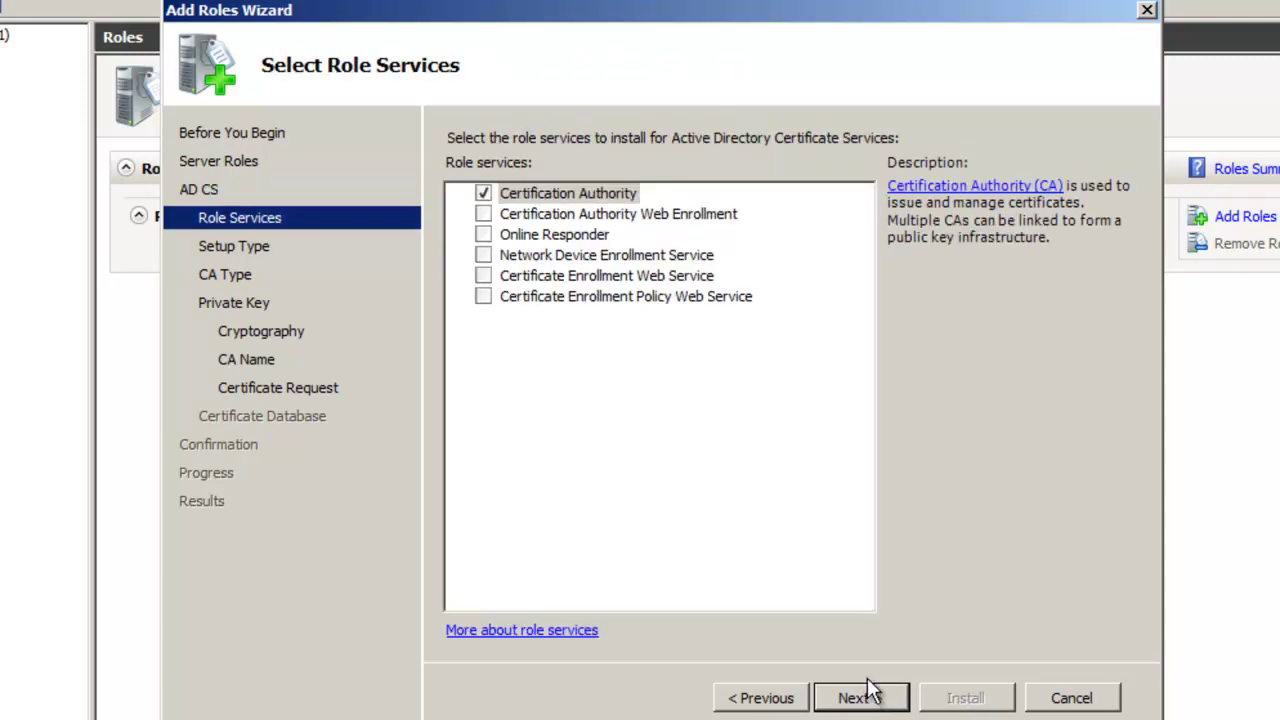
{"action": "left_click", "coordinate": [790, 697]}
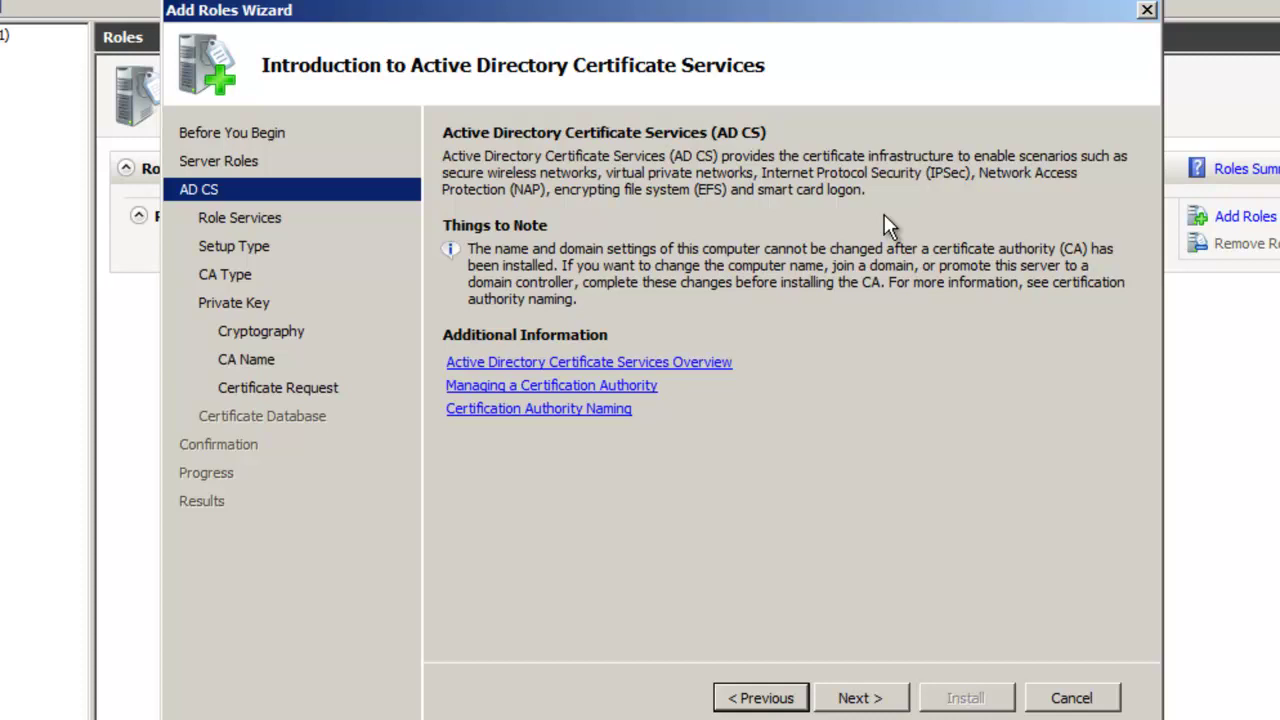
{"action": "left_click", "coordinate": [860, 697]}
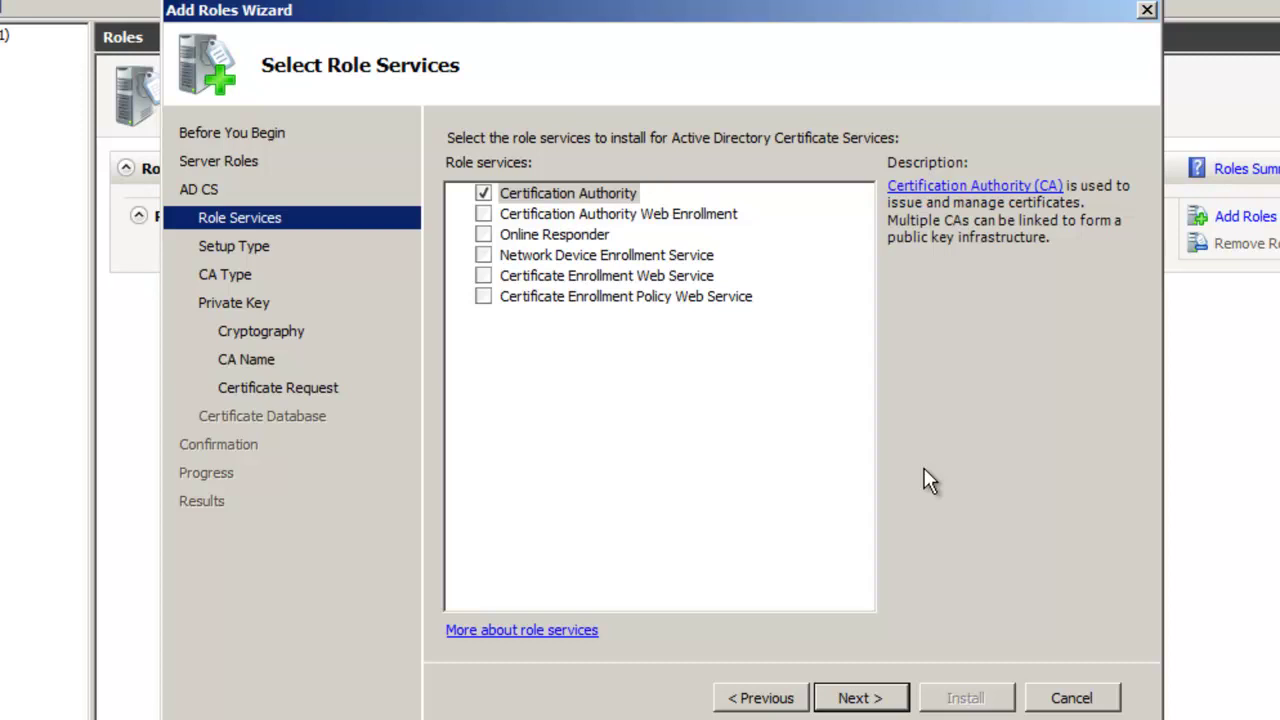
Step: Add Certification Authority Web Enrollment together with its required web server role services
{"action": "left_click", "coordinate": [483, 214]}
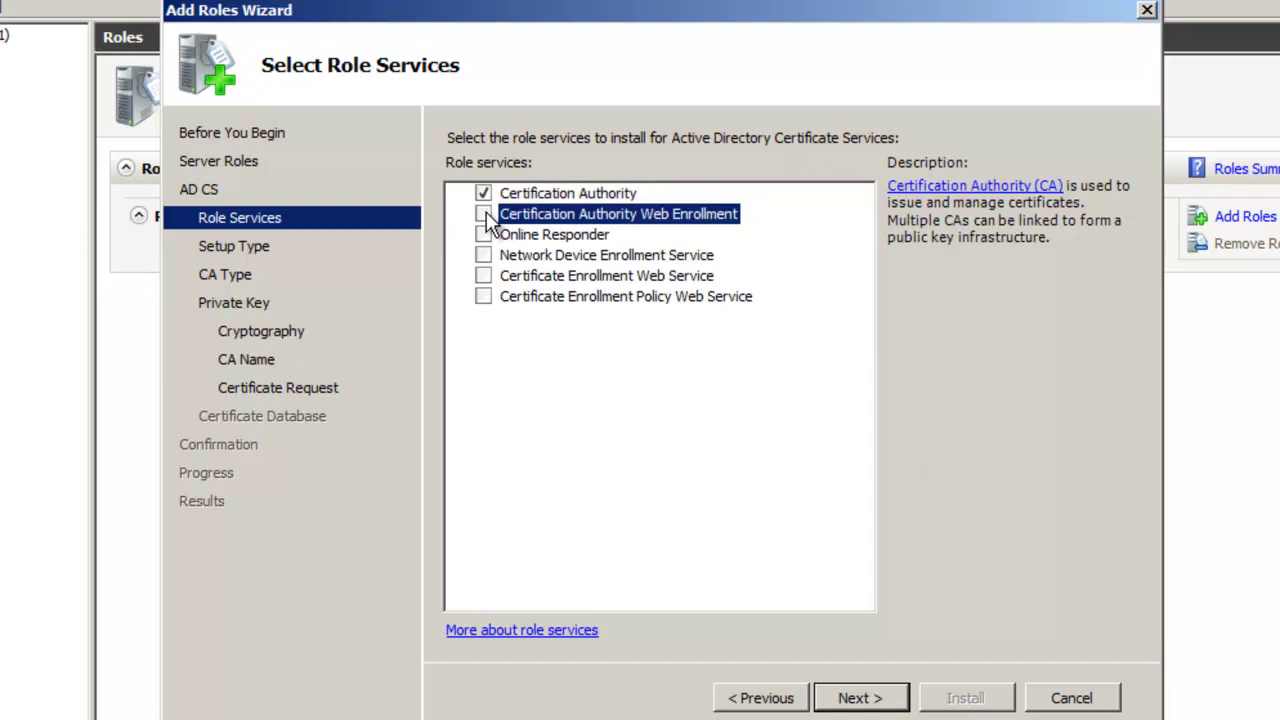
{"action": "left_click", "coordinate": [803, 486]}
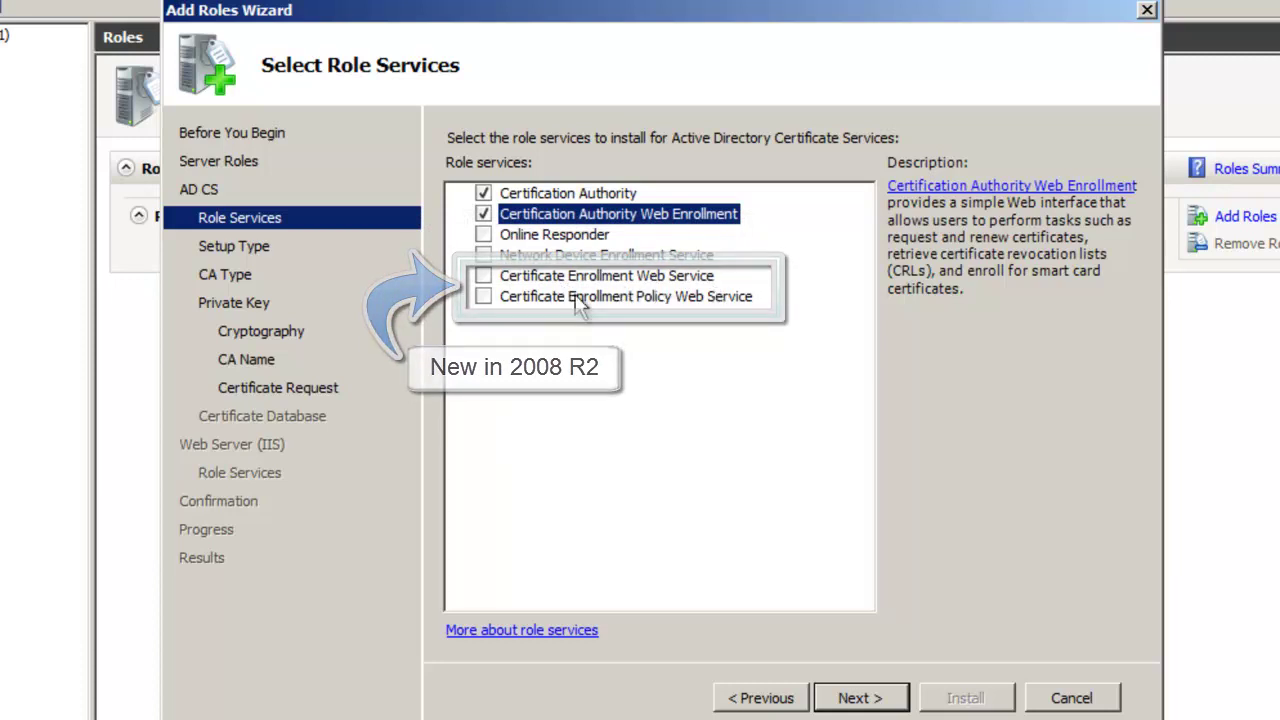
{"action": "left_click", "coordinate": [889, 700]}
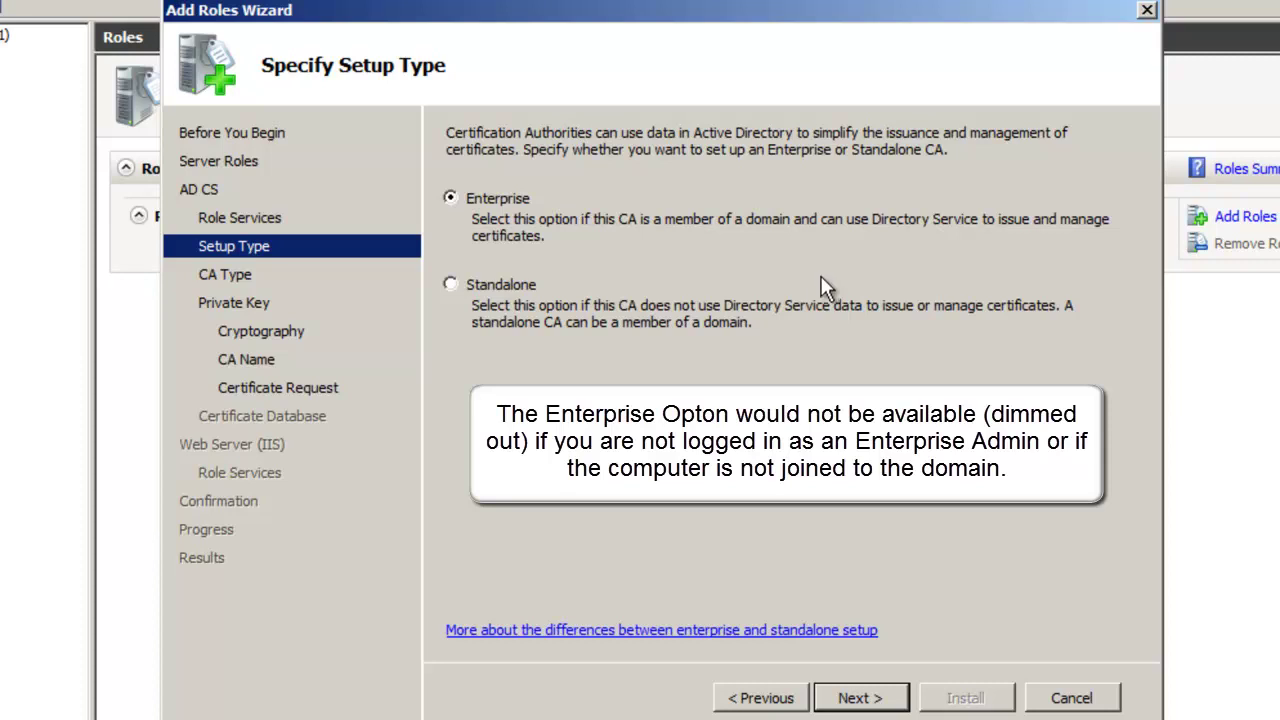
Step: Configure an Enterprise root CA with a new private key, 4096-bit key length and SHA256 hash
{"action": "left_click", "coordinate": [866, 697]}
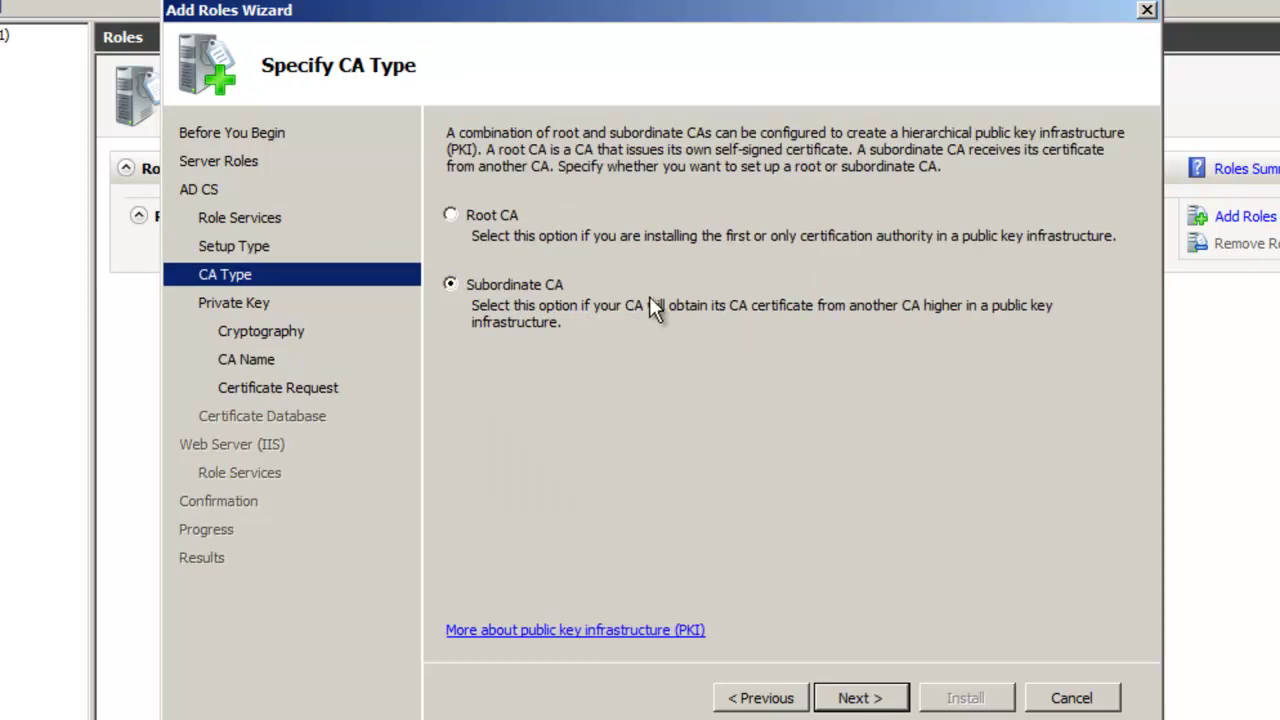
{"action": "left_click", "coordinate": [491, 218]}
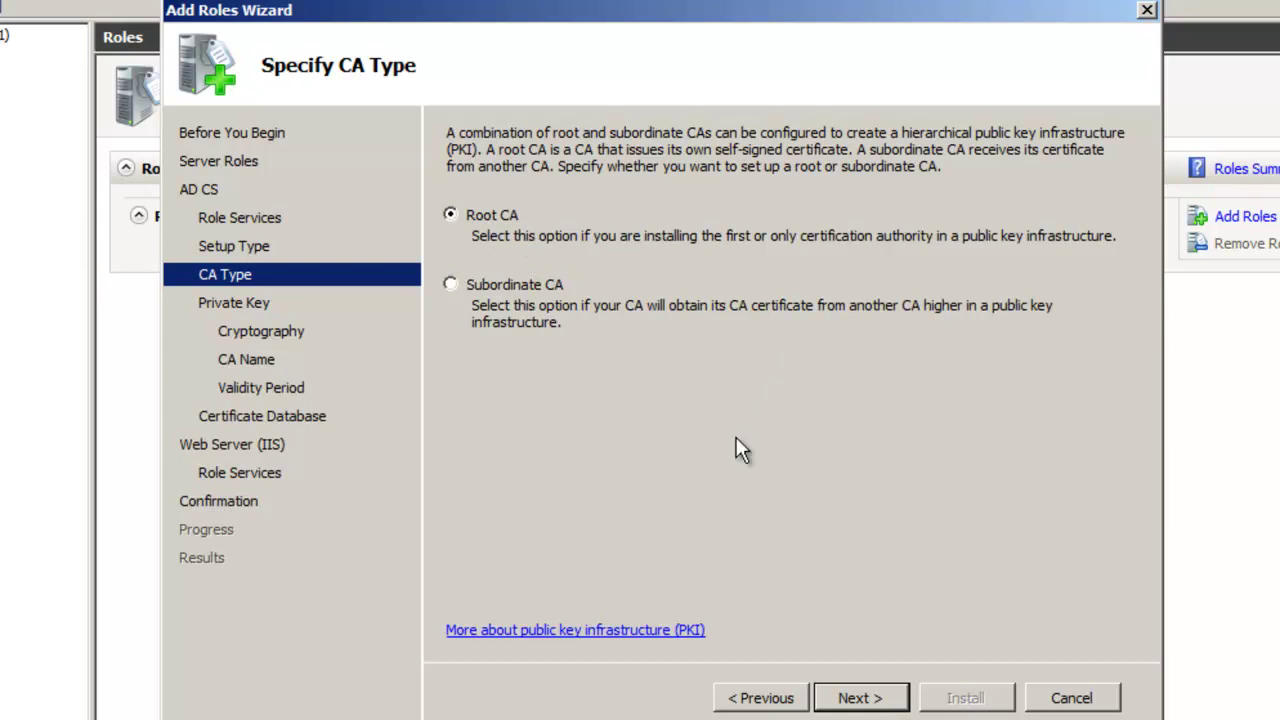
{"action": "left_click", "coordinate": [855, 700]}
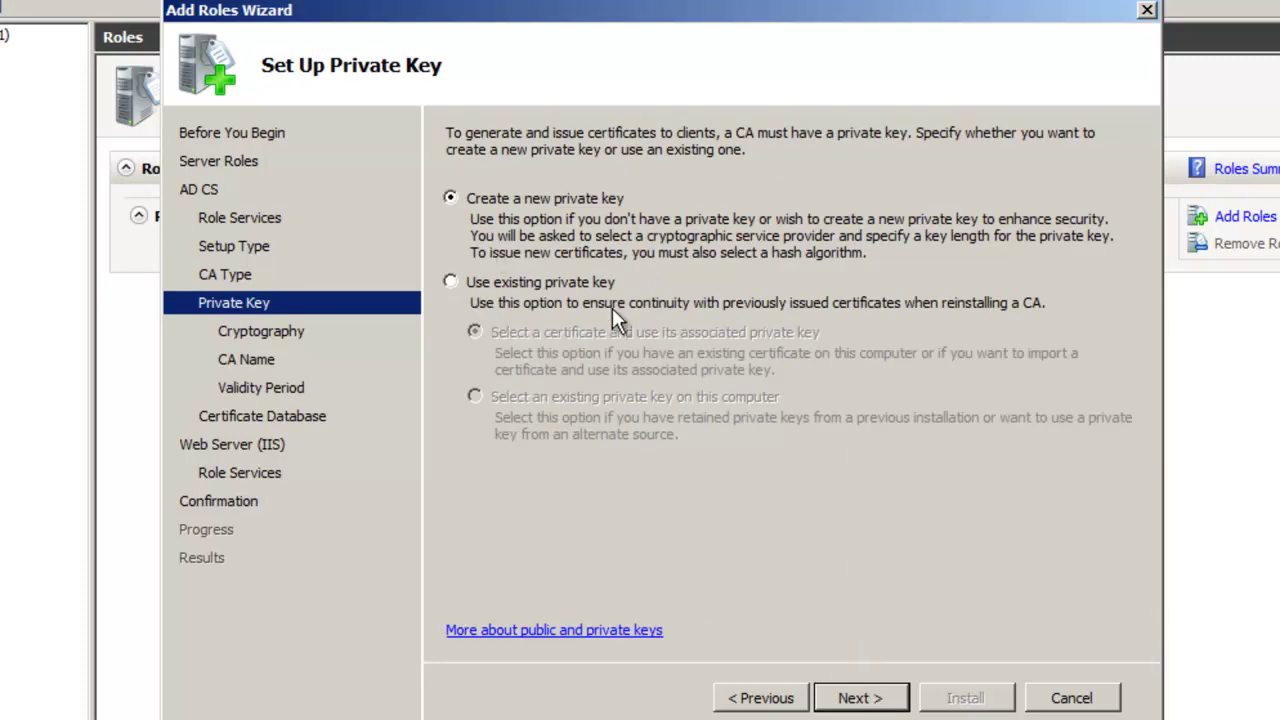
{"action": "left_click", "coordinate": [858, 695]}
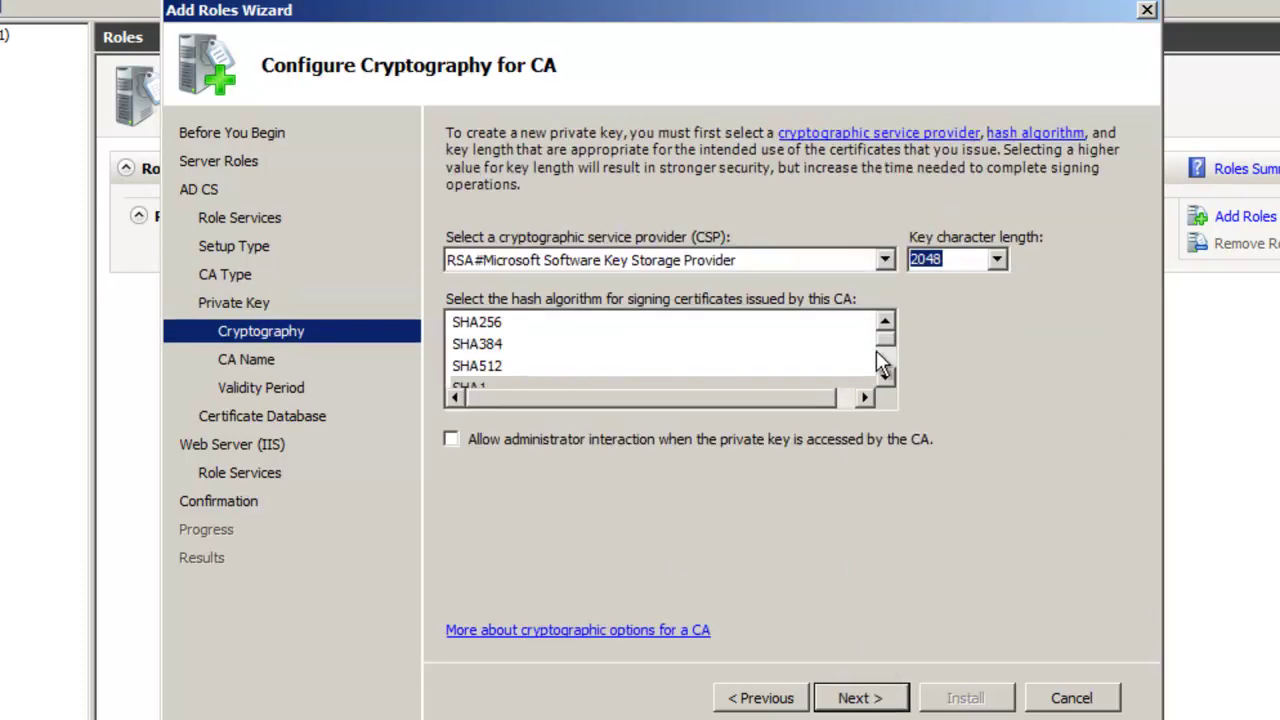
{"action": "left_click", "coordinate": [996, 260]}
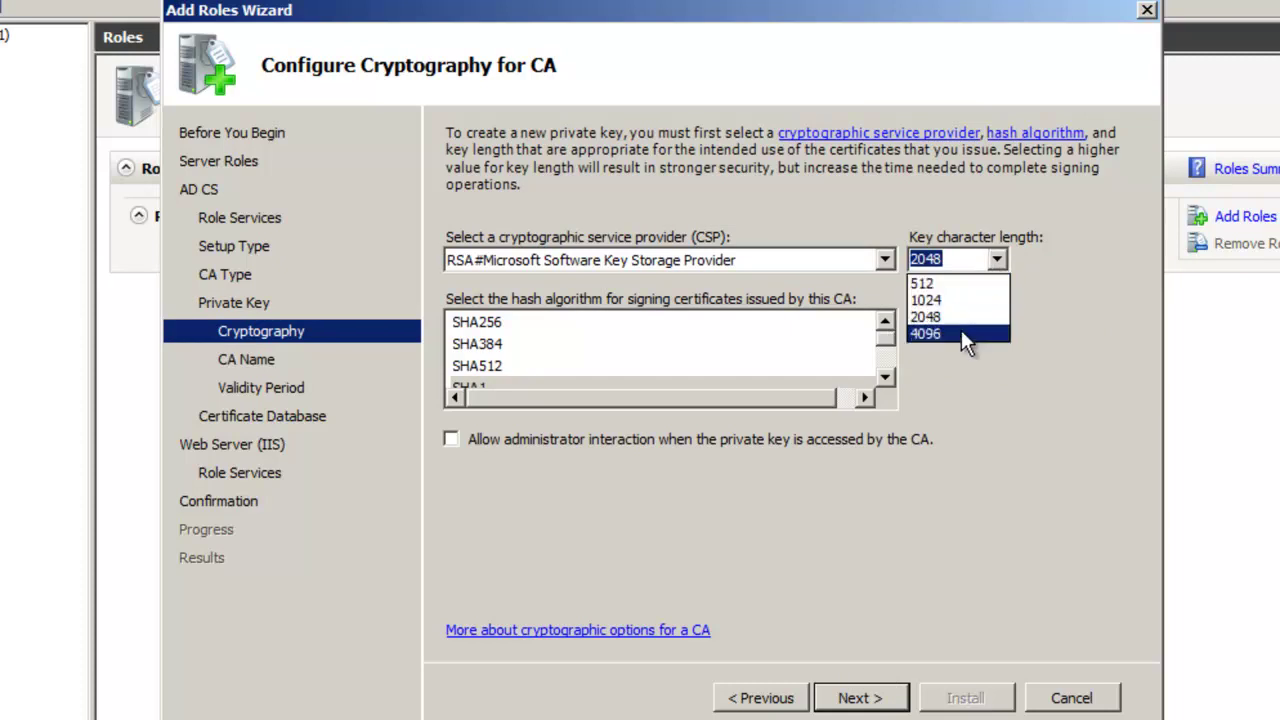
{"action": "left_click", "coordinate": [961, 329]}
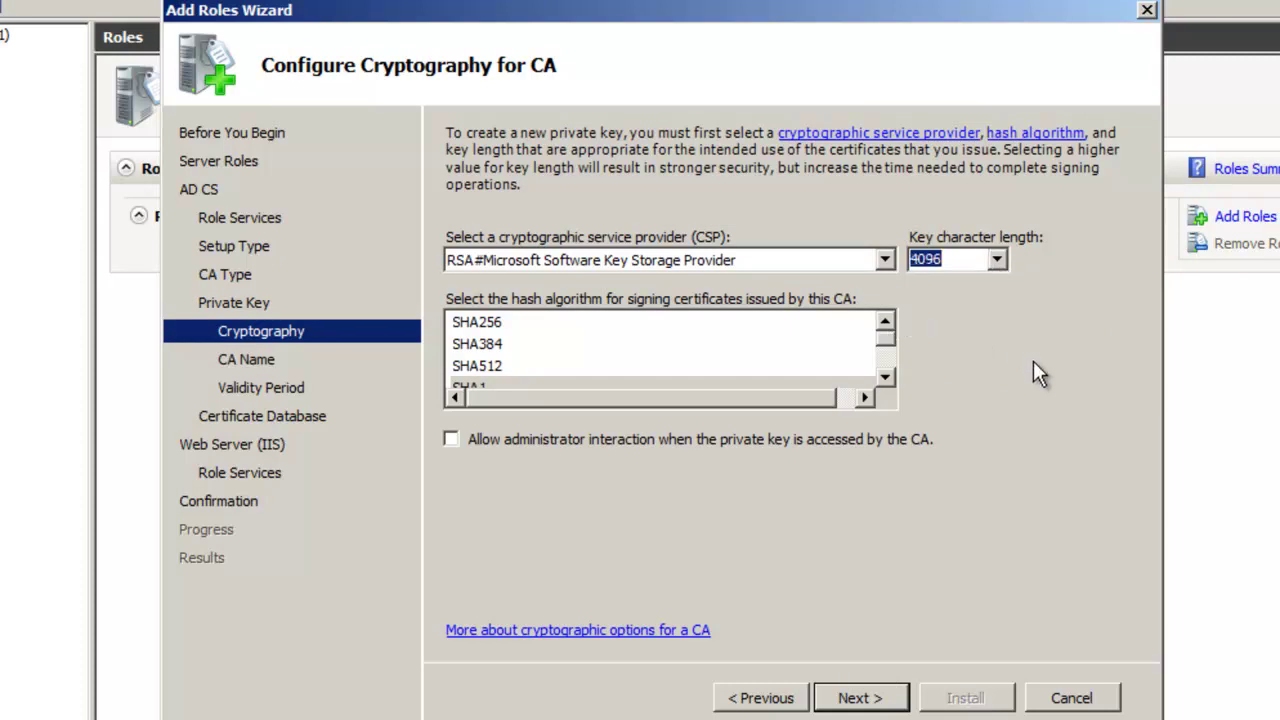
{"action": "left_click", "coordinate": [480, 324]}
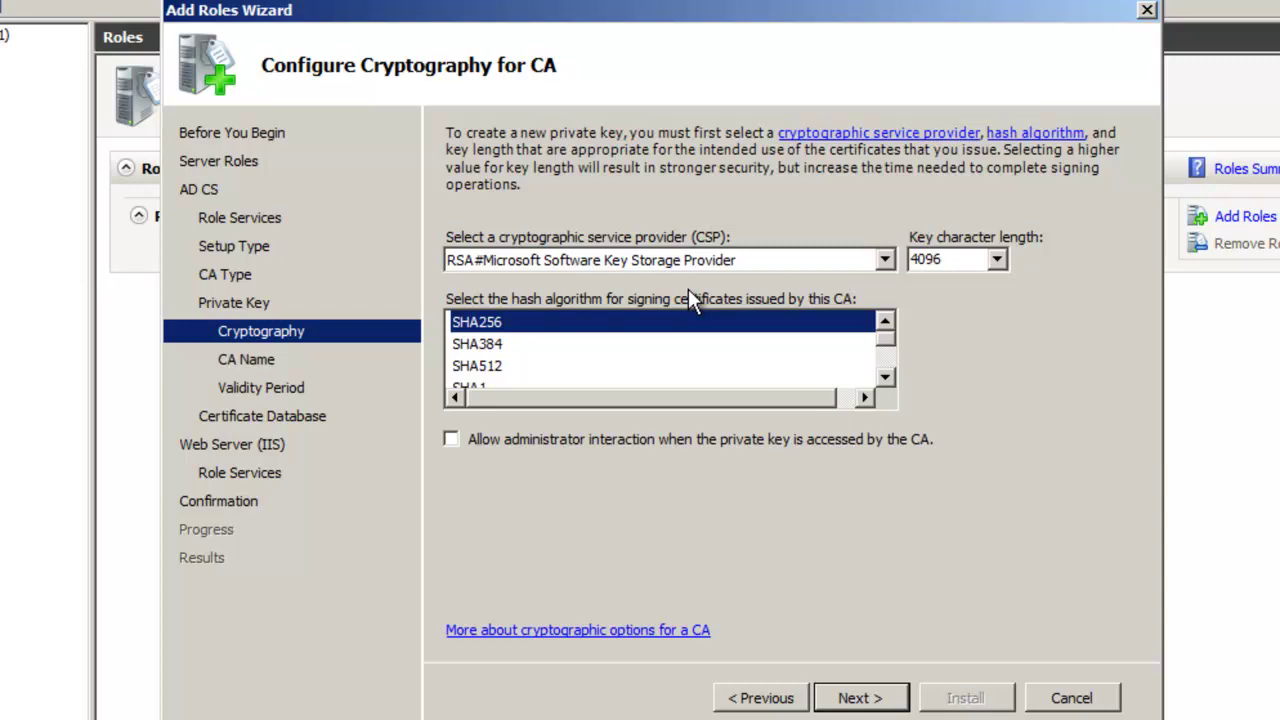
Step: Give the CA the common name 'Enterprise Root'
{"action": "key", "text": "Return"}
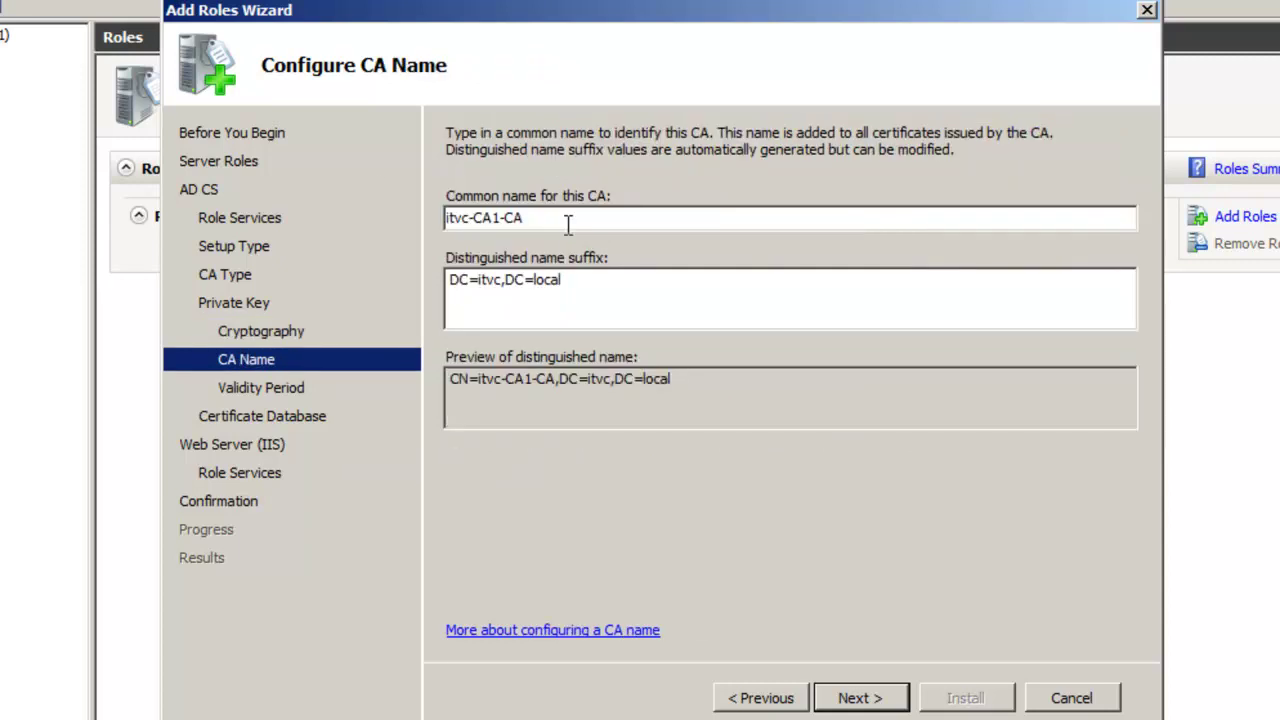
{"action": "type", "text": "En"}
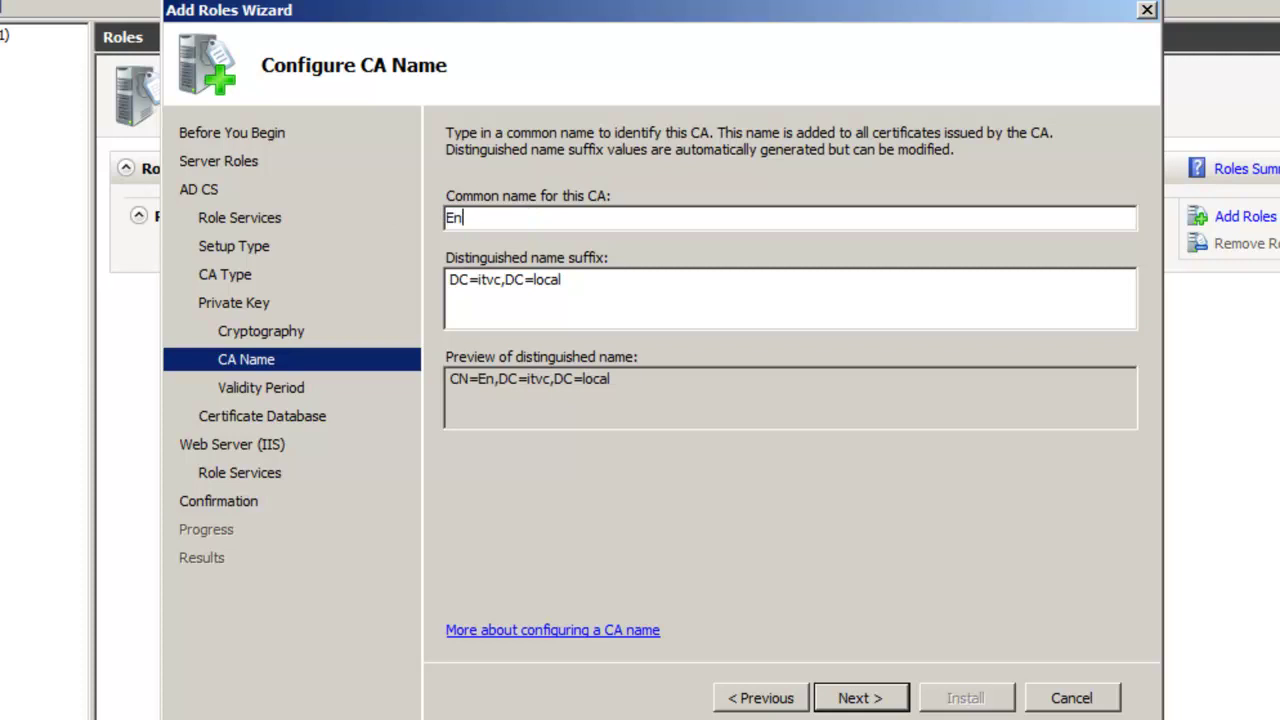
{"action": "type", "text": "terp"}
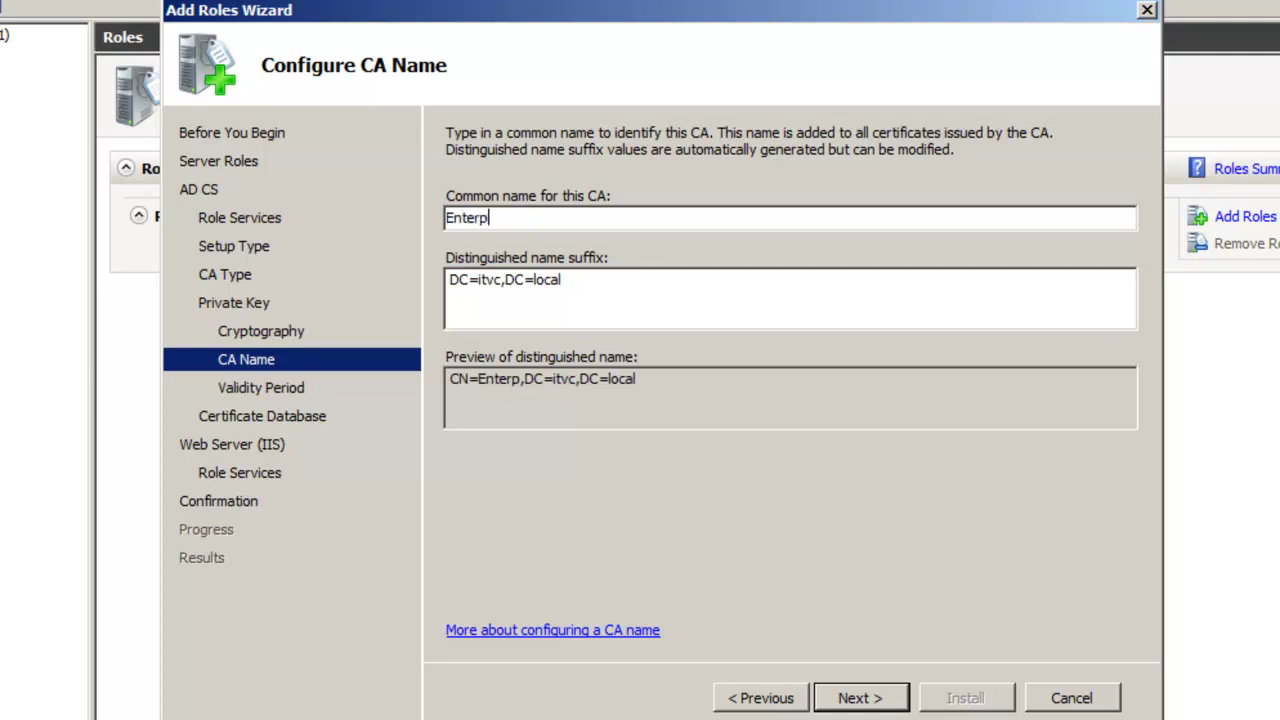
{"action": "type", "text": "rise Root"}
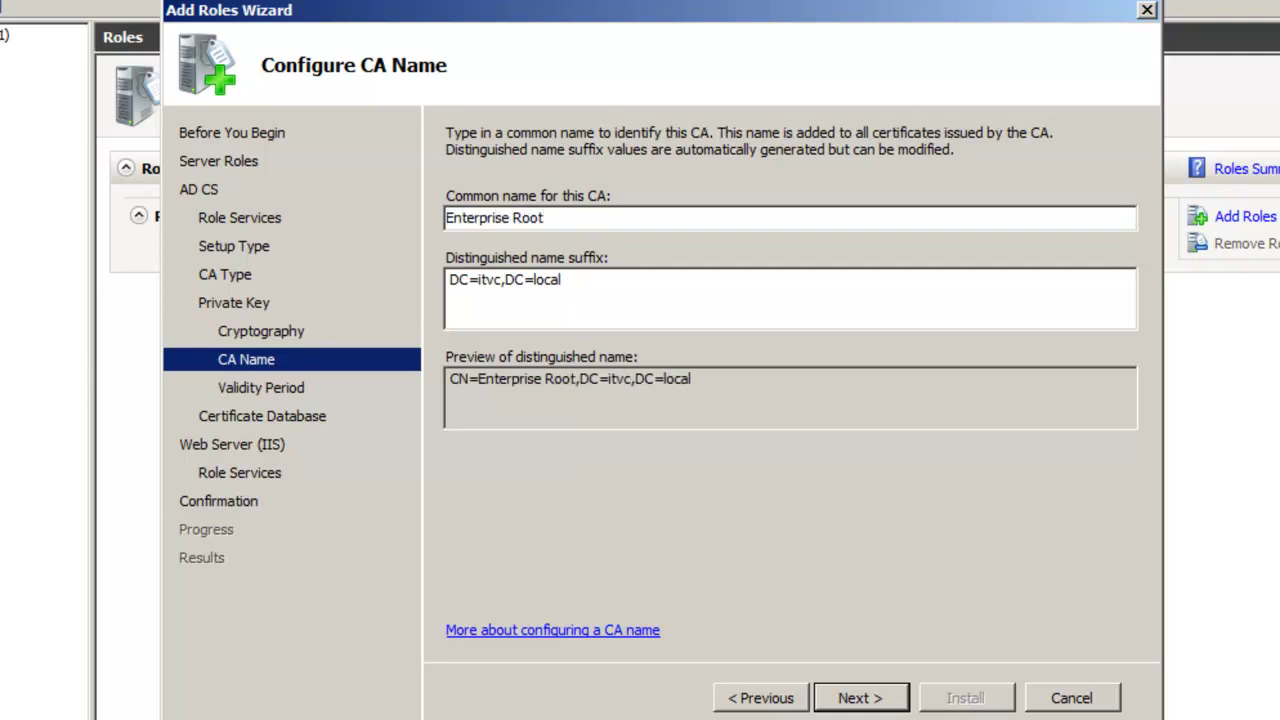
{"action": "key", "text": "Return"}
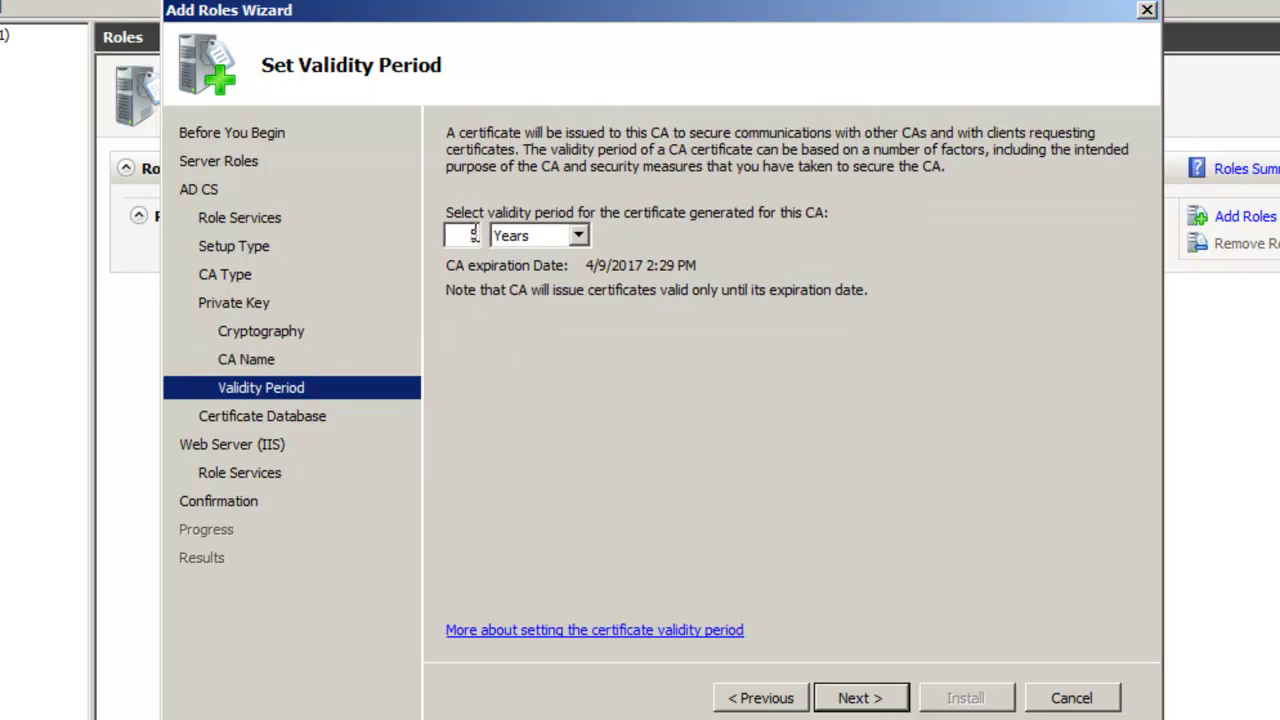
Step: Set the CA certificate validity period to 6 years
{"action": "double_click", "coordinate": [430, 228]}
{"action": "type", "text": "10"}
{"action": "key", "text": "BackSpace"}
{"action": "key", "text": "BackSpace"}
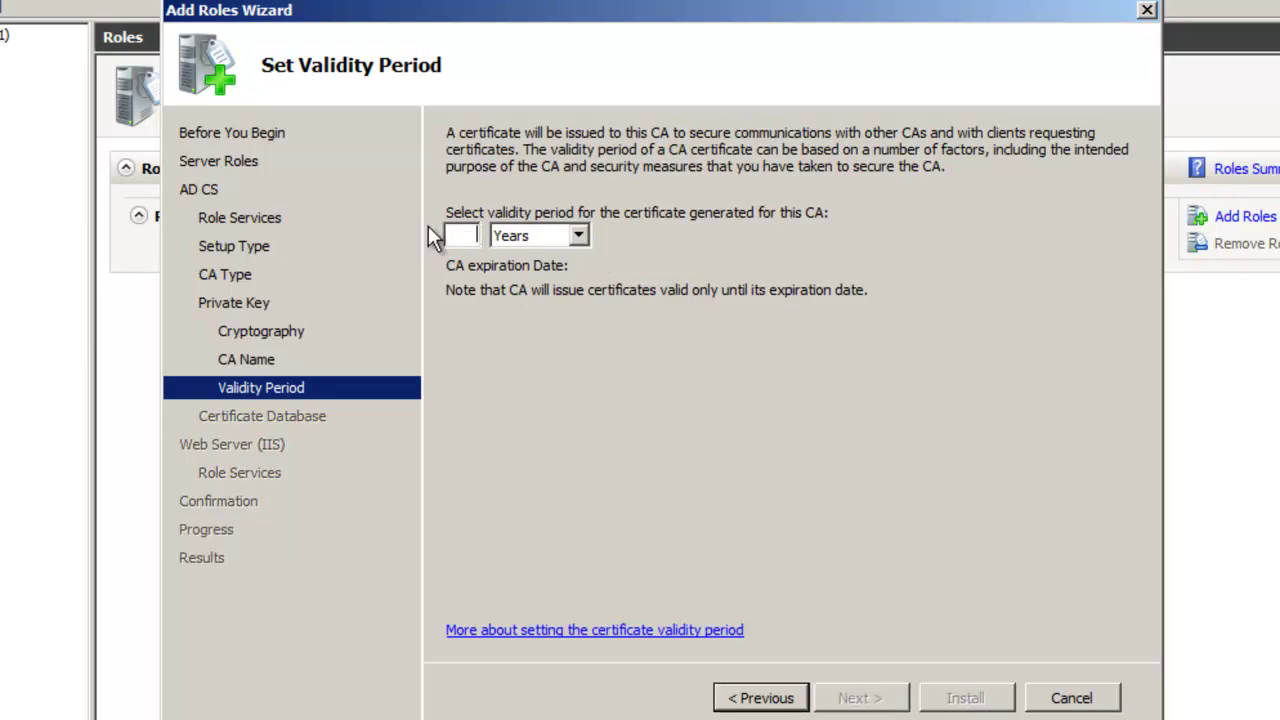
{"action": "type", "text": "6"}
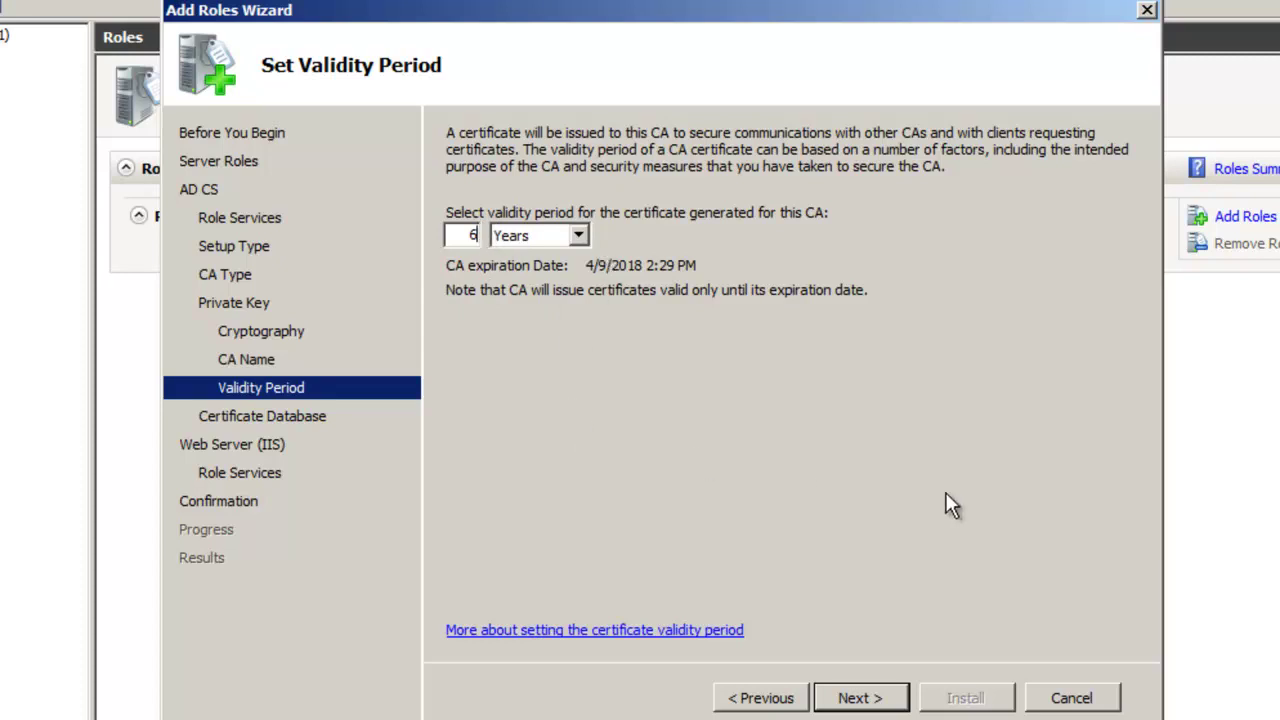
{"action": "left_click", "coordinate": [866, 705]}
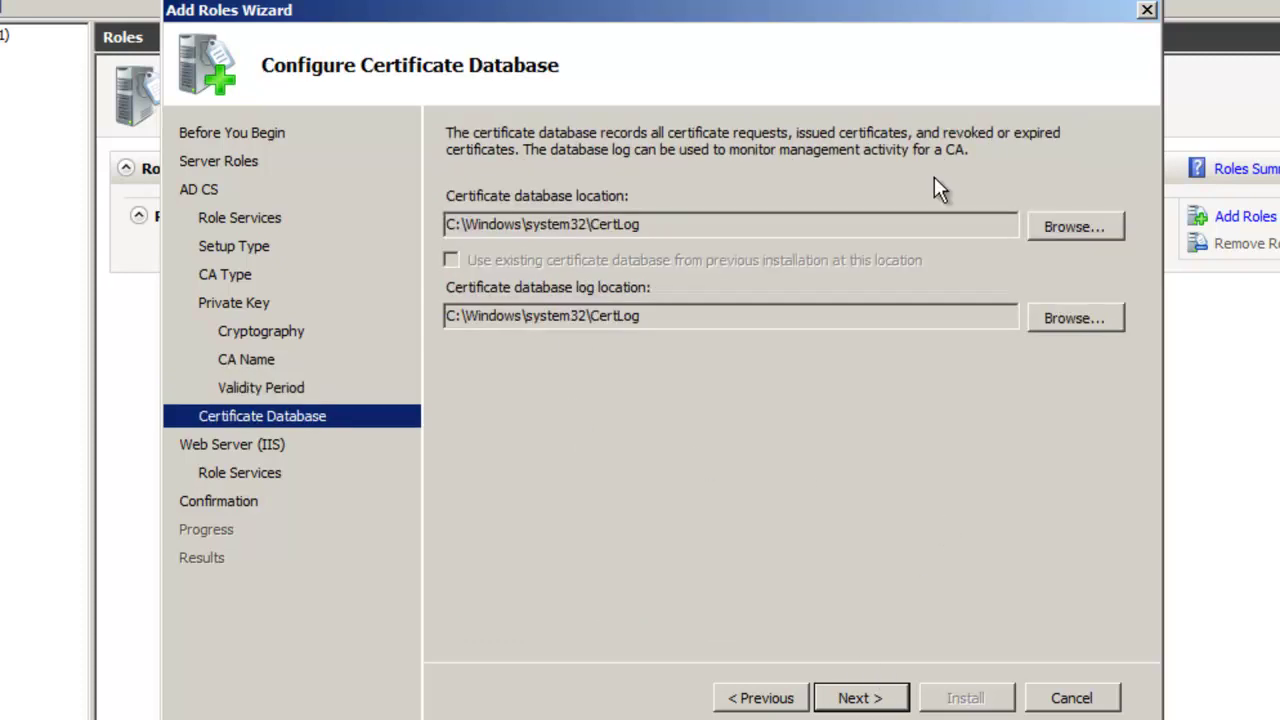
Step: Keep the default CertLog database and log paths and the default IIS role services
{"action": "key", "text": "Tab"}
{"action": "left_click_drag", "start_coordinate": [690, 320], "coordinate": [446, 316]}
{"action": "left_click_drag", "start_coordinate": [654, 226], "coordinate": [443, 222]}
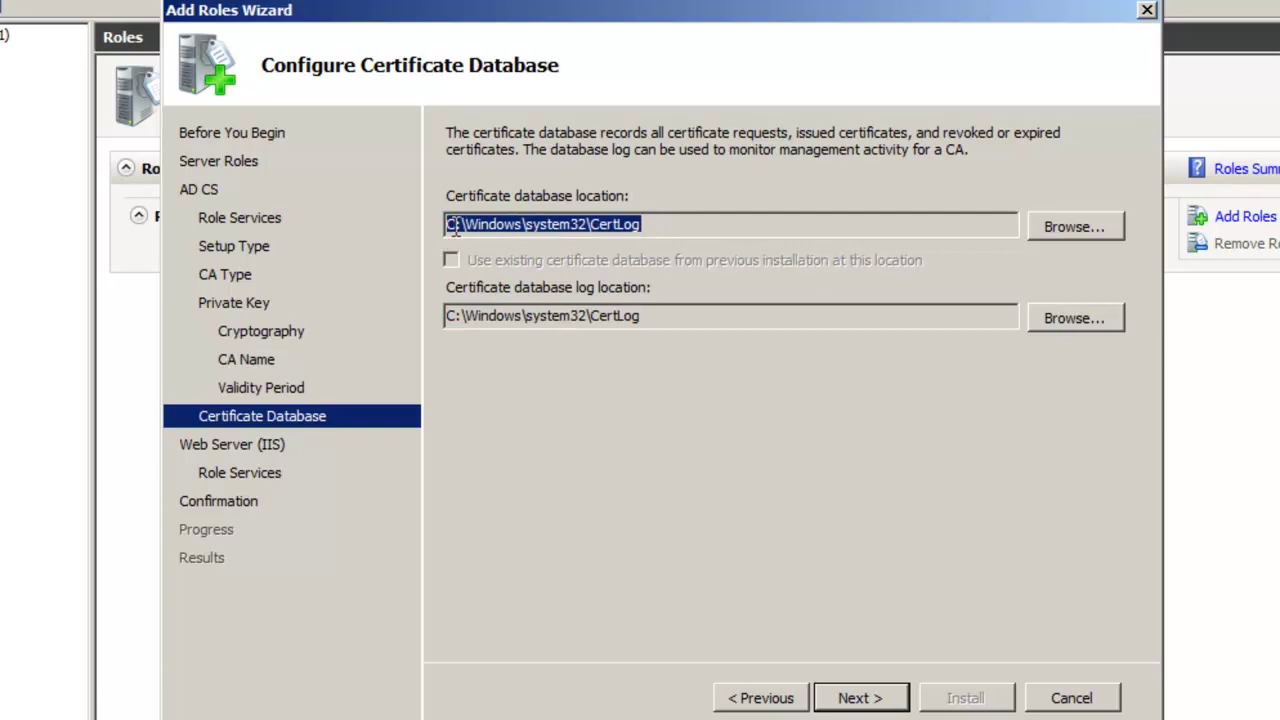
{"action": "left_click_drag", "start_coordinate": [661, 316], "coordinate": [417, 320]}
{"action": "left_click_drag", "start_coordinate": [660, 226], "coordinate": [408, 223]}
{"action": "left_click", "coordinate": [878, 697]}
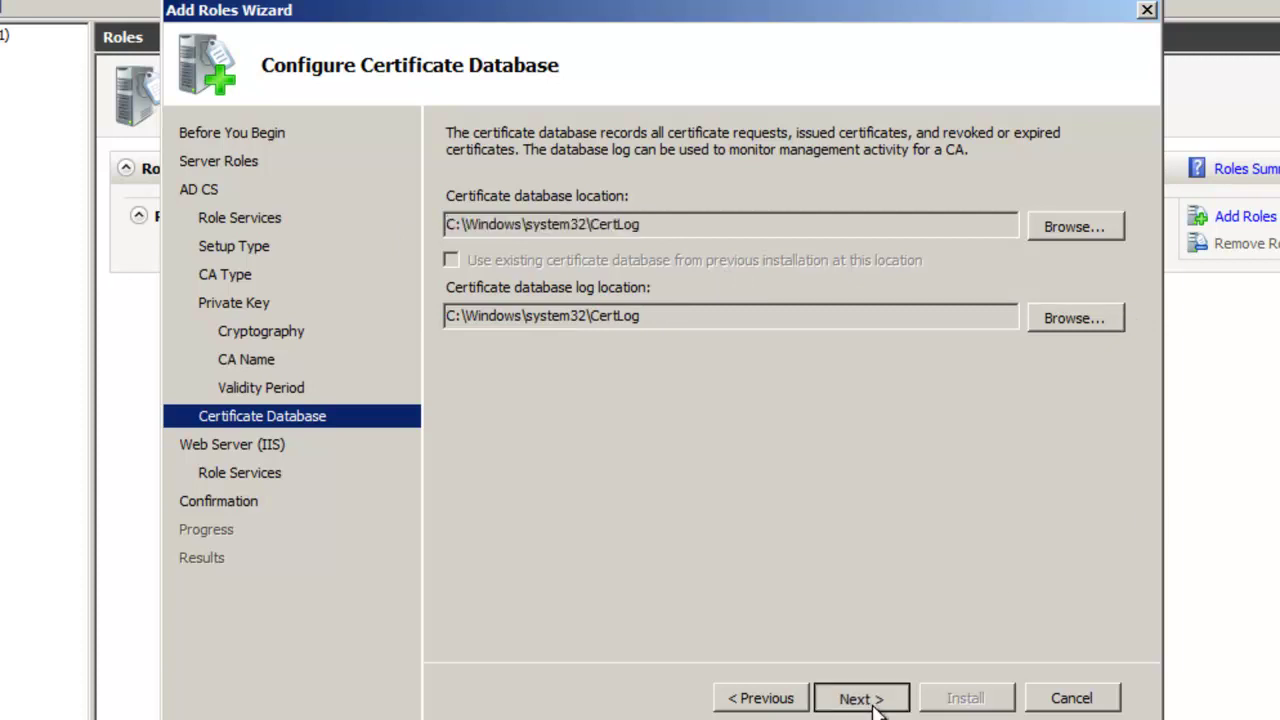
{"action": "left_click", "coordinate": [880, 700]}
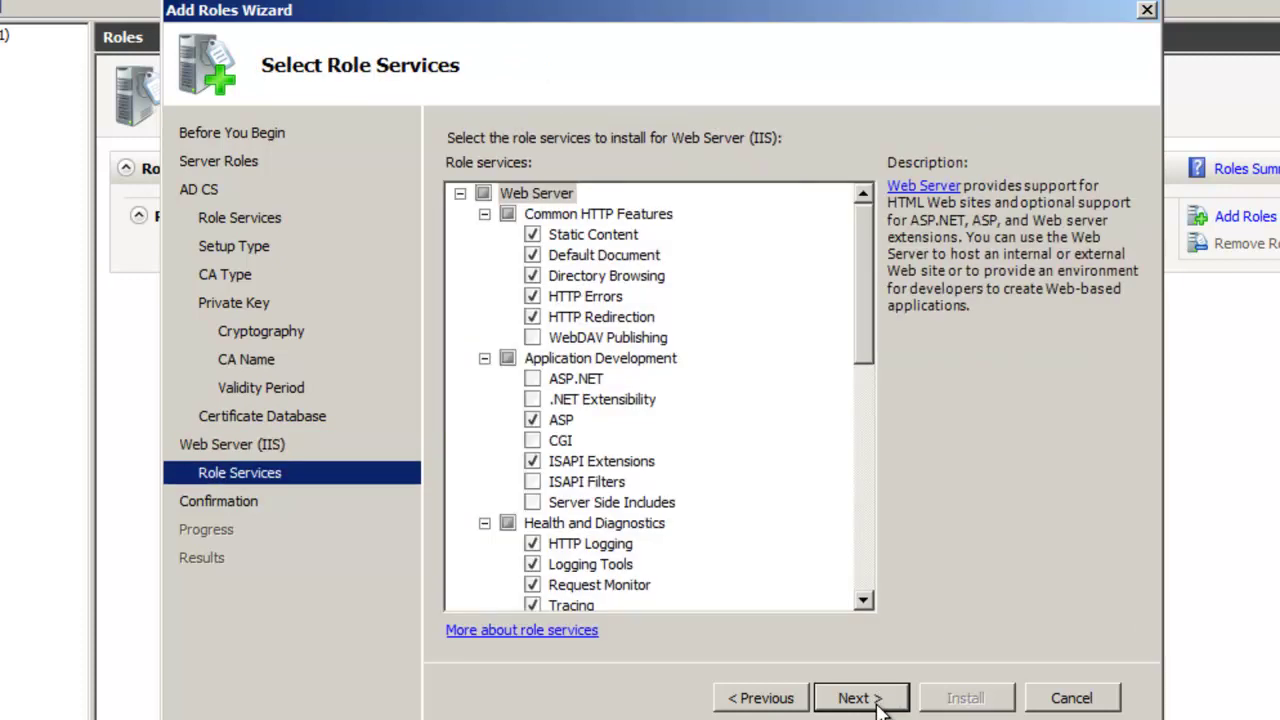
{"action": "left_click", "coordinate": [880, 702]}
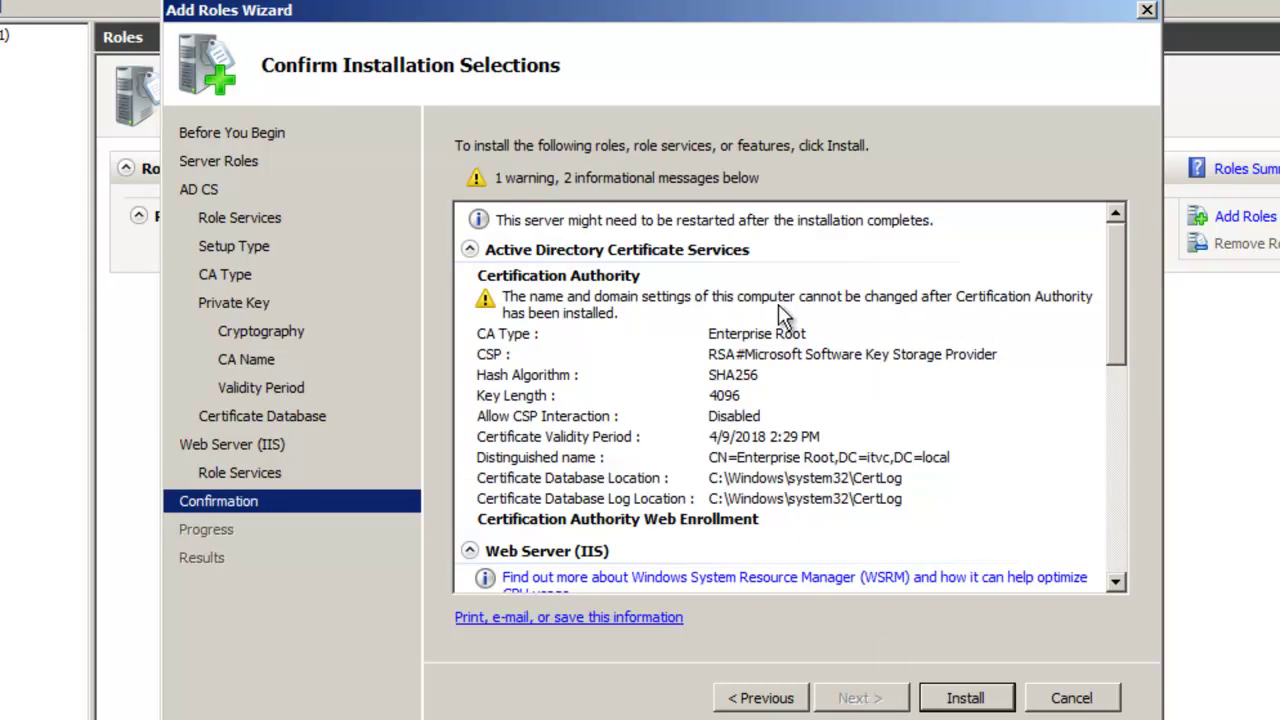
Step: Review the confirmation summary and install the AD CS and Web Server (IIS) roles
{"action": "left_click_drag", "start_coordinate": [1110, 323], "coordinate": [1140, 298]}
{"action": "left_click", "coordinate": [966, 698]}
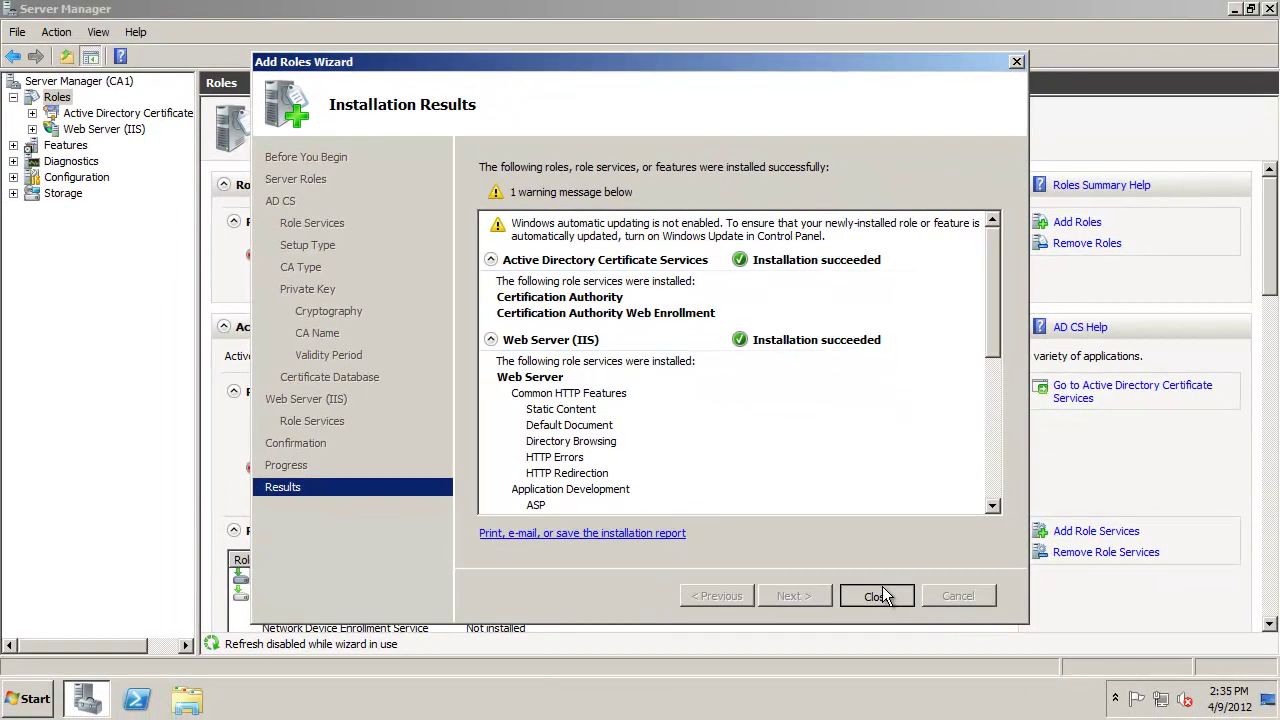
Step: Close the wizard and Server Manager, then launch an empty console via Run with 'mmc'
{"action": "left_click", "coordinate": [966, 698]}
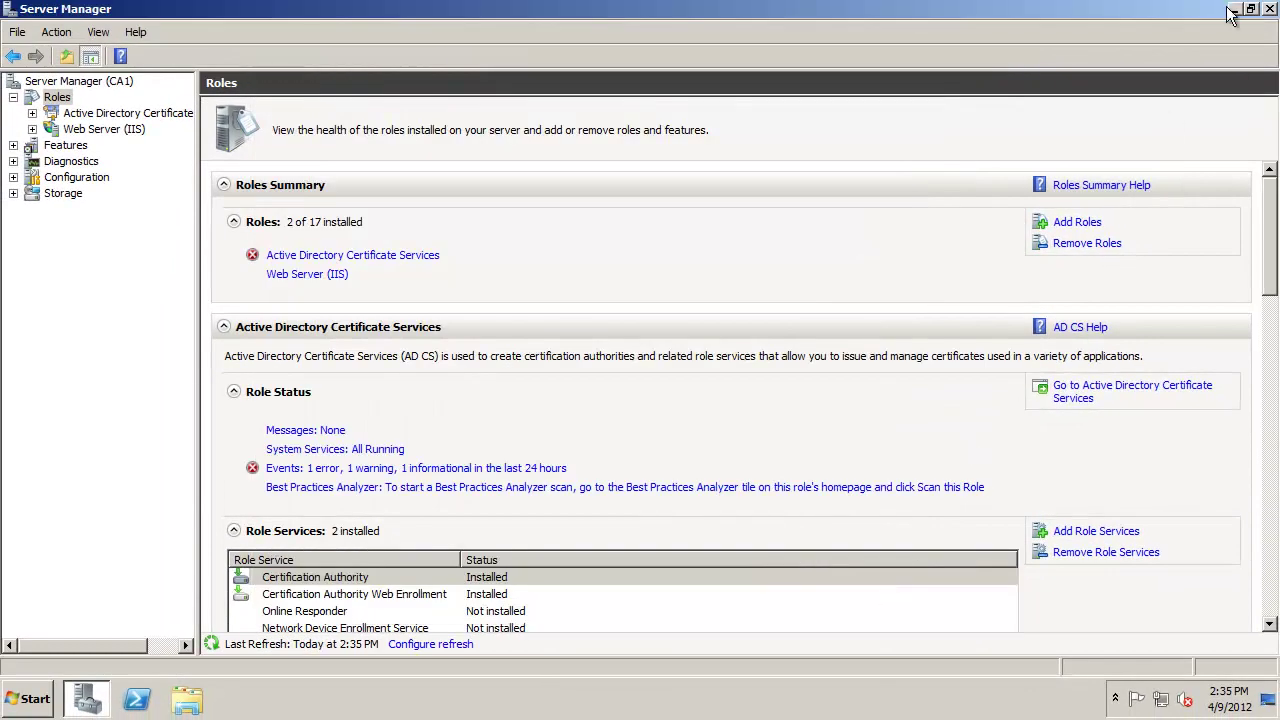
{"action": "left_click", "coordinate": [1270, 9]}
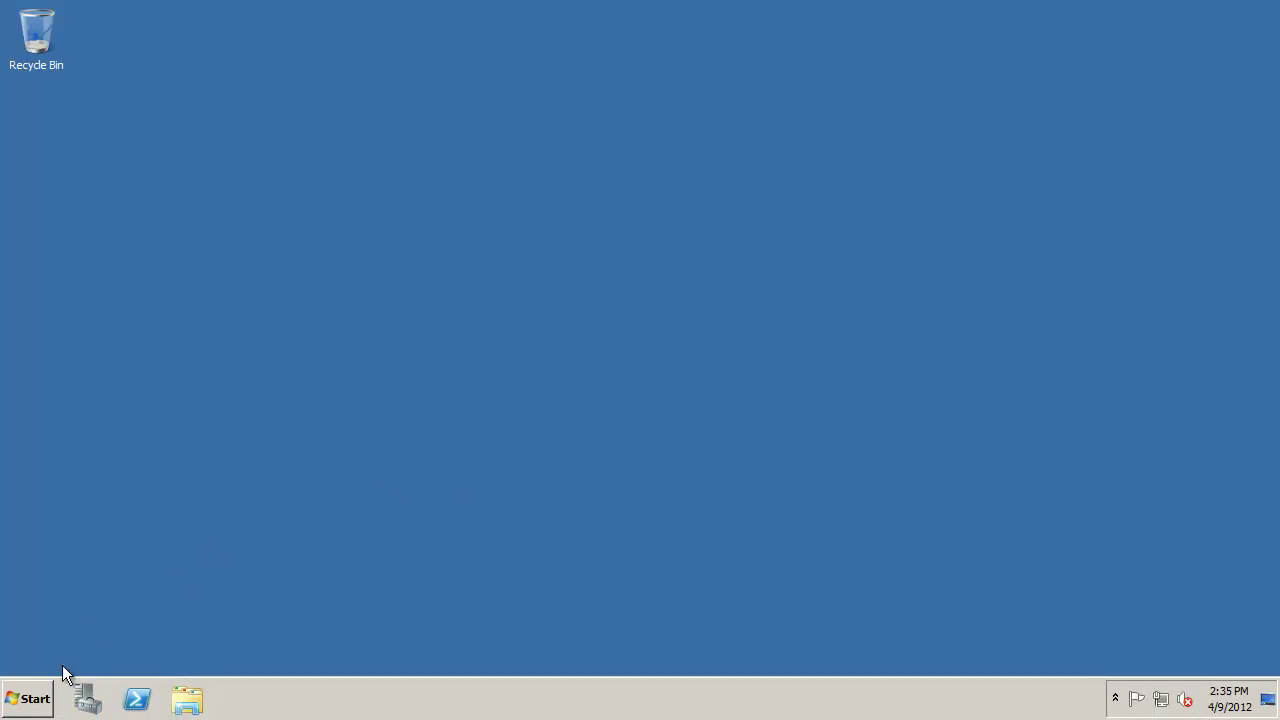
{"action": "left_click", "coordinate": [28, 698]}
{"action": "left_click", "coordinate": [321, 590]}
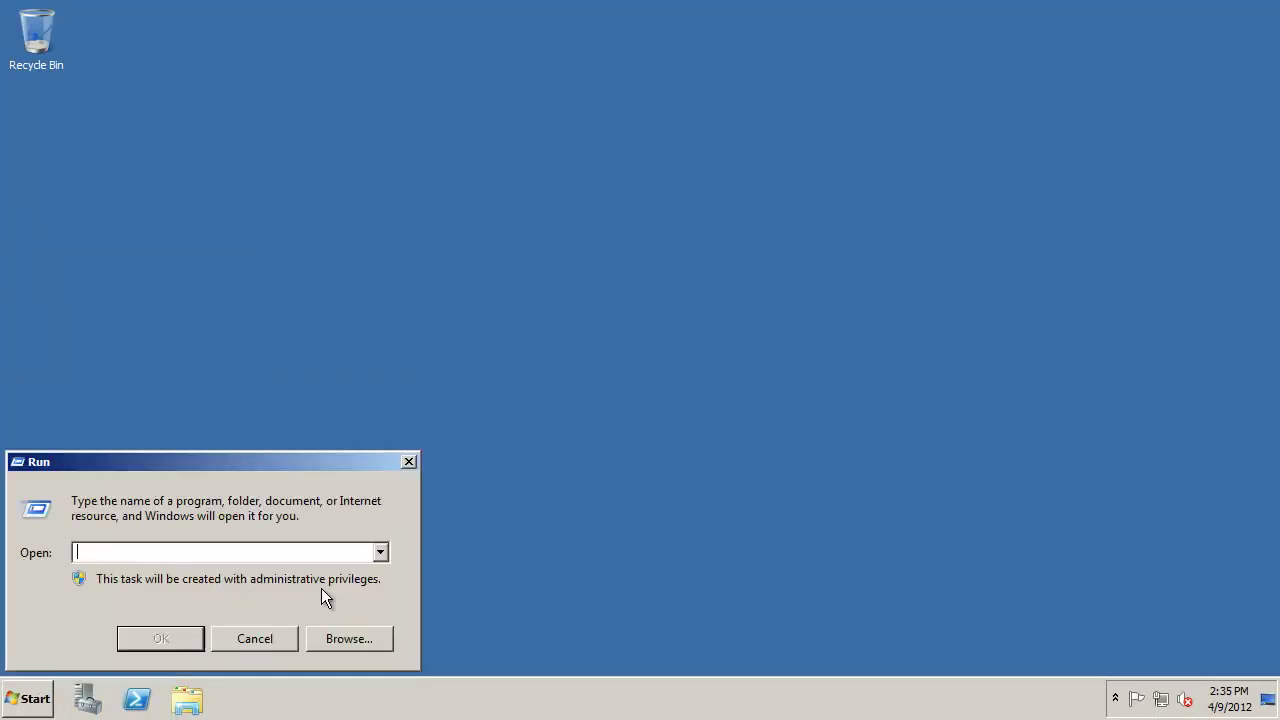
{"action": "type", "text": "mmc"}
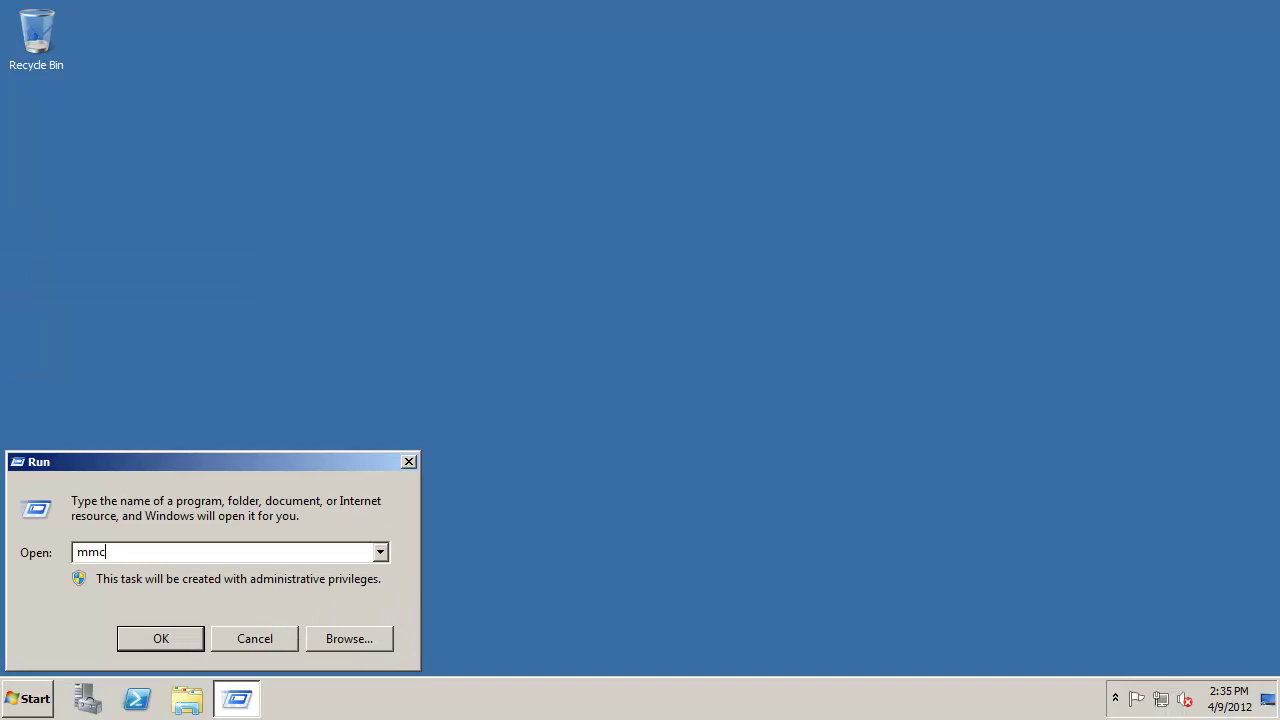
{"action": "key", "text": "Return"}
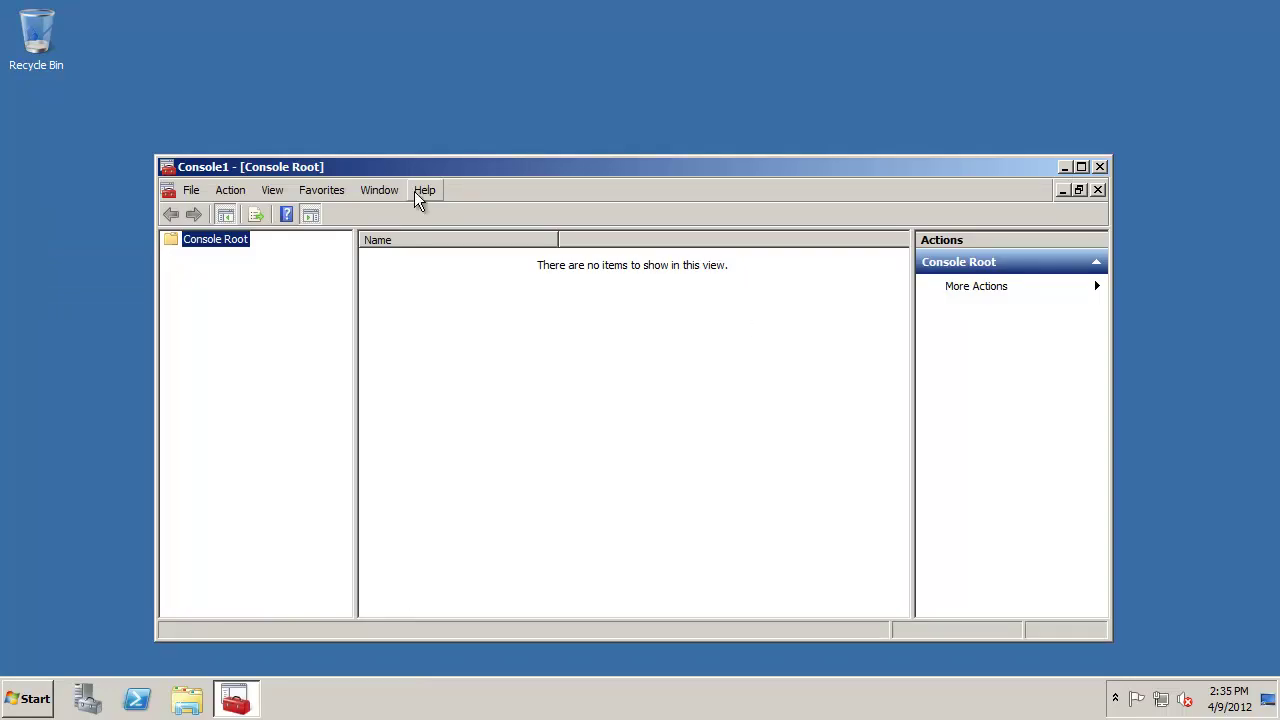
{"action": "left_click_drag", "start_coordinate": [424, 172], "coordinate": [474, 76]}
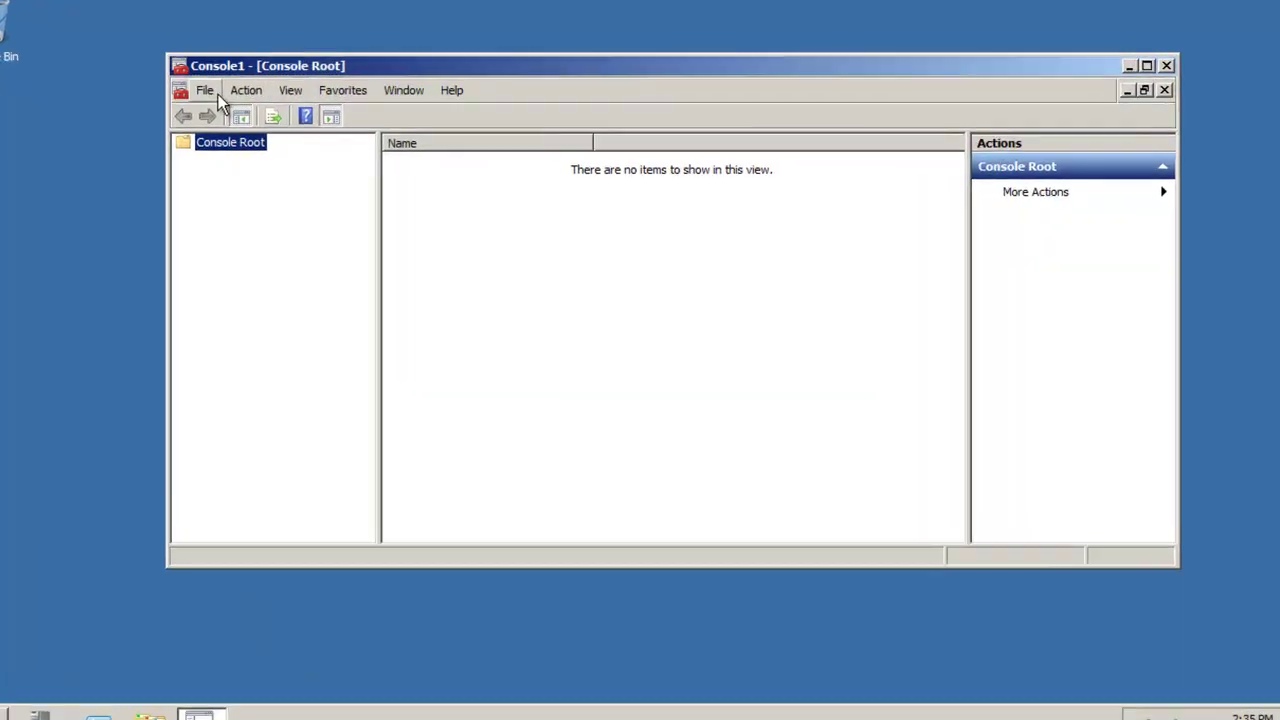
Step: Add the local-computer Certification Authority and Certificate Templates snap-ins to the console
{"action": "left_click", "coordinate": [243, 96]}
{"action": "left_click", "coordinate": [100, 191]}
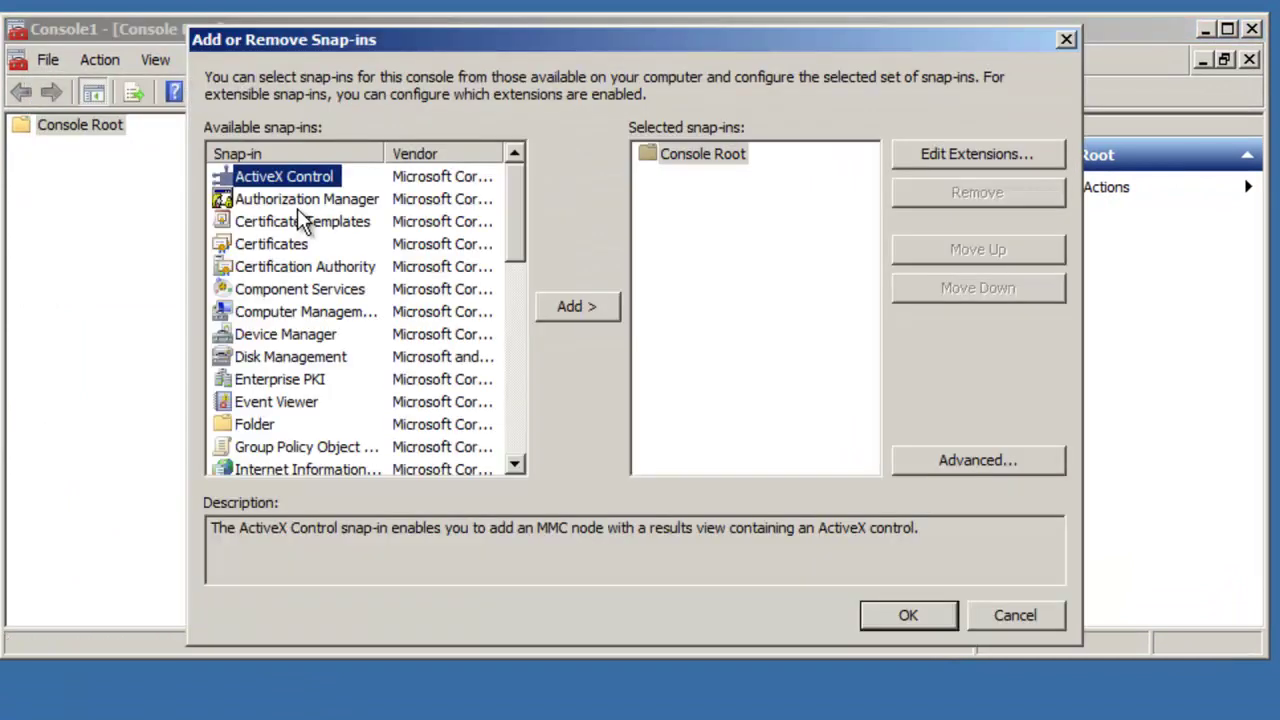
{"action": "left_click", "coordinate": [329, 223]}
{"action": "left_click", "coordinate": [288, 267]}
{"action": "left_click", "coordinate": [567, 306]}
{"action": "left_click", "coordinate": [643, 477]}
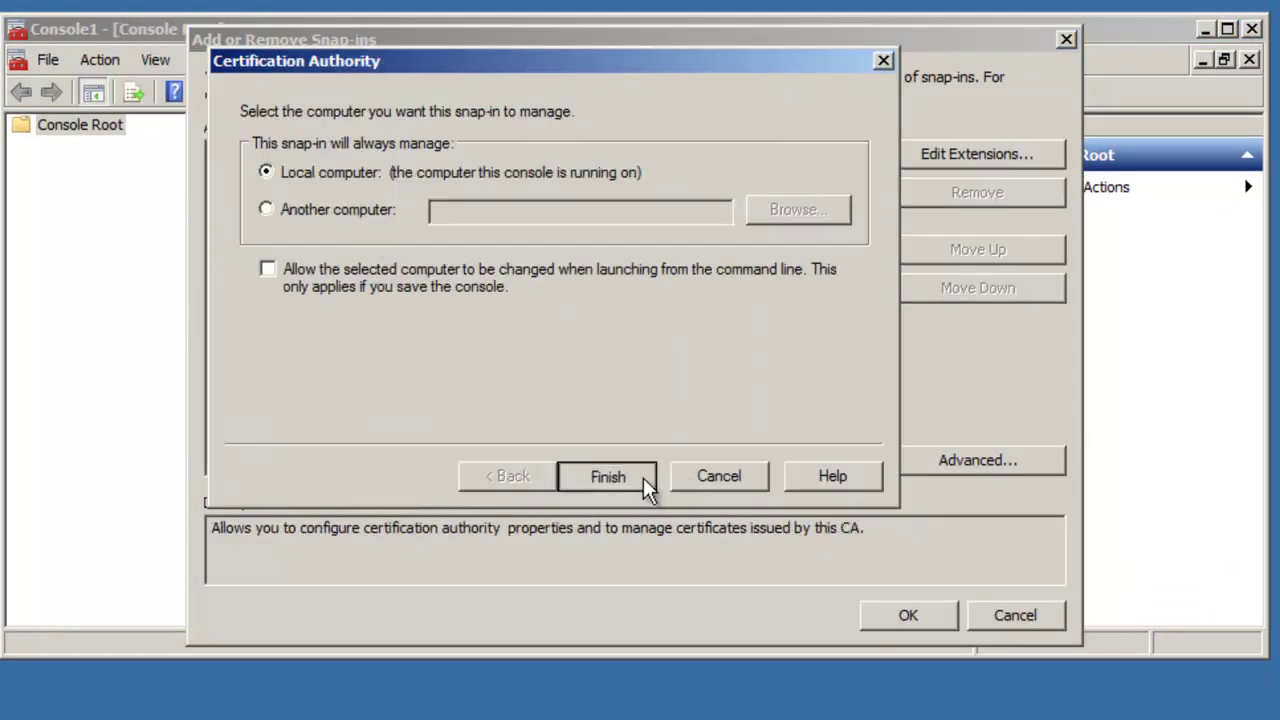
{"action": "left_click", "coordinate": [289, 230]}
{"action": "left_click", "coordinate": [585, 304]}
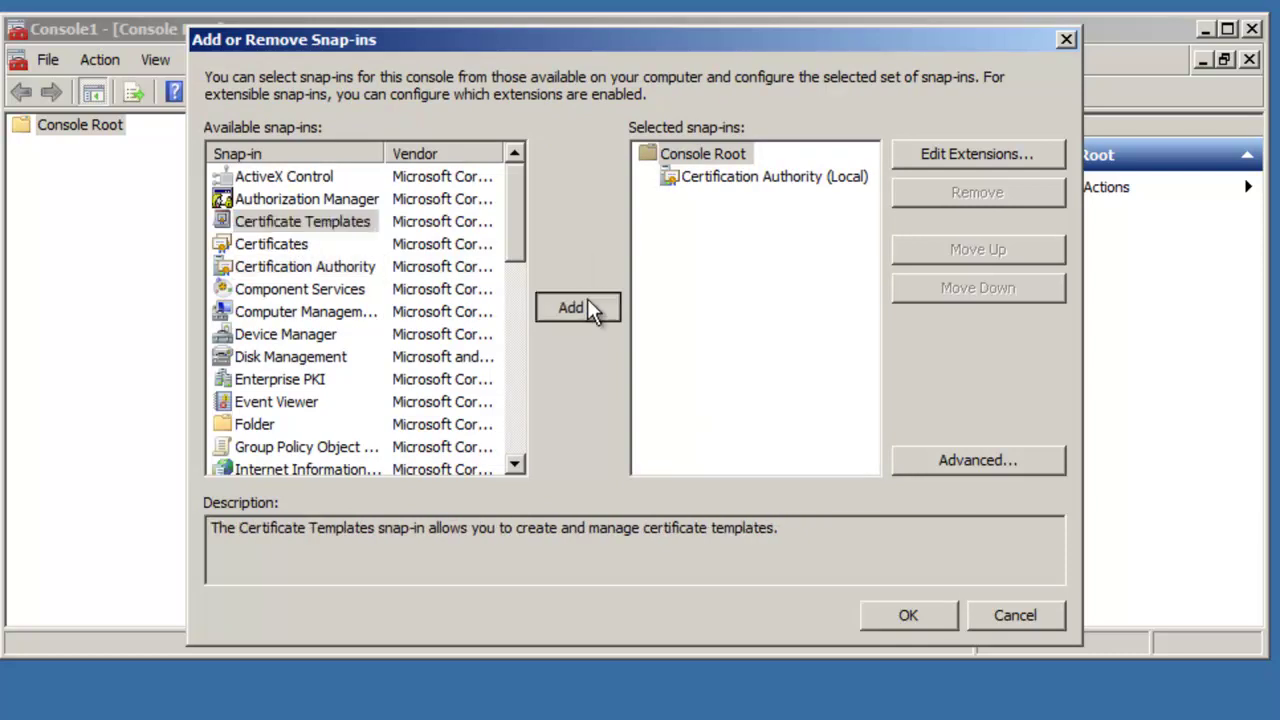
{"action": "left_click", "coordinate": [908, 617]}
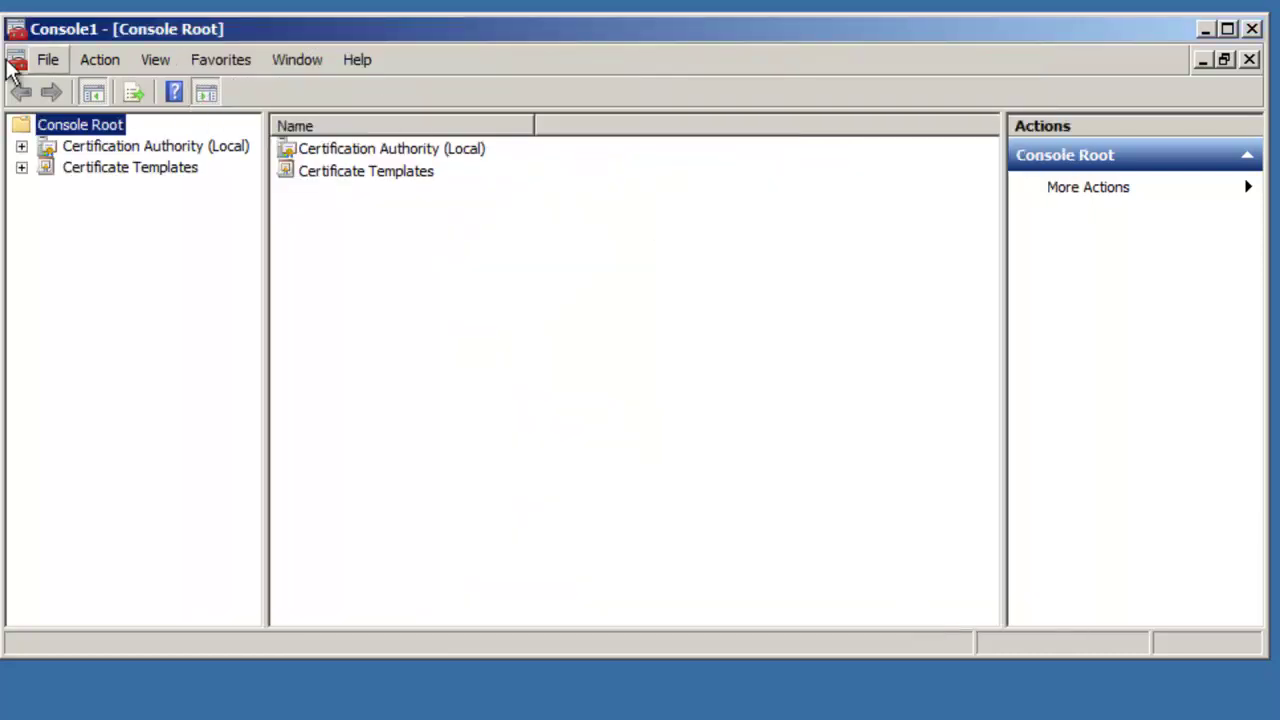
Step: Save the console to the Desktop as 'cert tools' and close it, keeping its settings
{"action": "left_click", "coordinate": [48, 62]}
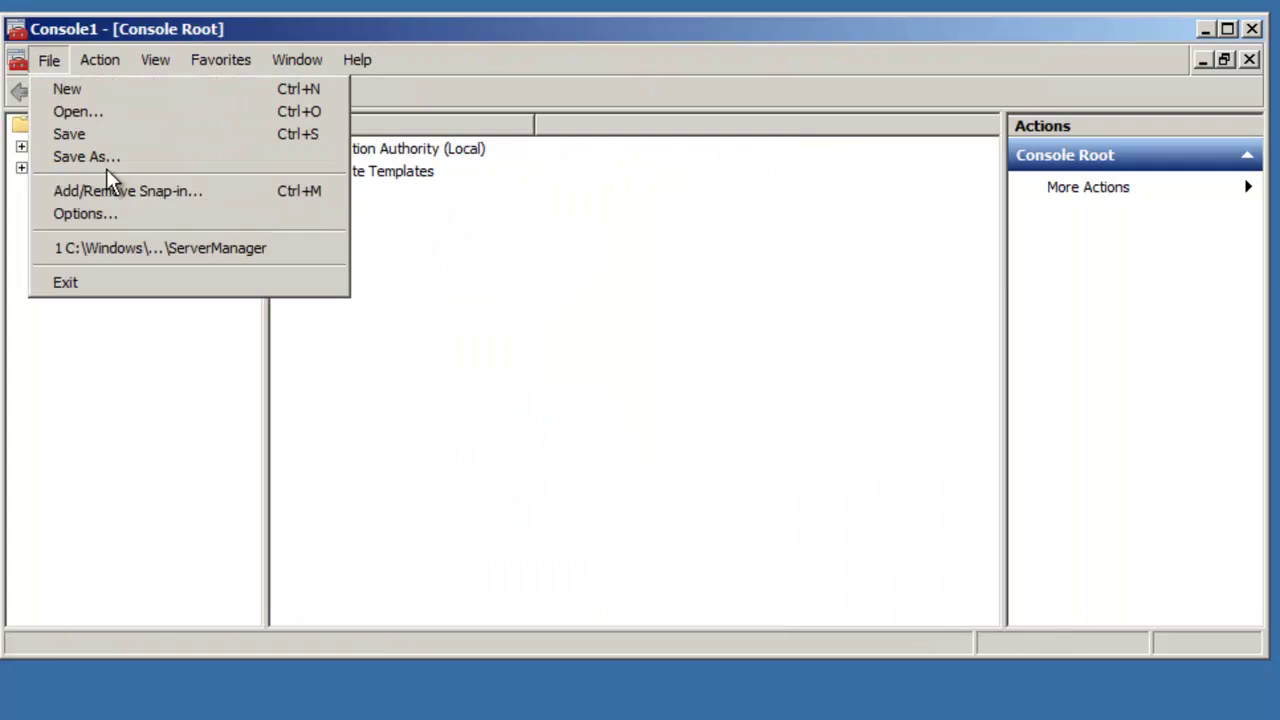
{"action": "left_click", "coordinate": [106, 158]}
{"action": "left_click", "coordinate": [360, 245]}
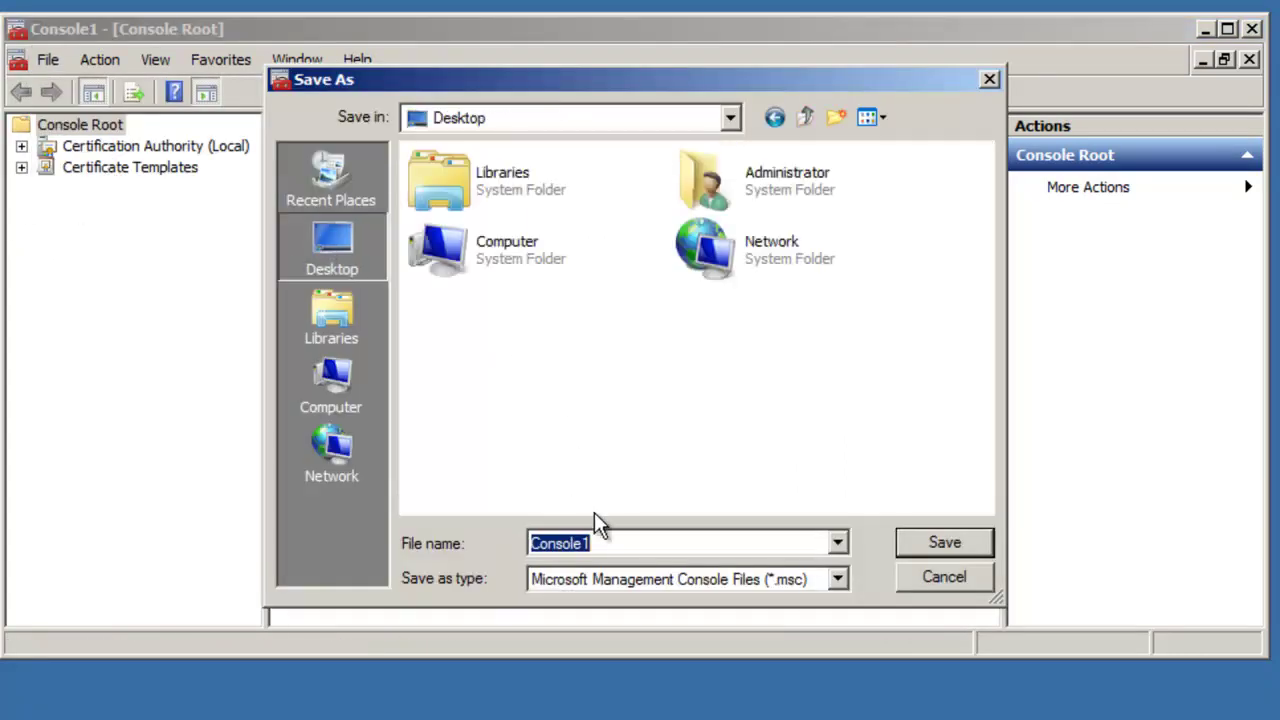
{"action": "type", "text": "cer"}
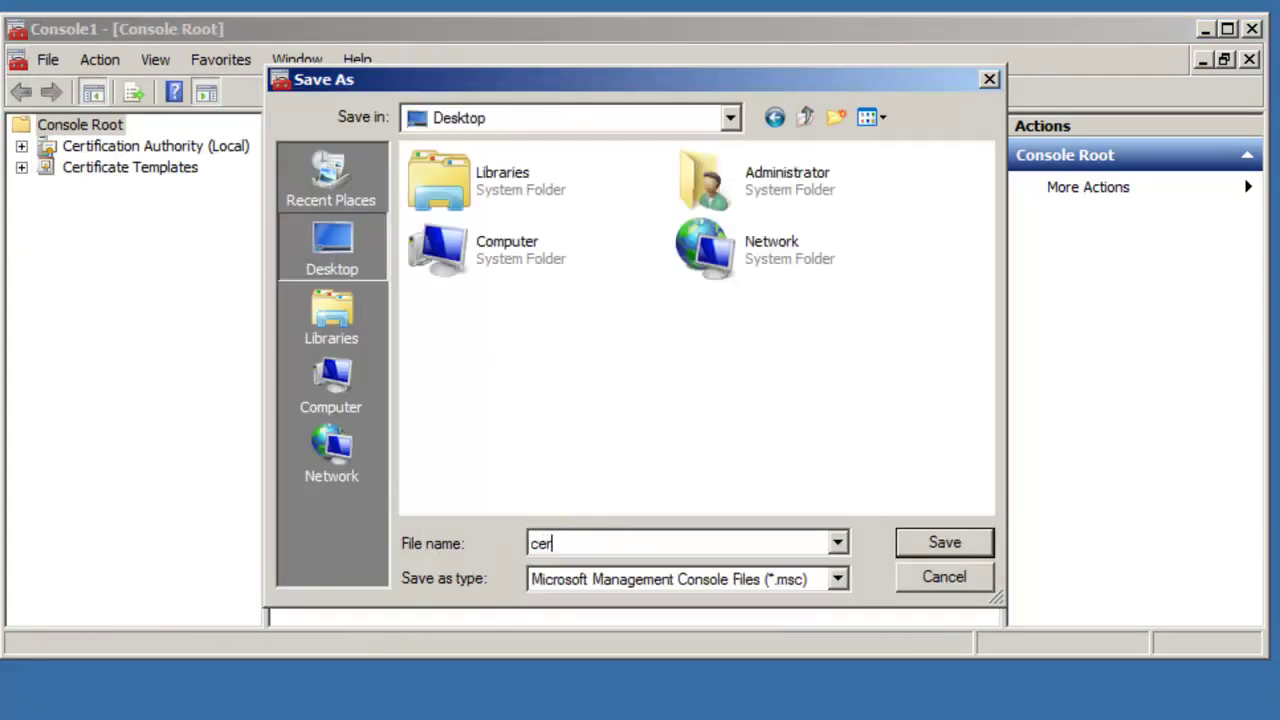
{"action": "type", "text": "t tools"}
{"action": "key", "text": "Return"}
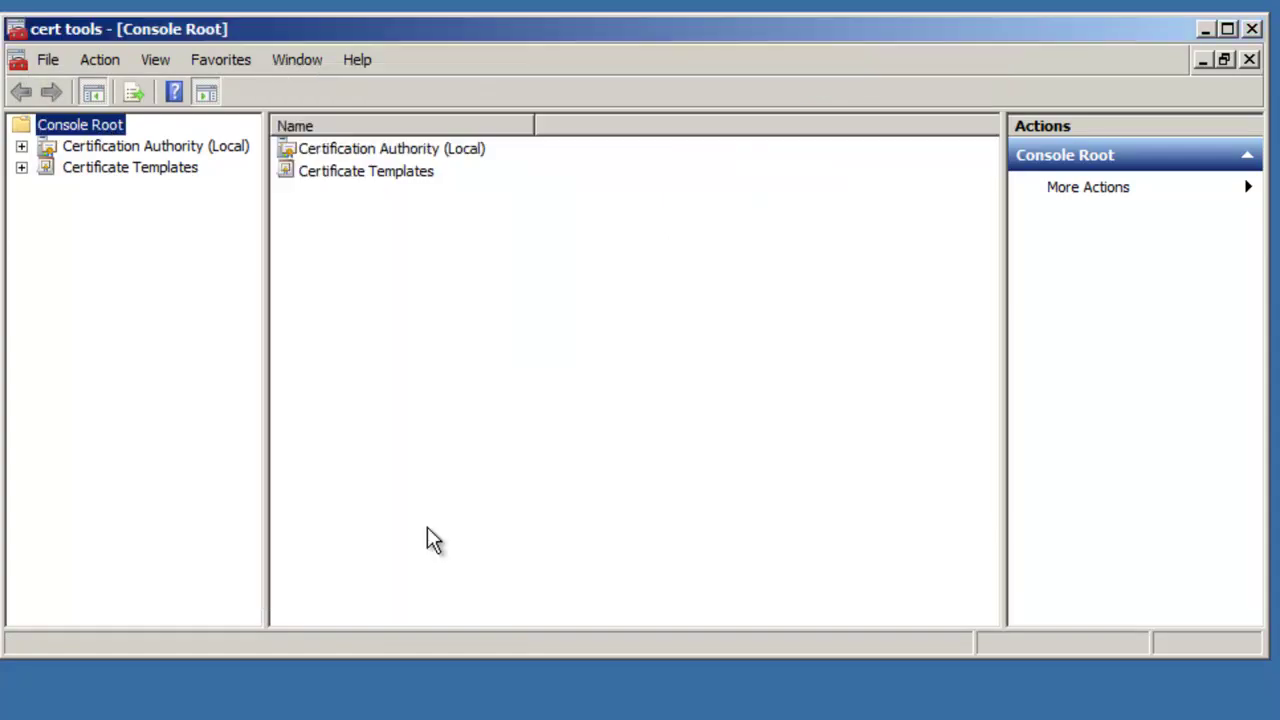
{"action": "left_click", "coordinate": [1251, 28]}
{"action": "left_click", "coordinate": [530, 405]}
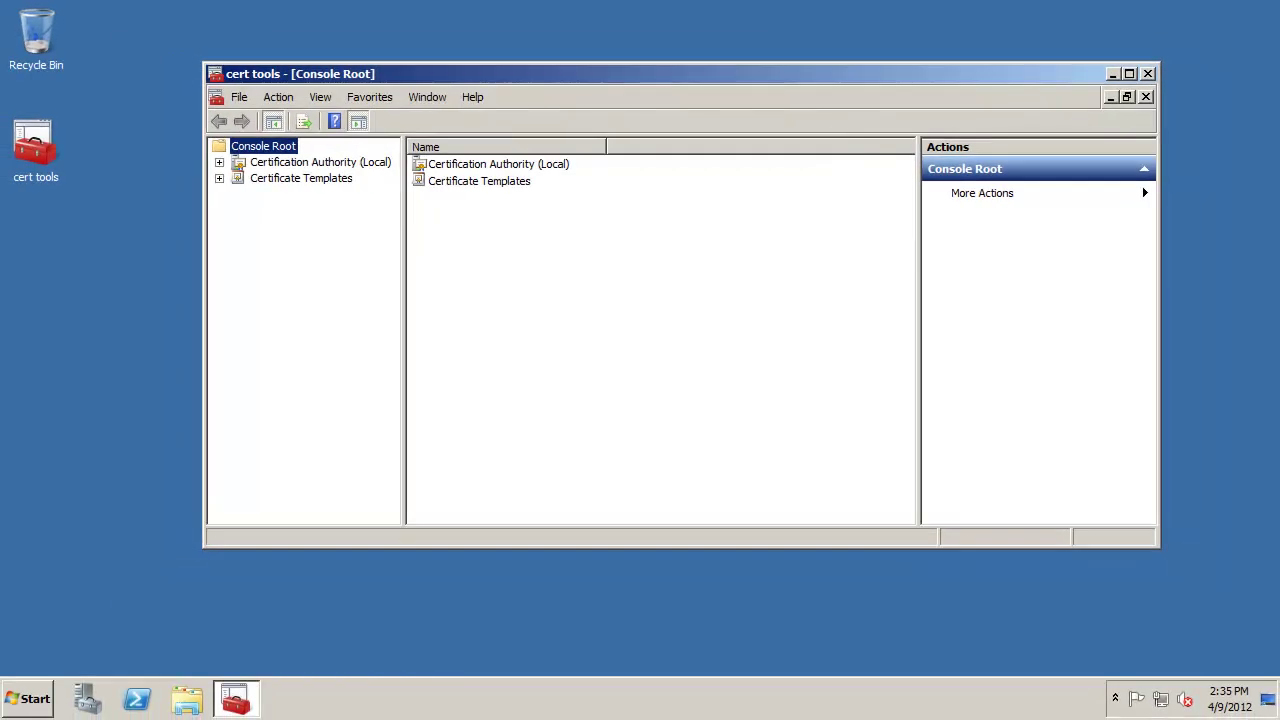
Step: Reopen 'cert tools', expand Enterprise Root, and browse the domain's certificate templates list
{"action": "double_click", "coordinate": [899, 72]}
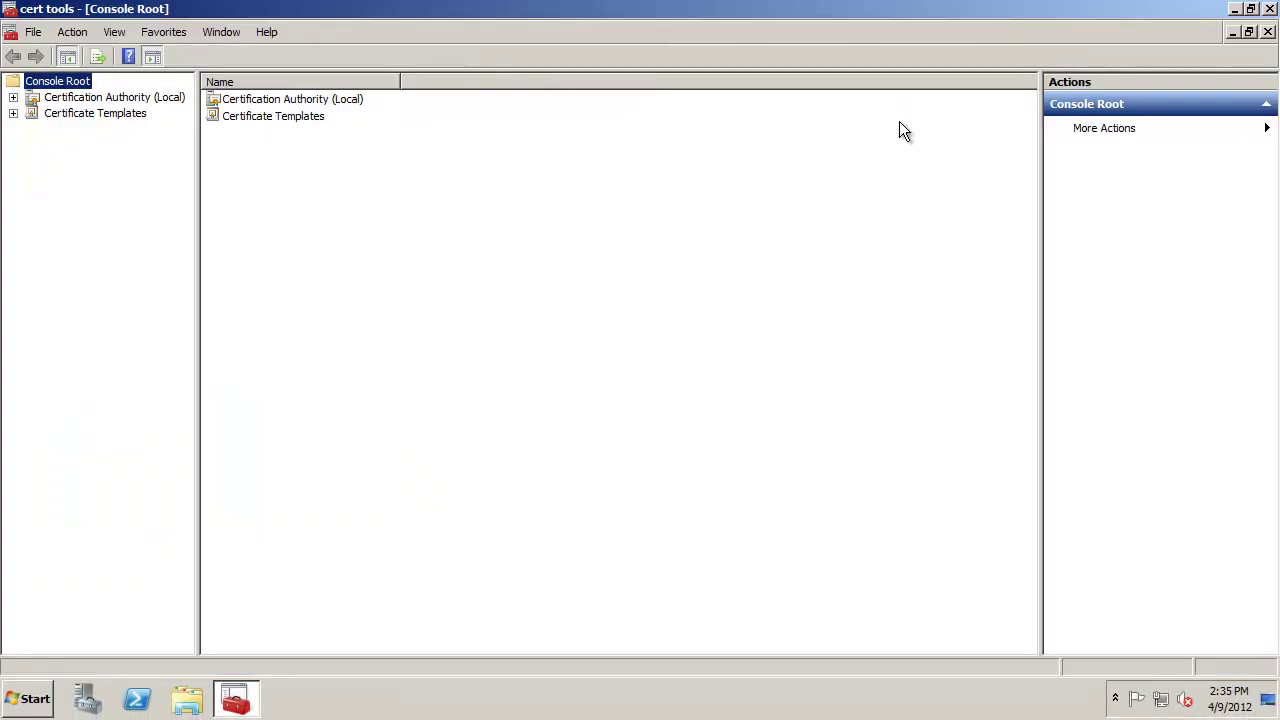
{"action": "left_click", "coordinate": [13, 97]}
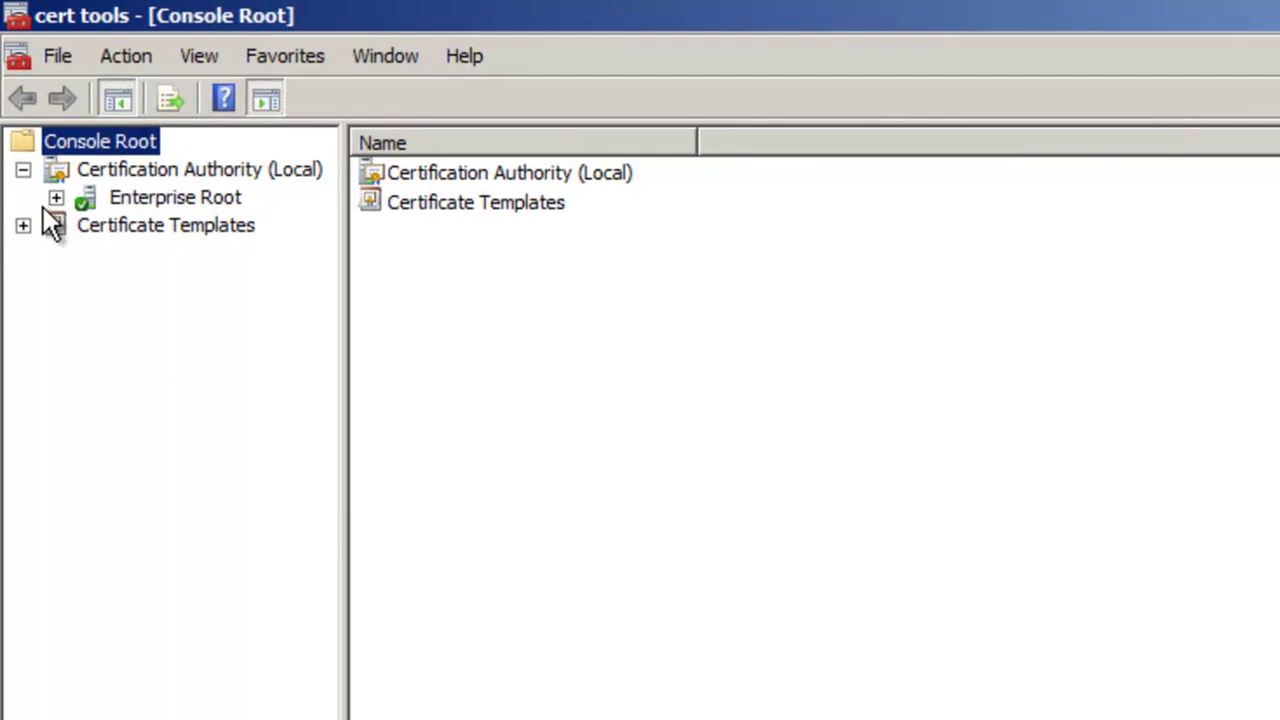
{"action": "left_click", "coordinate": [56, 197]}
{"action": "left_click", "coordinate": [175, 197]}
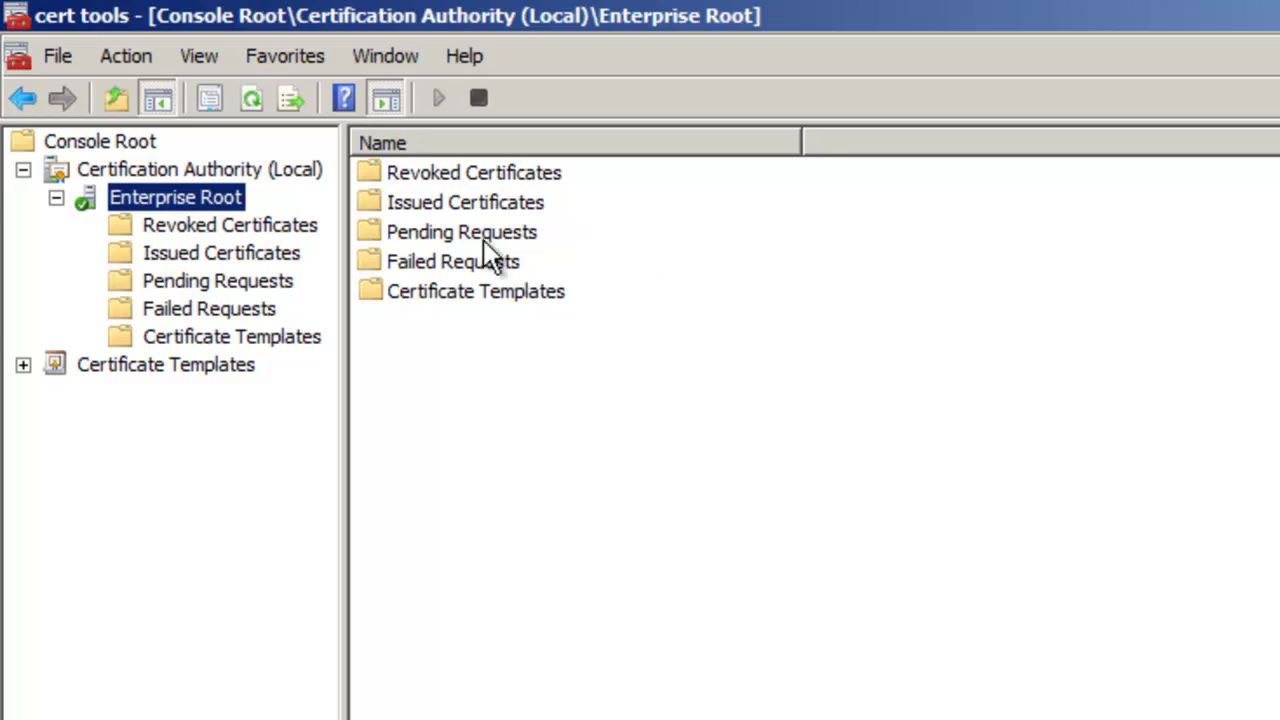
{"action": "left_click", "coordinate": [23, 365]}
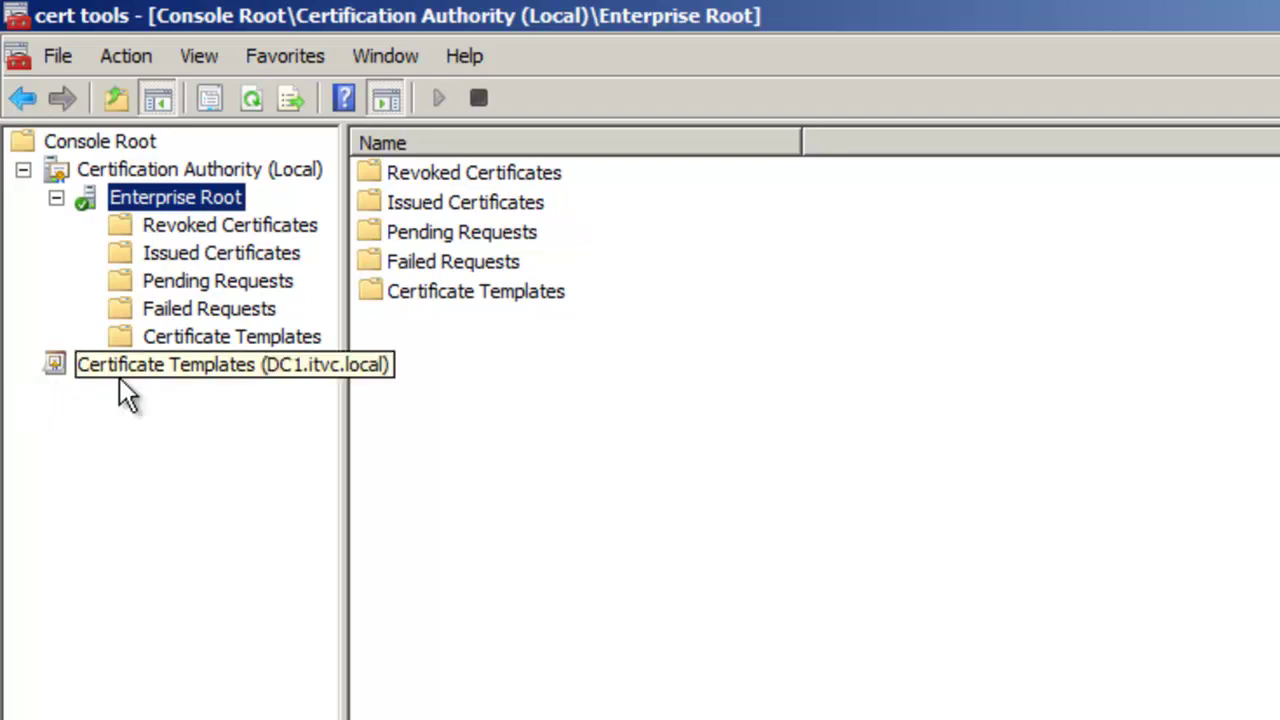
{"action": "left_click", "coordinate": [145, 365]}
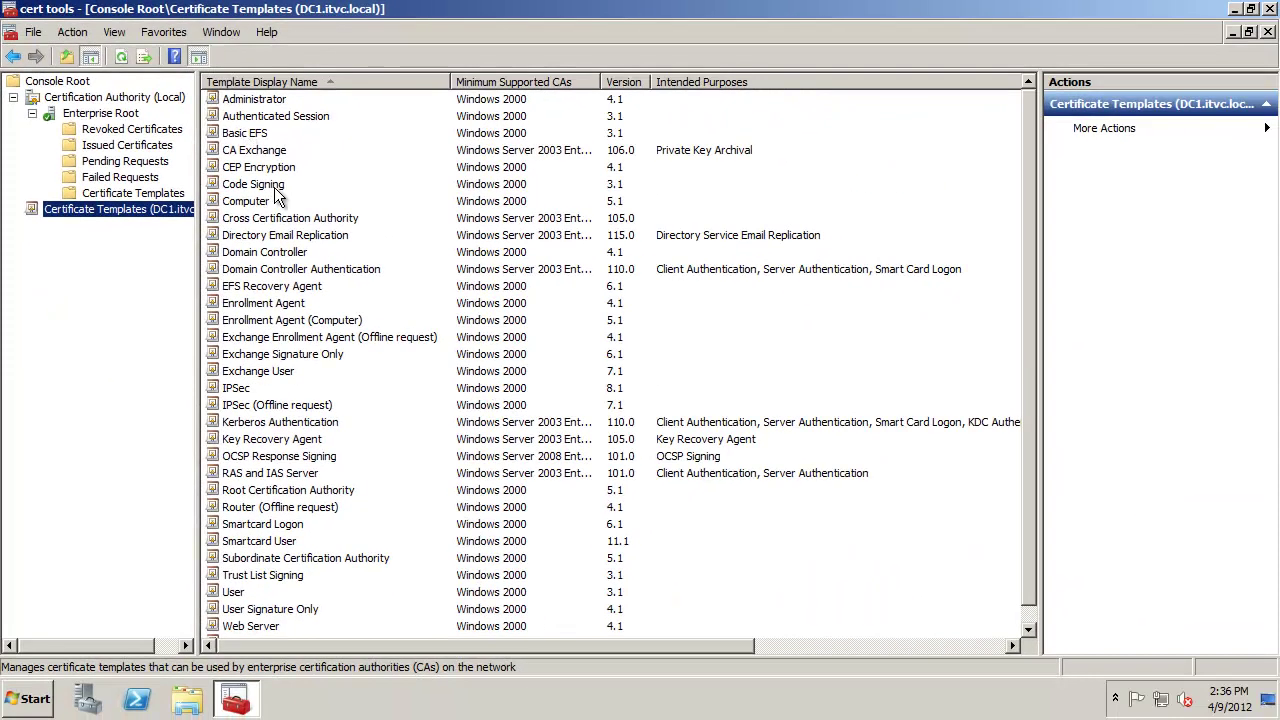
{"action": "left_click", "coordinate": [290, 440]}
{"action": "scroll", "coordinate": [512, 460], "scroll_direction": "down", "scroll_amount": 1}
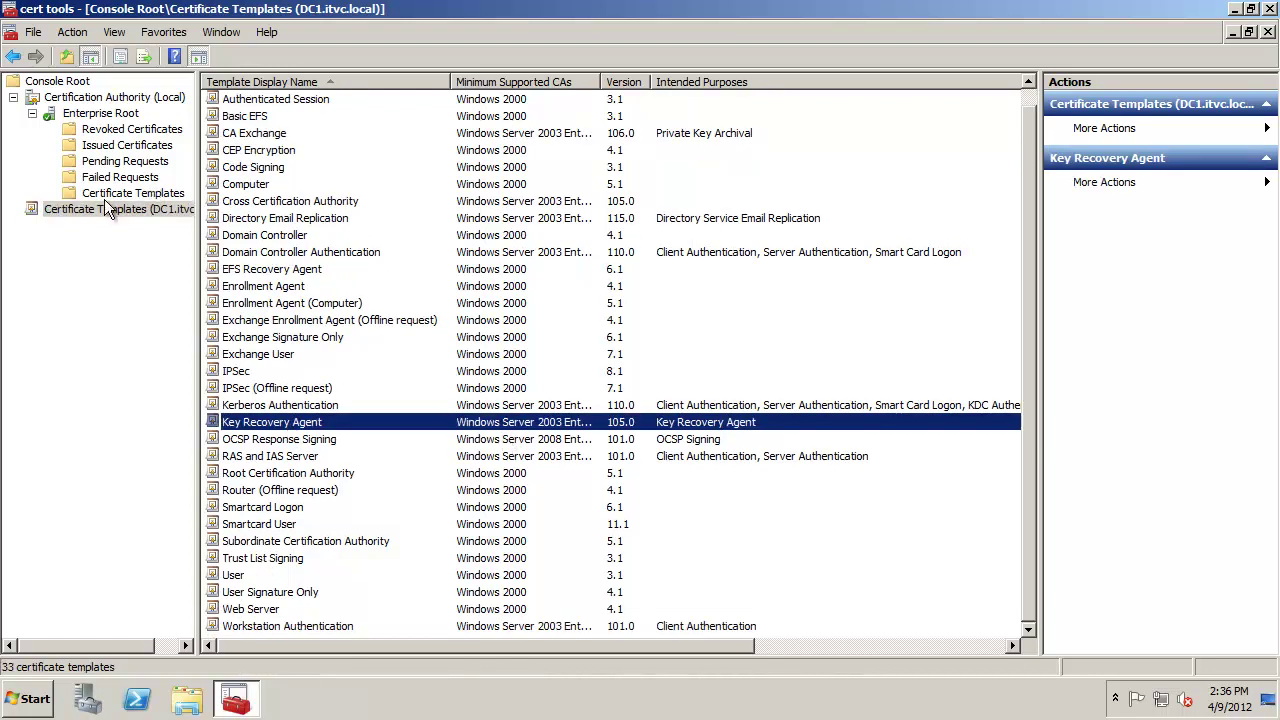
{"action": "left_click_drag", "start_coordinate": [198, 178], "coordinate": [300, 174]}
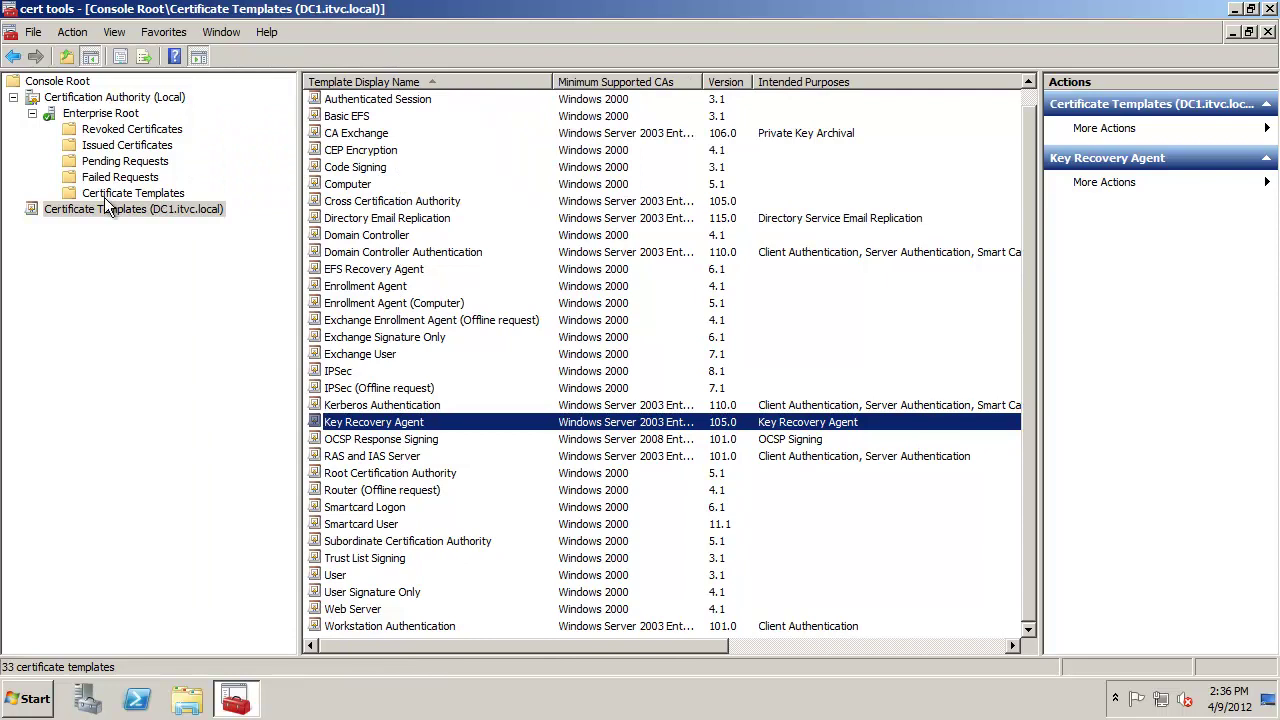
Step: View Enterprise Root's Revoked, Issued, Pending and Failed Requests folders, then its Certificate Templates
{"action": "left_click", "coordinate": [95, 113]}
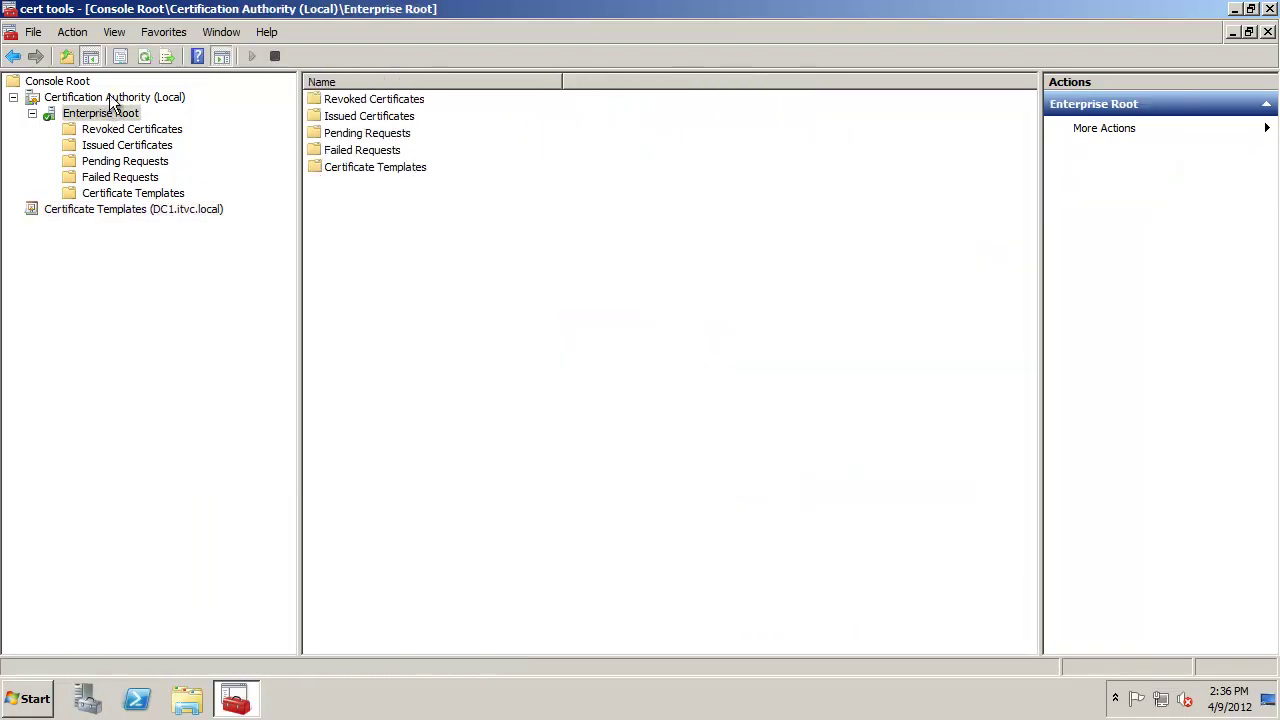
{"action": "left_click", "coordinate": [112, 97]}
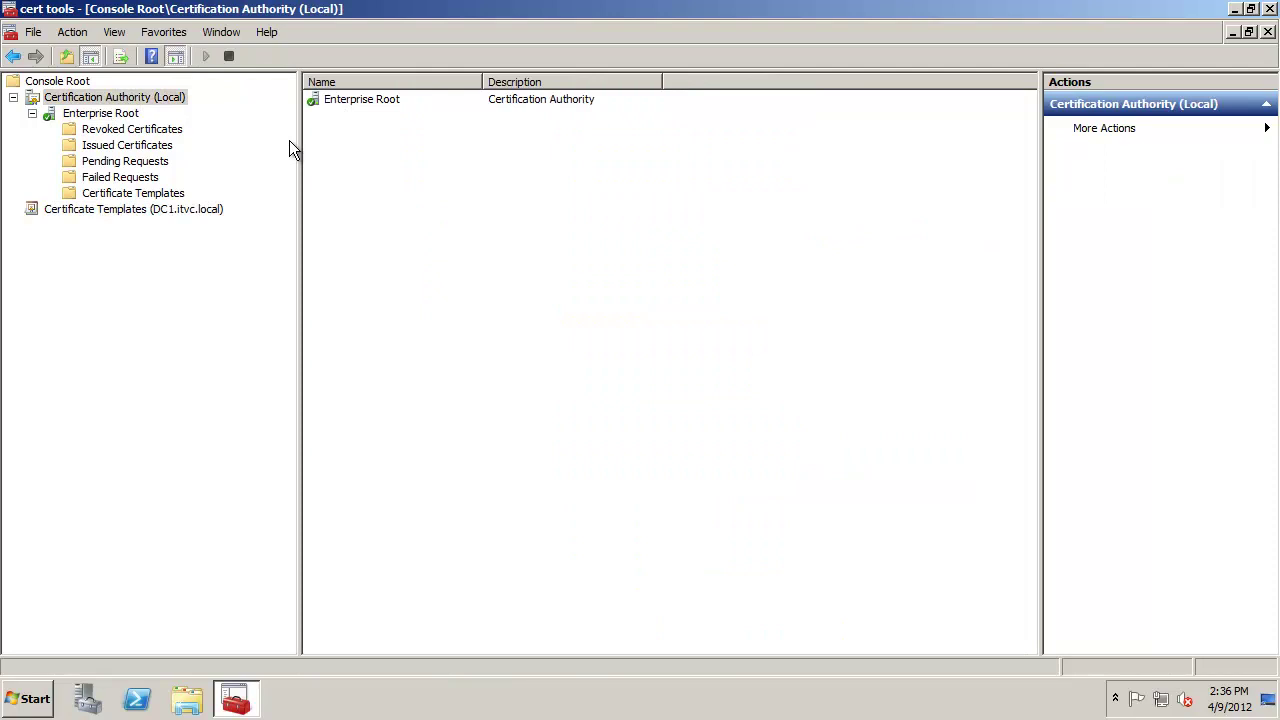
{"action": "left_click", "coordinate": [102, 114]}
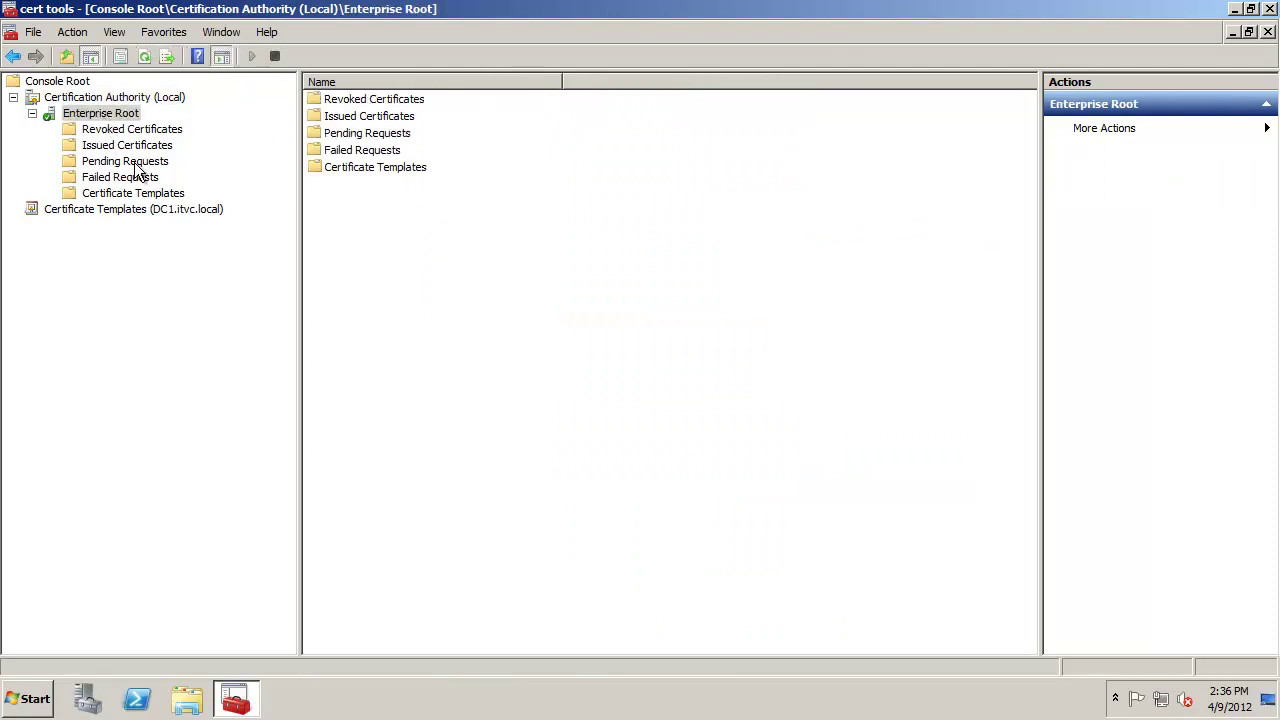
{"action": "left_click", "coordinate": [128, 131]}
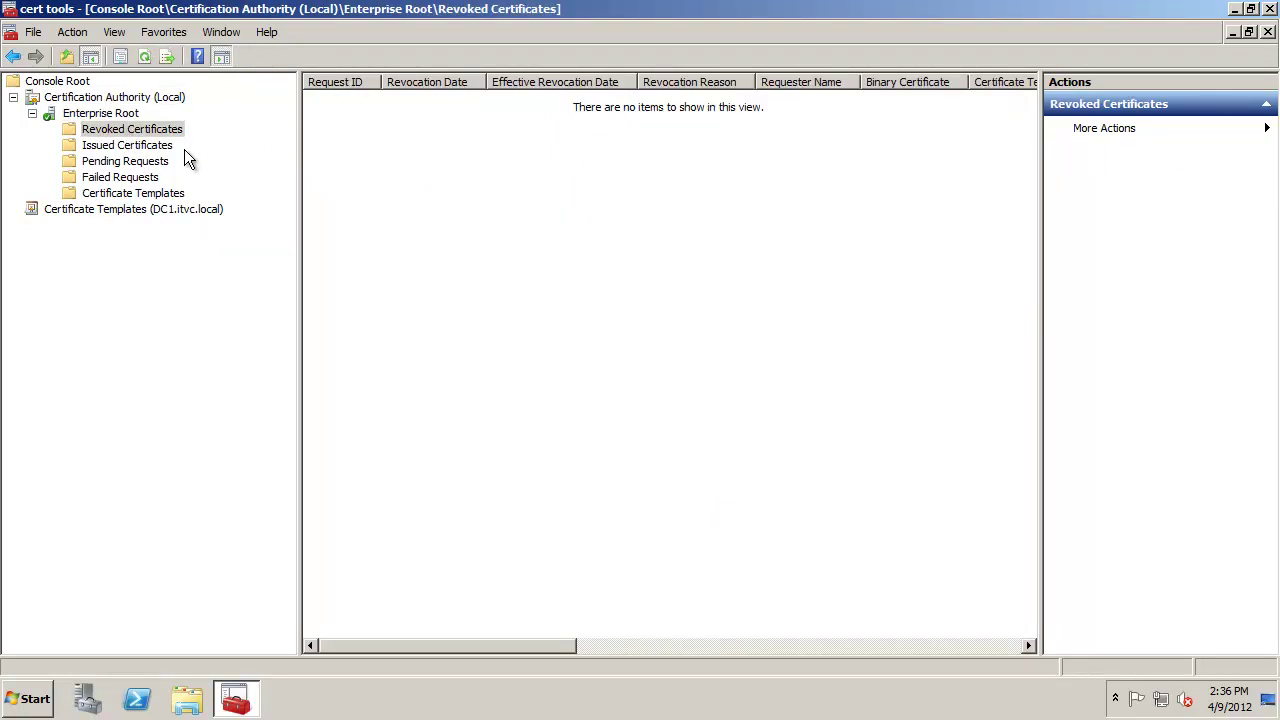
{"action": "left_click", "coordinate": [147, 146]}
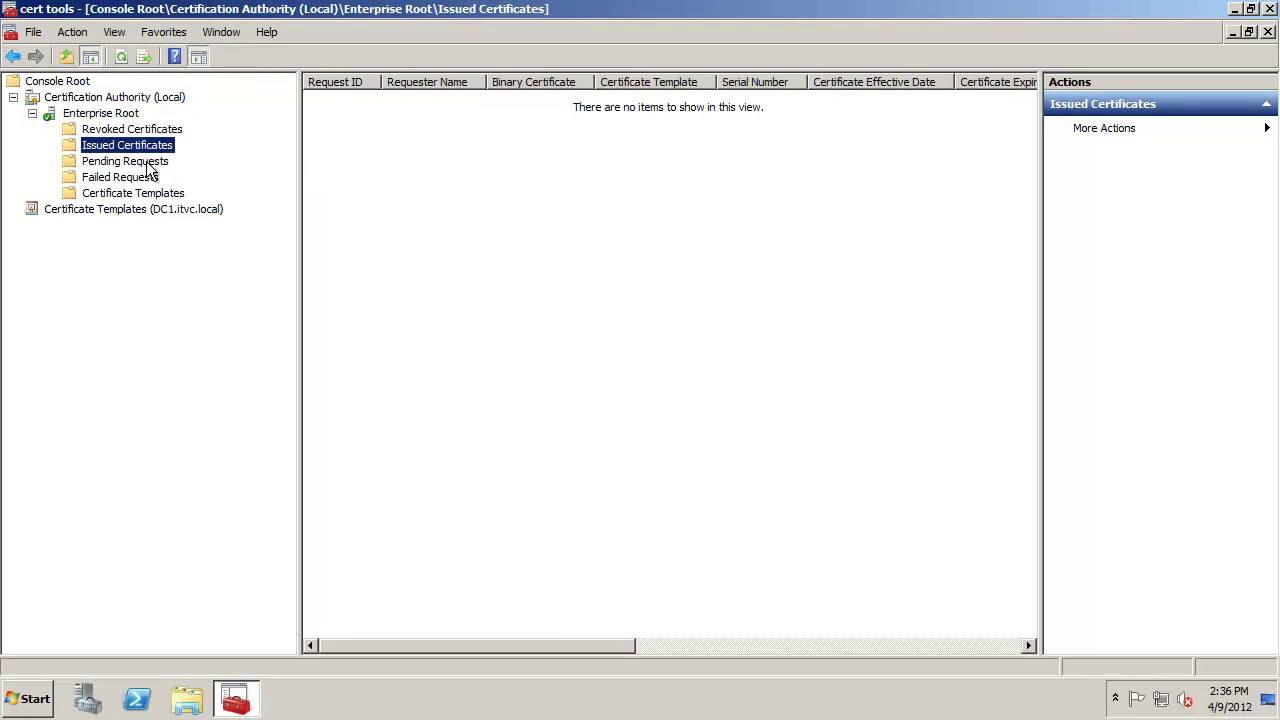
{"action": "left_click", "coordinate": [150, 163]}
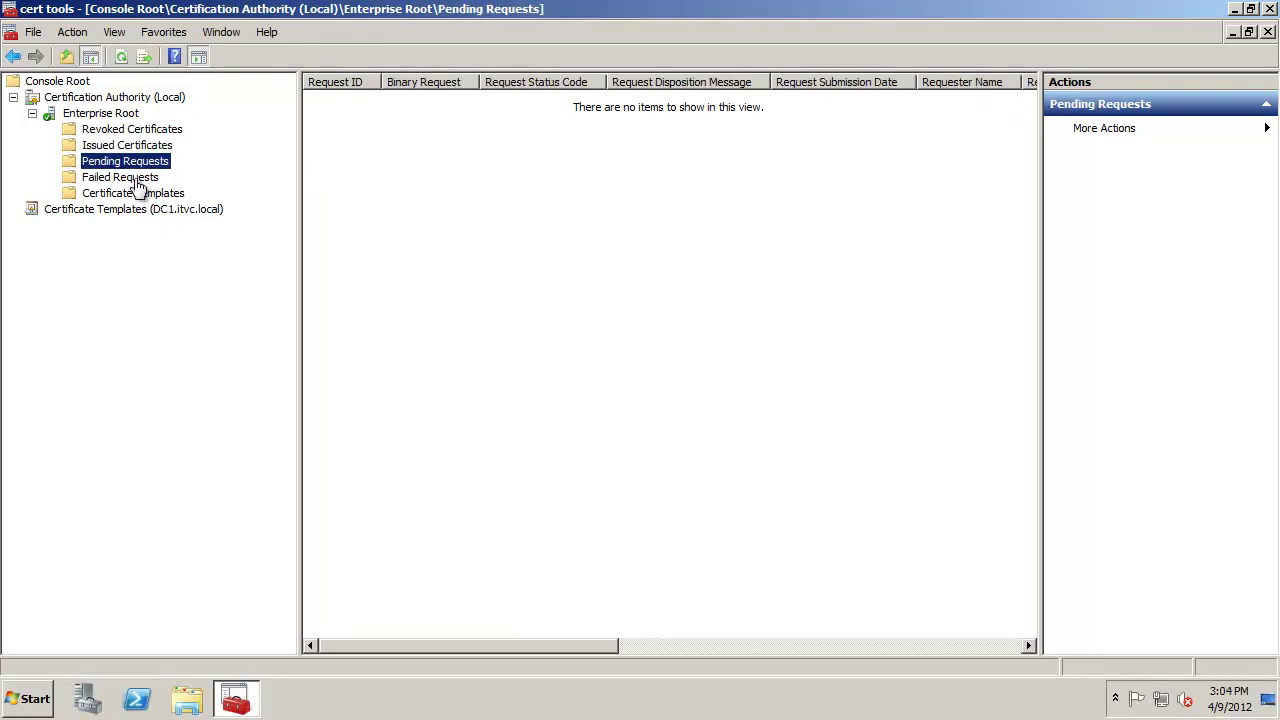
{"action": "left_click", "coordinate": [148, 178]}
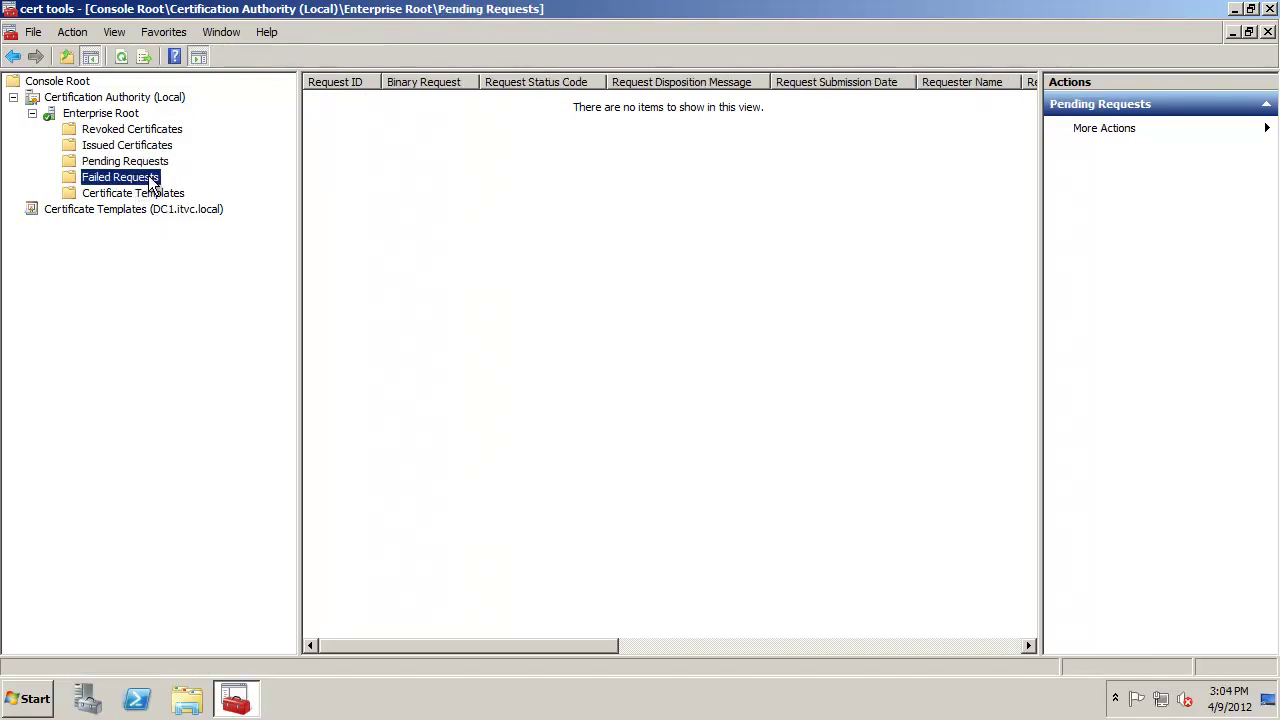
{"action": "left_click", "coordinate": [166, 196]}
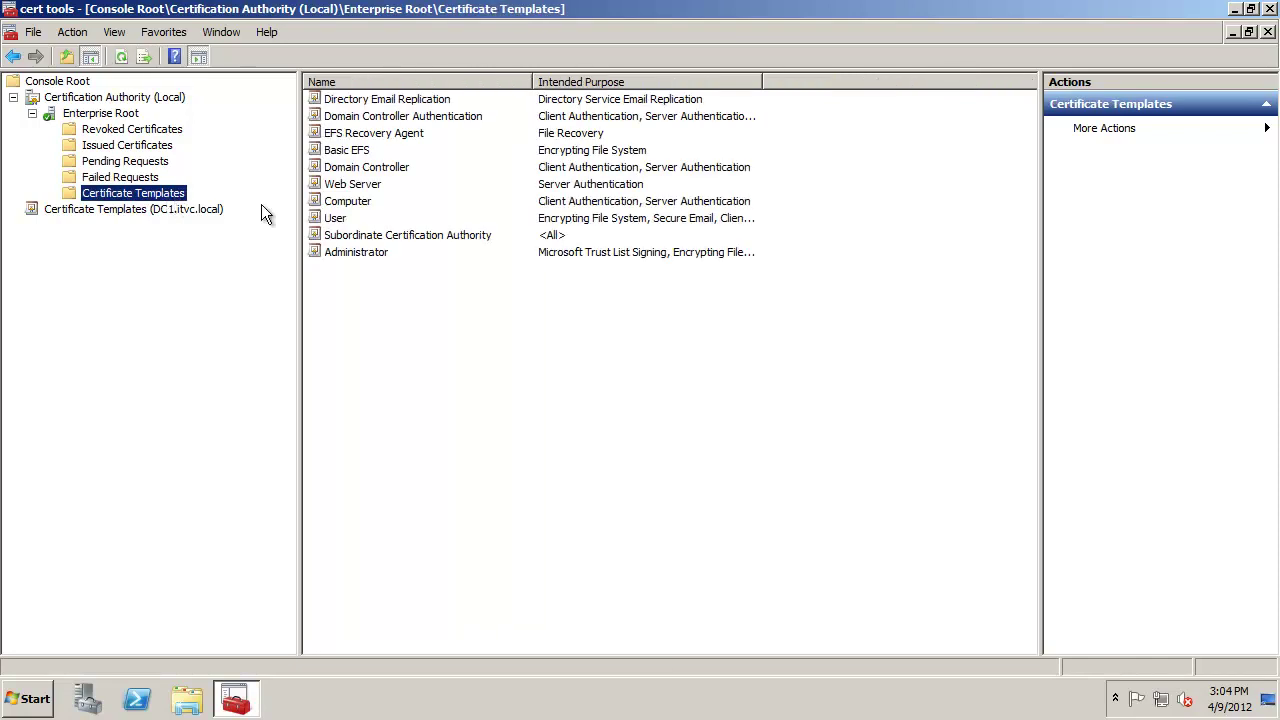
Step: Switch back and forth between the CA's ten issued templates and the 33 domain templates
{"action": "left_click", "coordinate": [121, 212]}
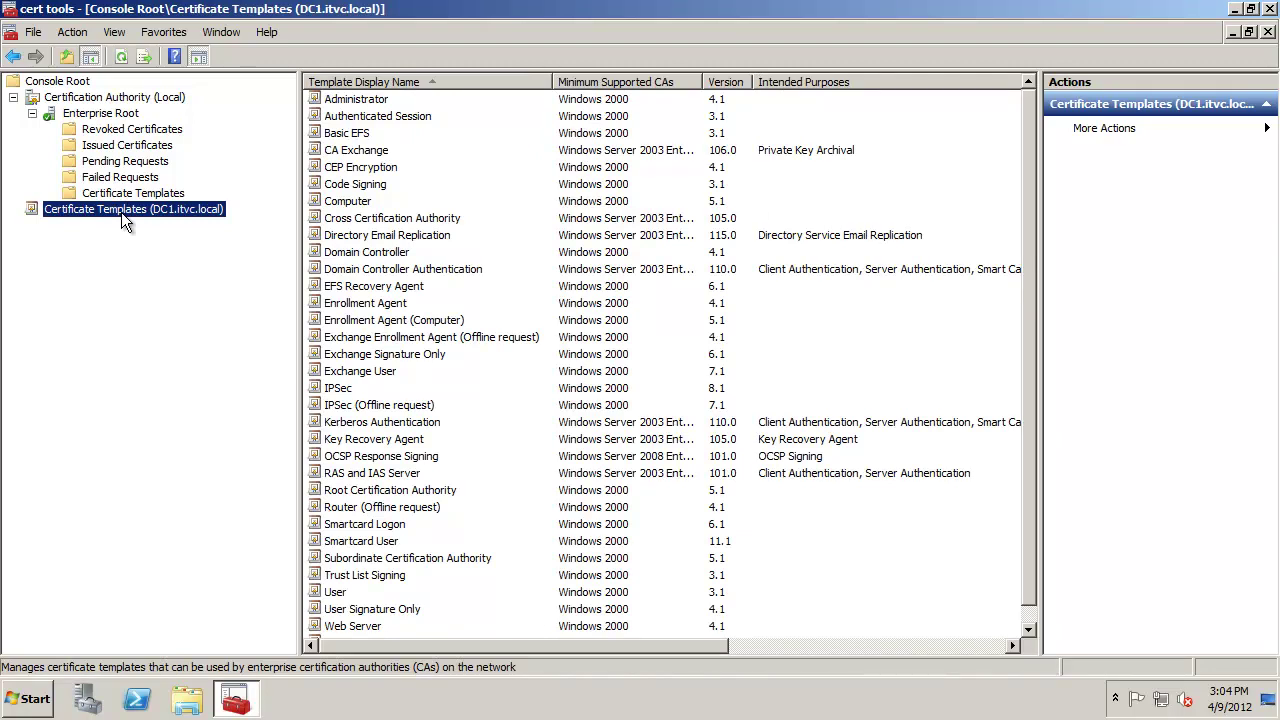
{"action": "left_click", "coordinate": [131, 194]}
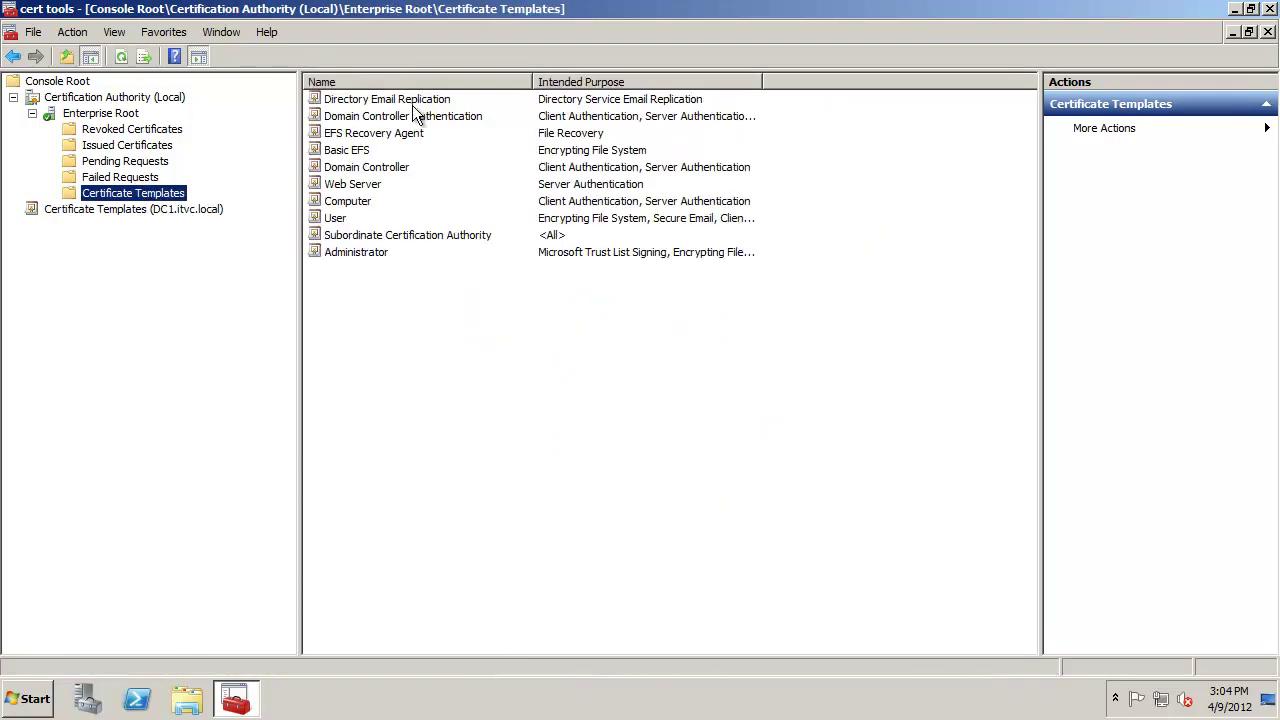
{"action": "left_click", "coordinate": [145, 209]}
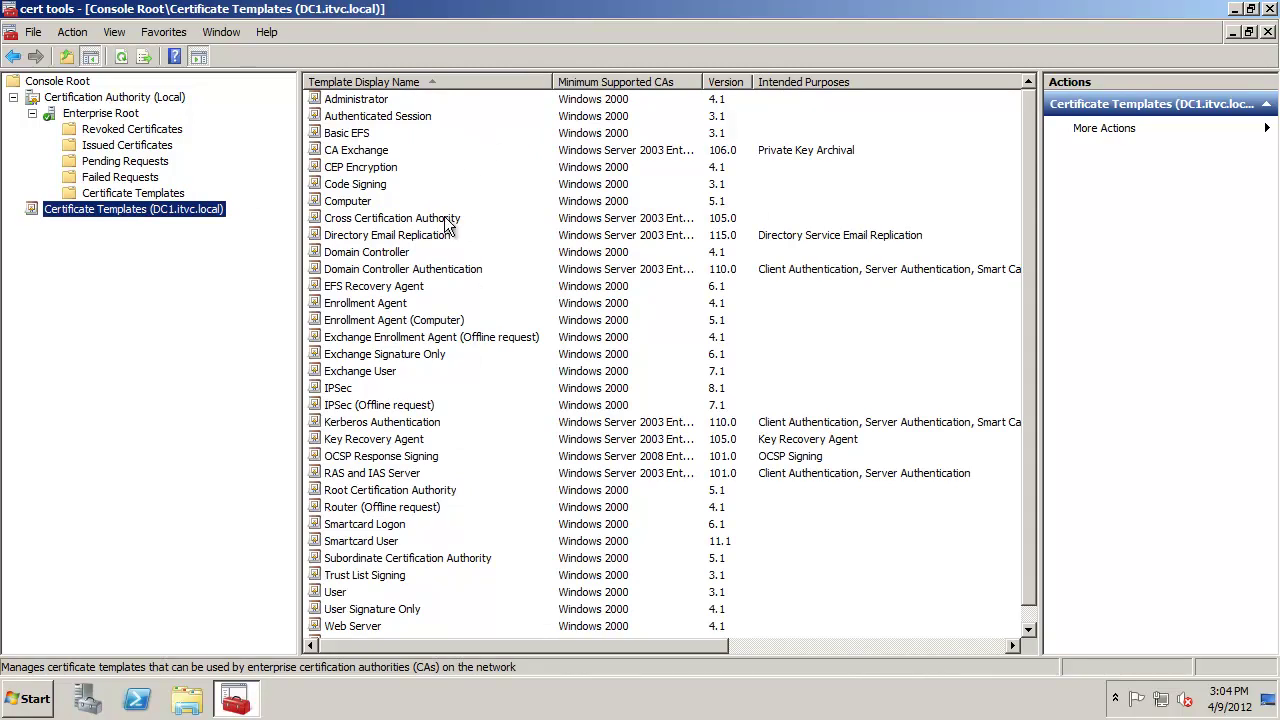
{"action": "left_click", "coordinate": [178, 192]}
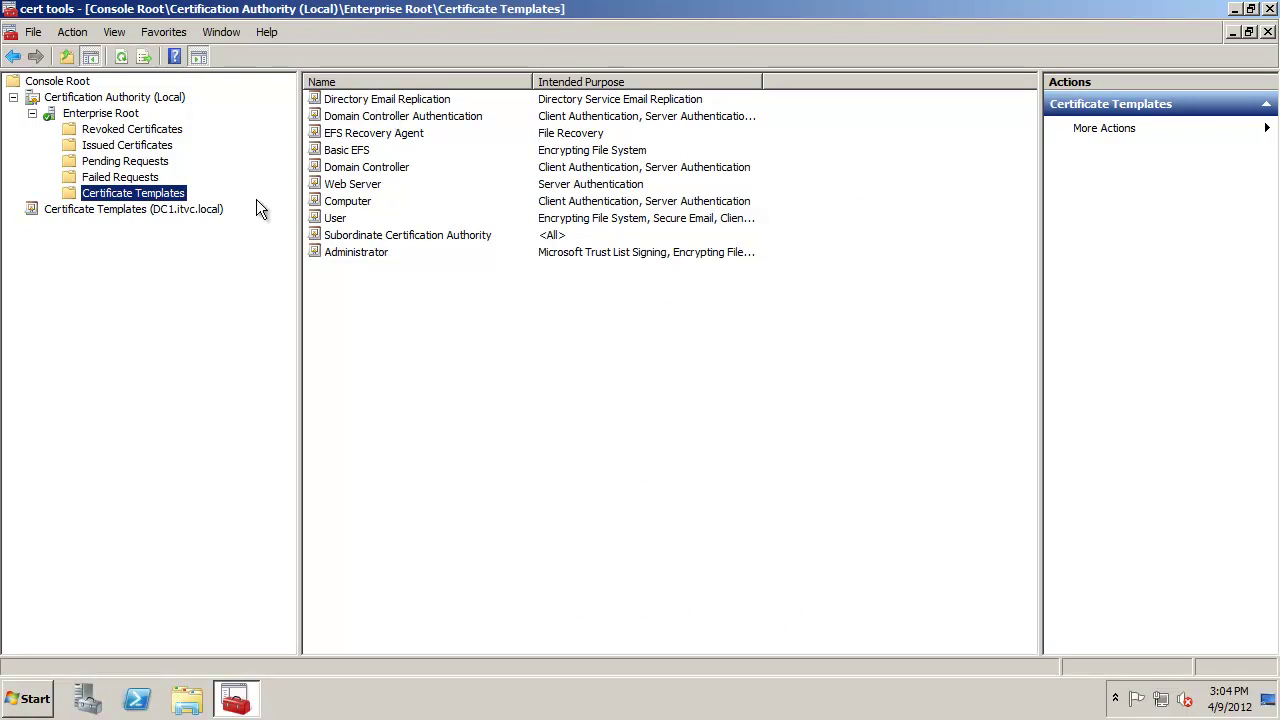
{"action": "left_click", "coordinate": [189, 212]}
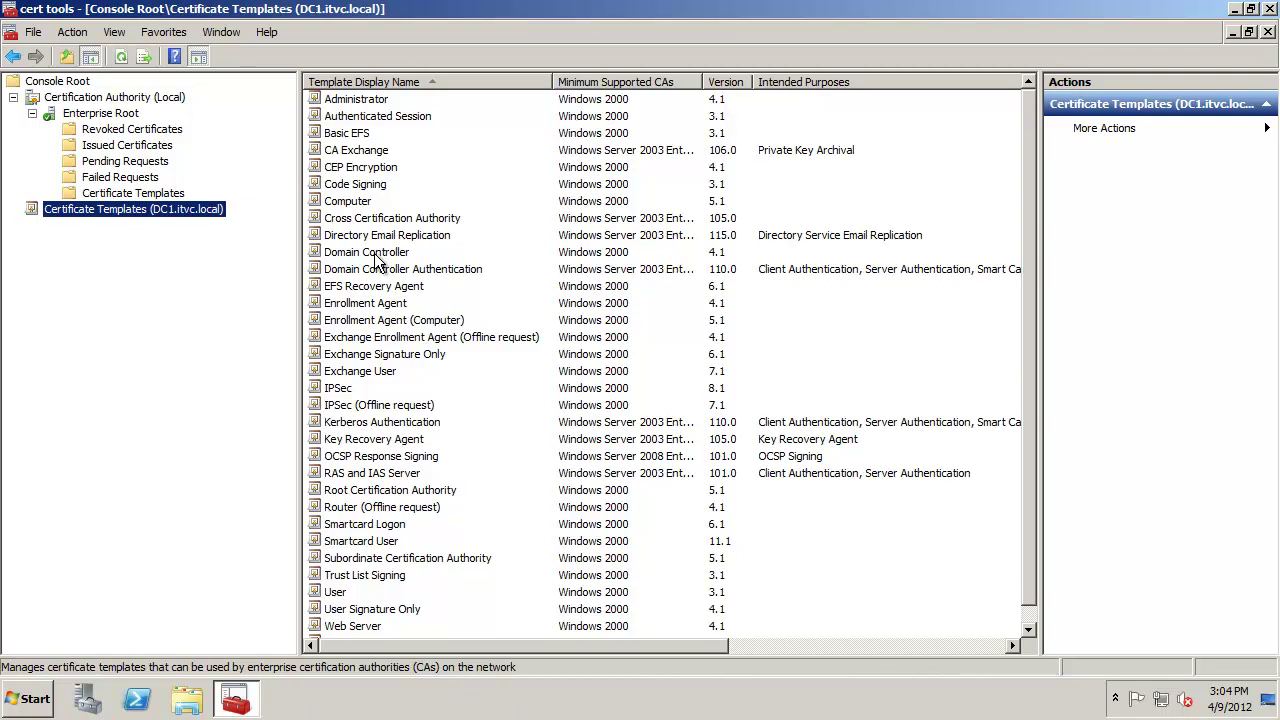
Step: Point out Computer, Enrollment Agent and EFS Recovery Agent, noting the CA doesn't issue Enrollment Agent
{"action": "left_click", "coordinate": [375, 202]}
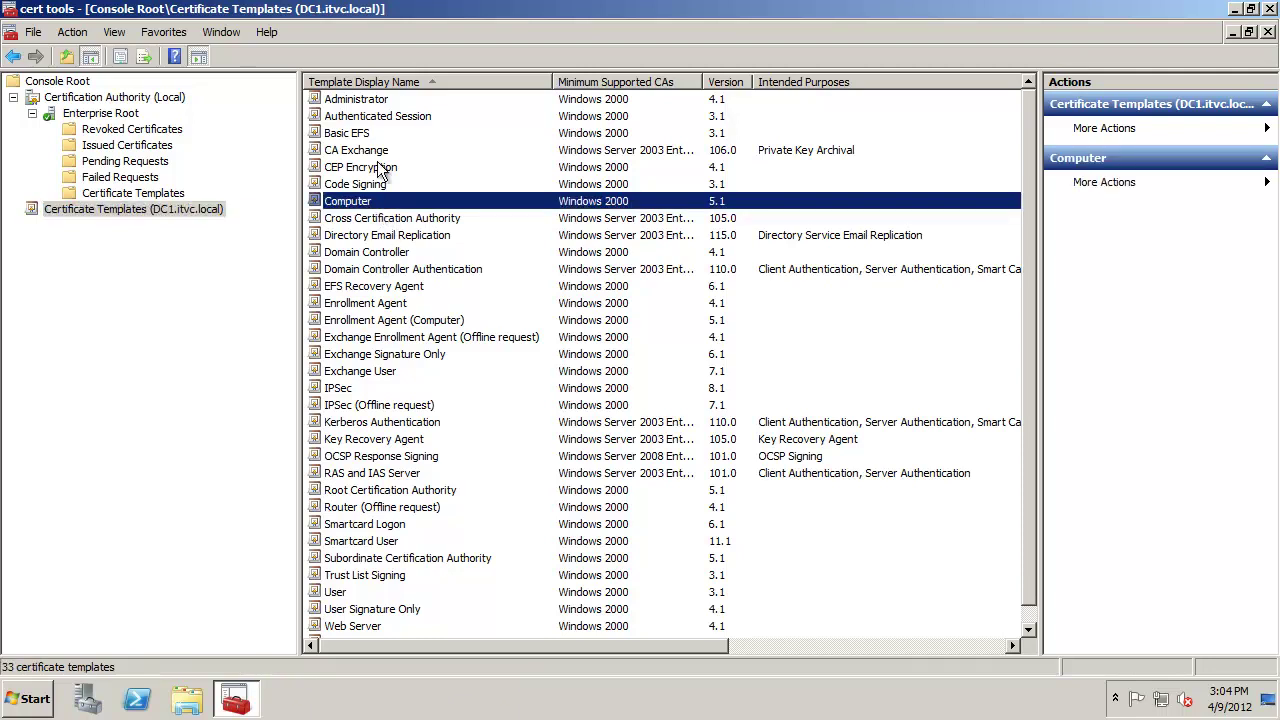
{"action": "left_click", "coordinate": [148, 193]}
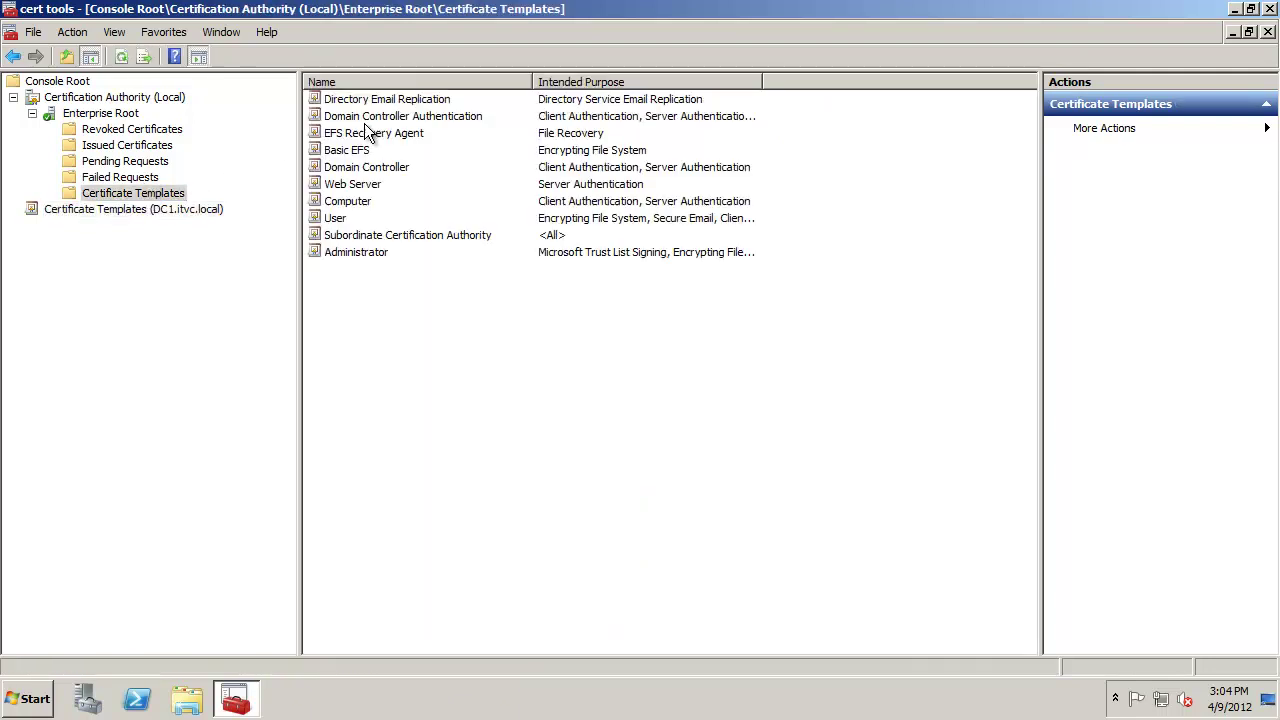
{"action": "left_click", "coordinate": [167, 210]}
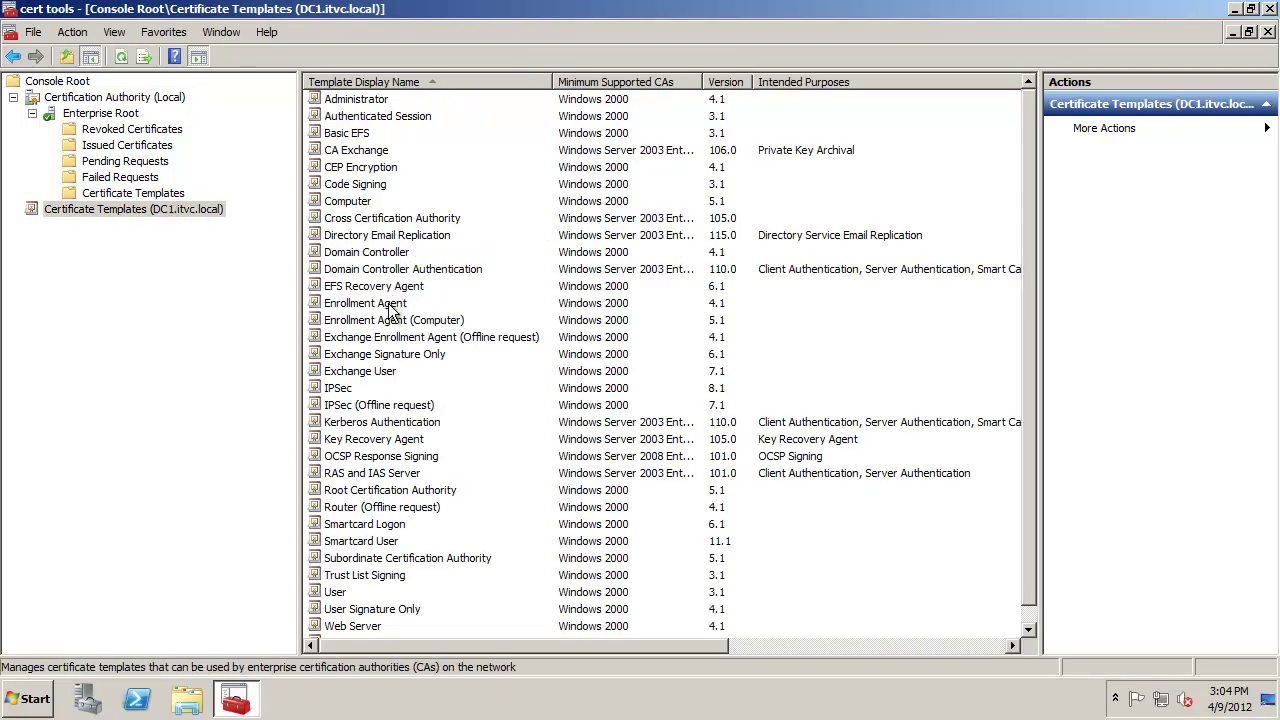
{"action": "left_click", "coordinate": [389, 306]}
{"action": "left_click", "coordinate": [164, 192]}
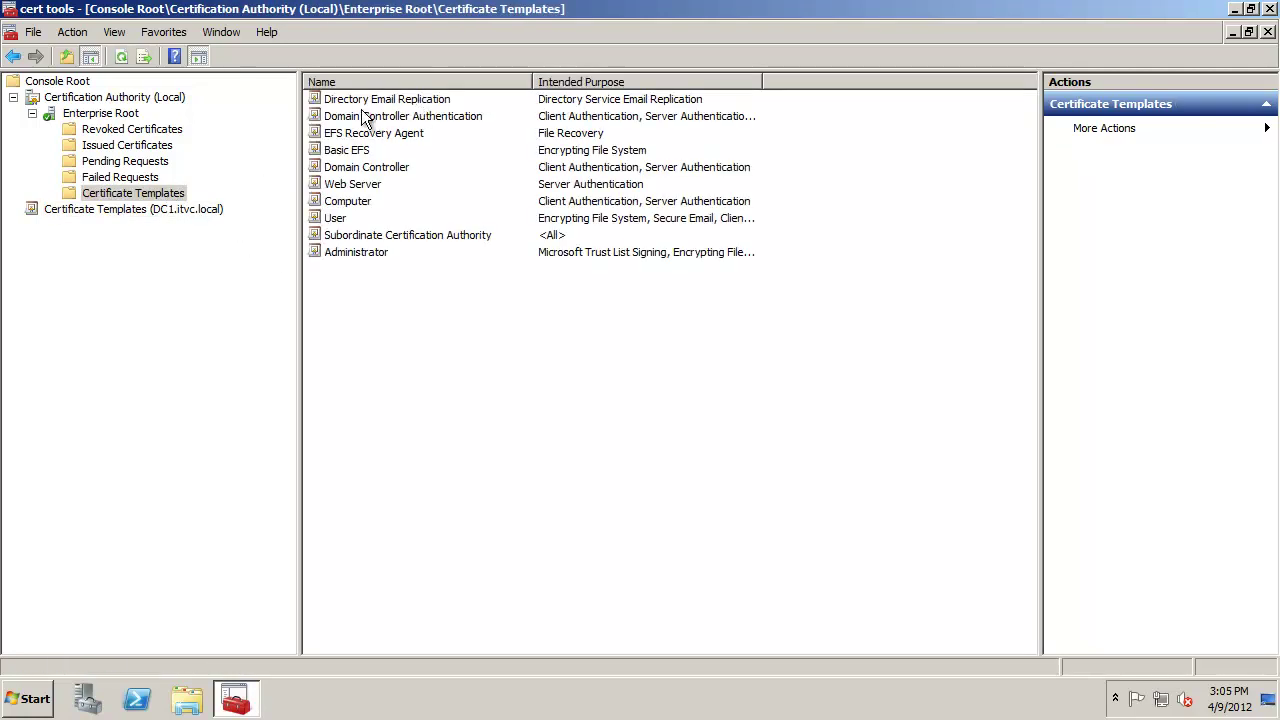
{"action": "left_click", "coordinate": [163, 209]}
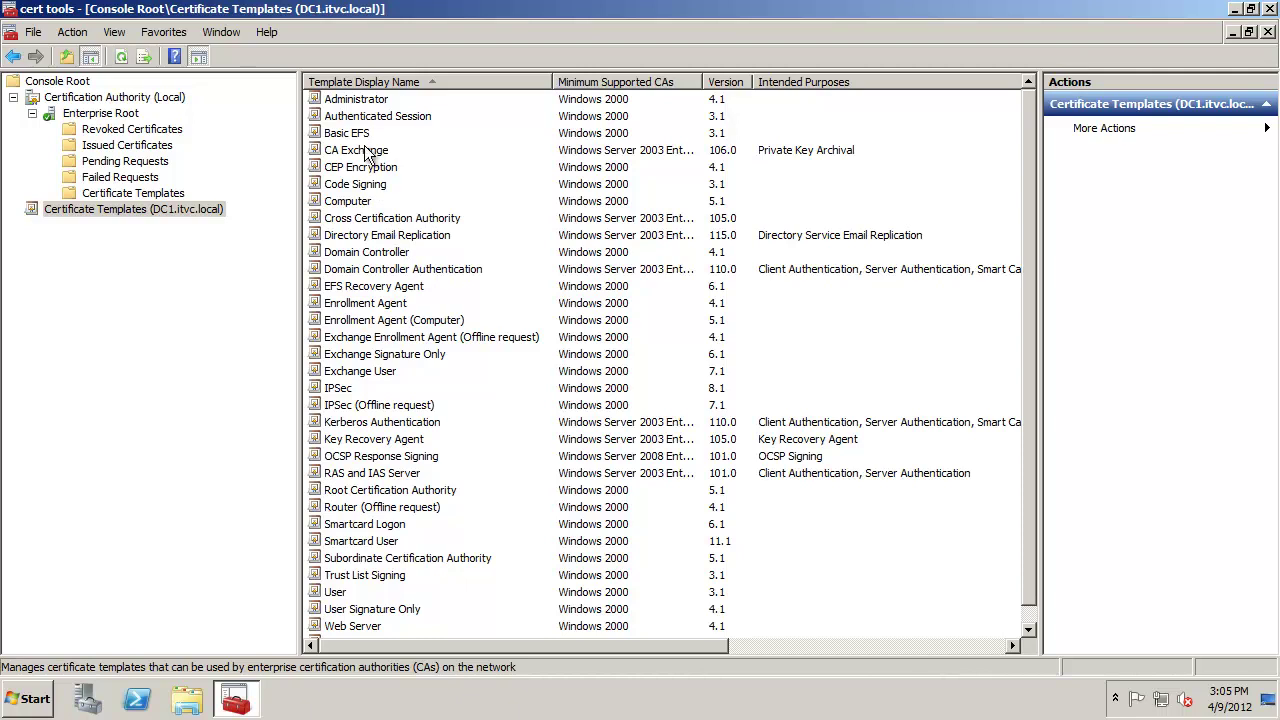
{"action": "left_click", "coordinate": [370, 288]}
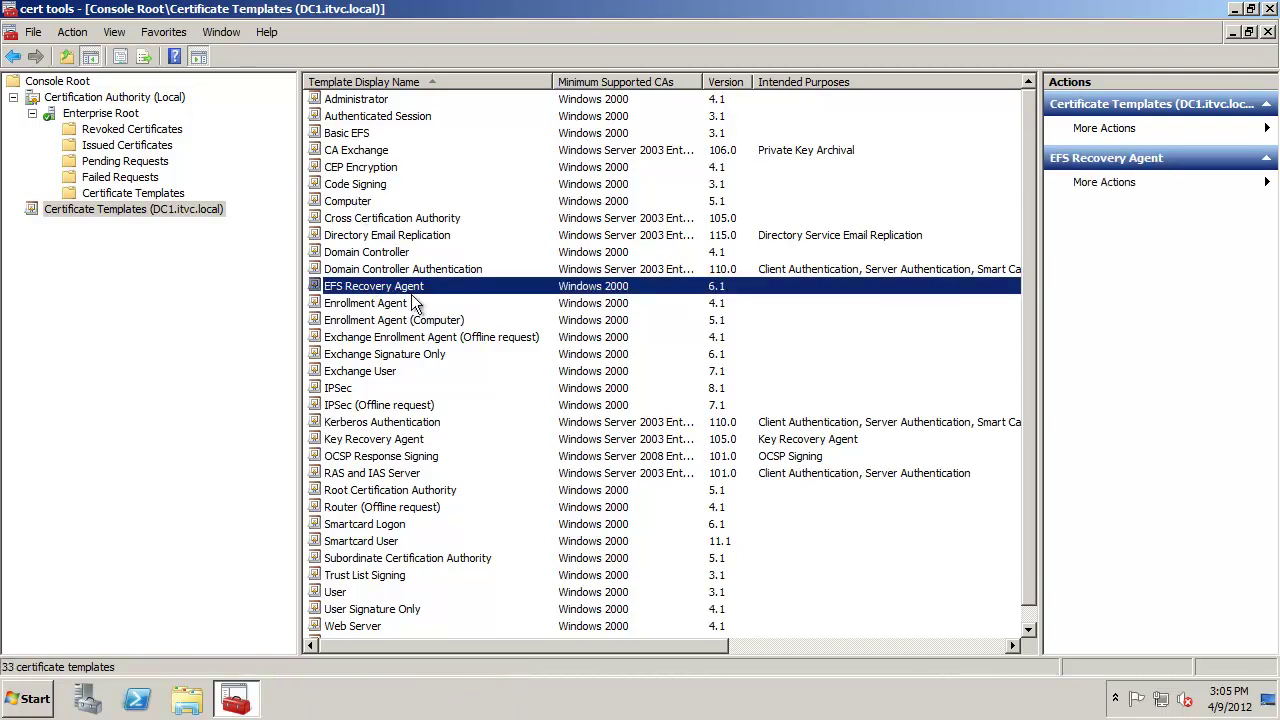
{"action": "left_click", "coordinate": [405, 303]}
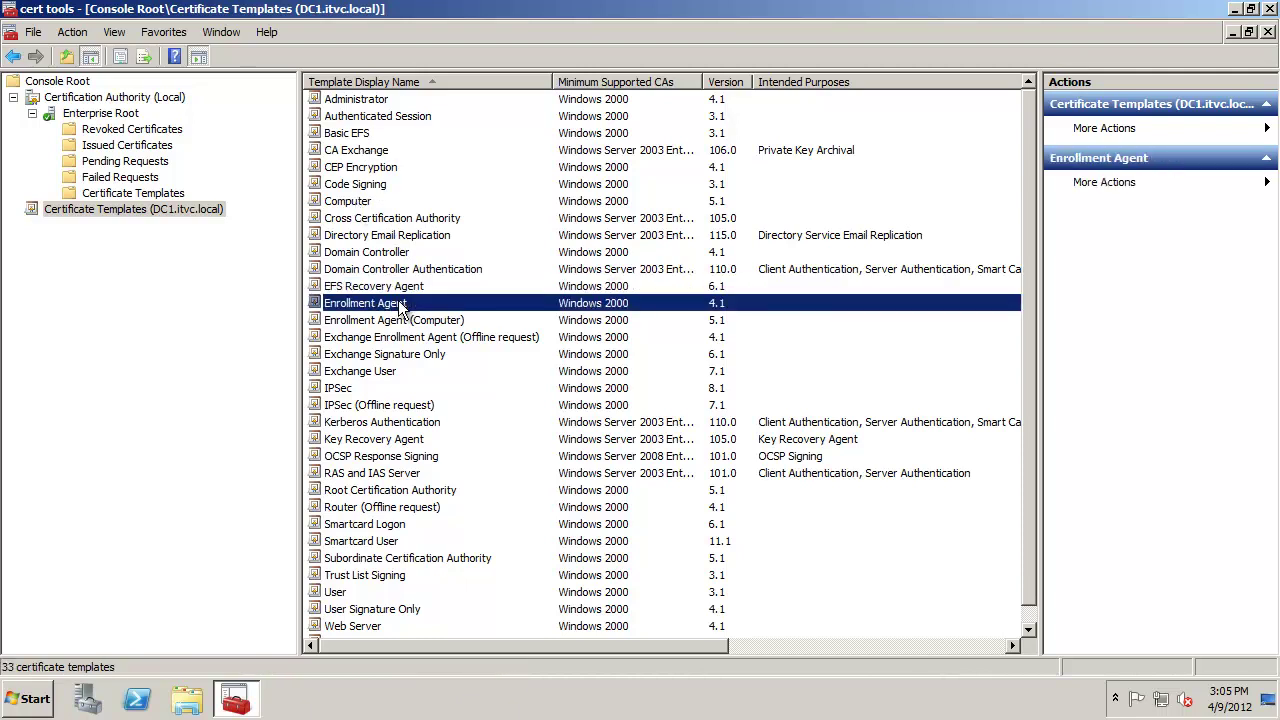
Step: Reveal New > Certificate Template to Issue on Enterprise Root's Certificate Templates
{"action": "right_click", "coordinate": [156, 207]}
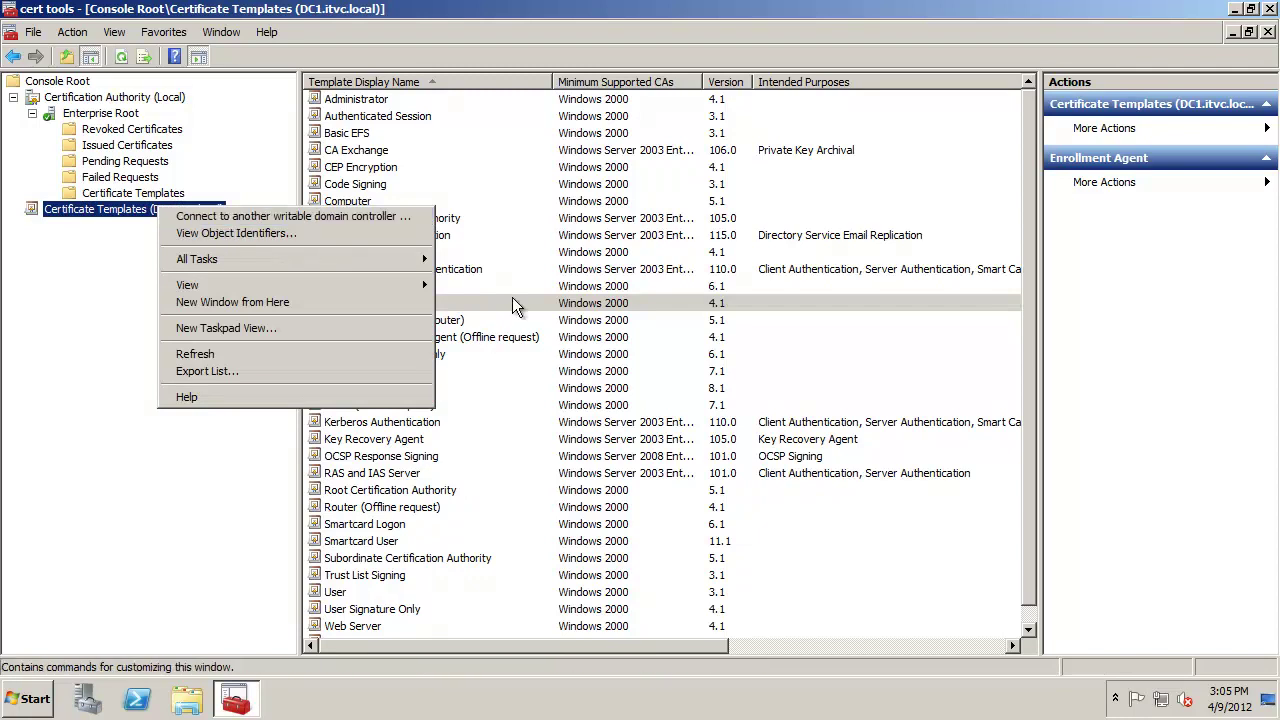
{"action": "left_click", "coordinate": [500, 300]}
{"action": "left_click", "coordinate": [176, 207]}
{"action": "left_click", "coordinate": [158, 194]}
{"action": "right_click", "coordinate": [168, 195]}
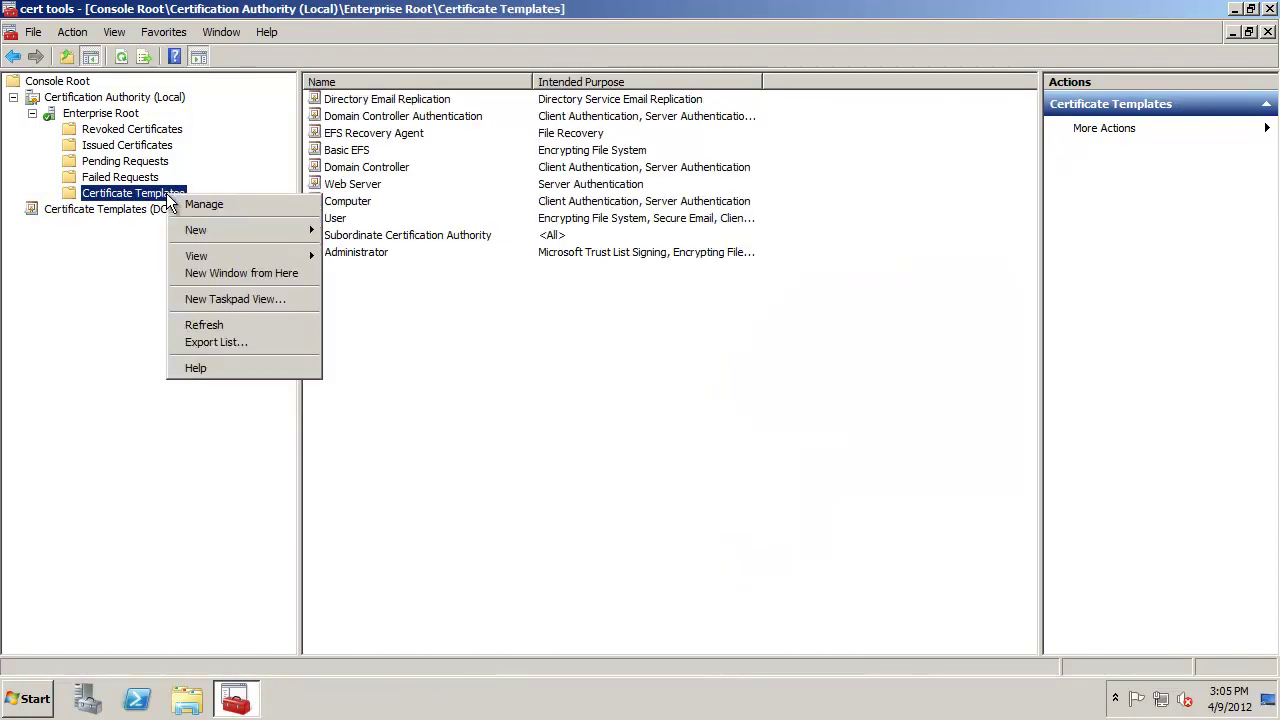
{"action": "mouse_move", "coordinate": [223, 228]}
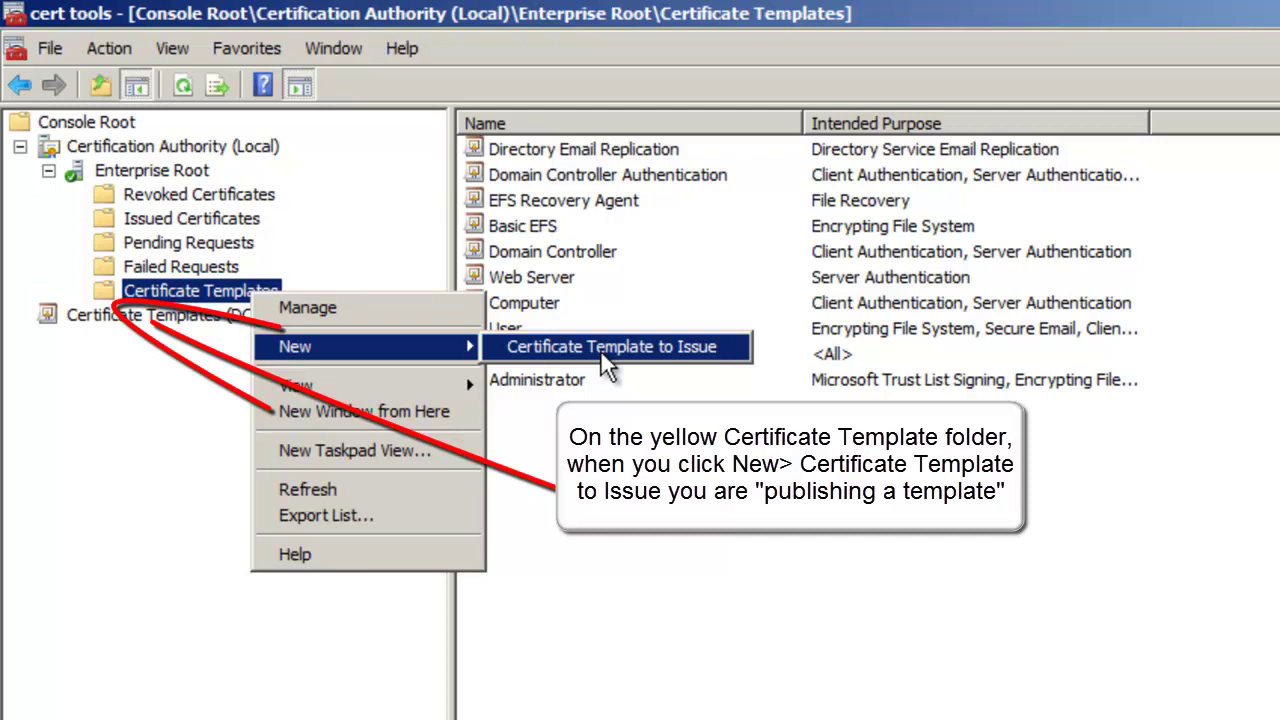
Step: Publish Enrollment Agent as a new Certificate Template to Issue
{"action": "left_click", "coordinate": [603, 347]}
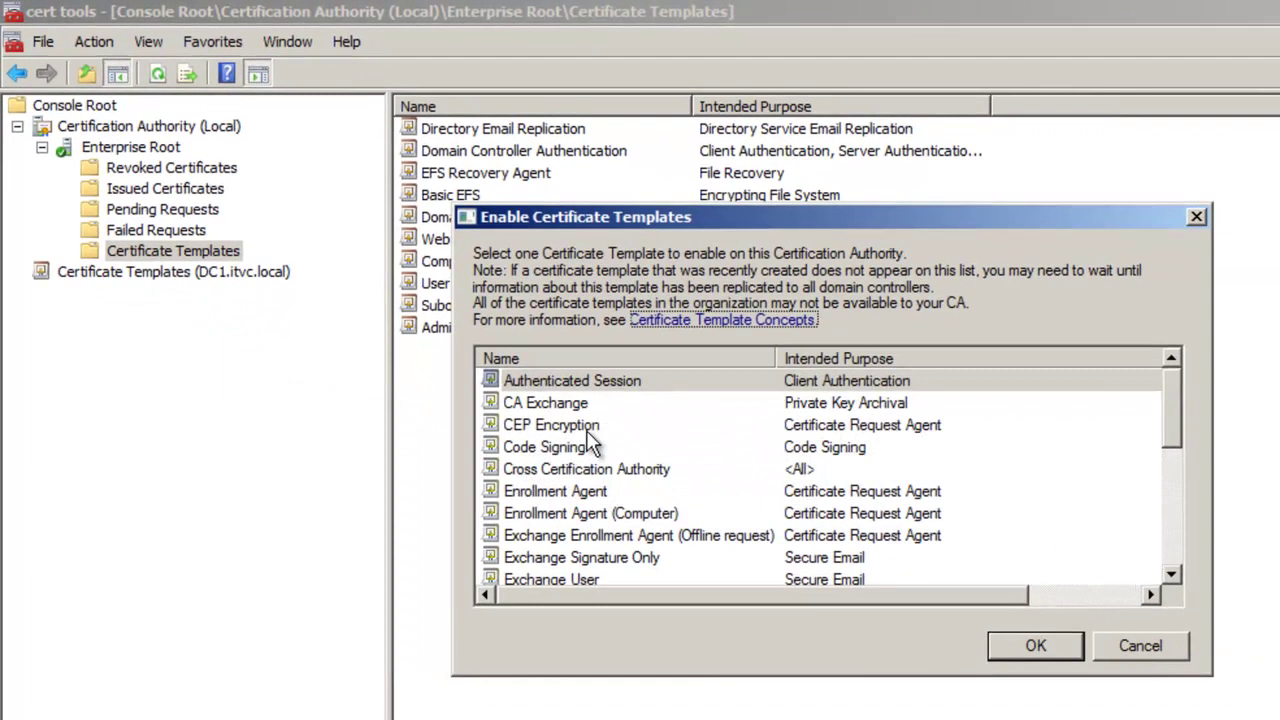
{"action": "left_click", "coordinate": [533, 495]}
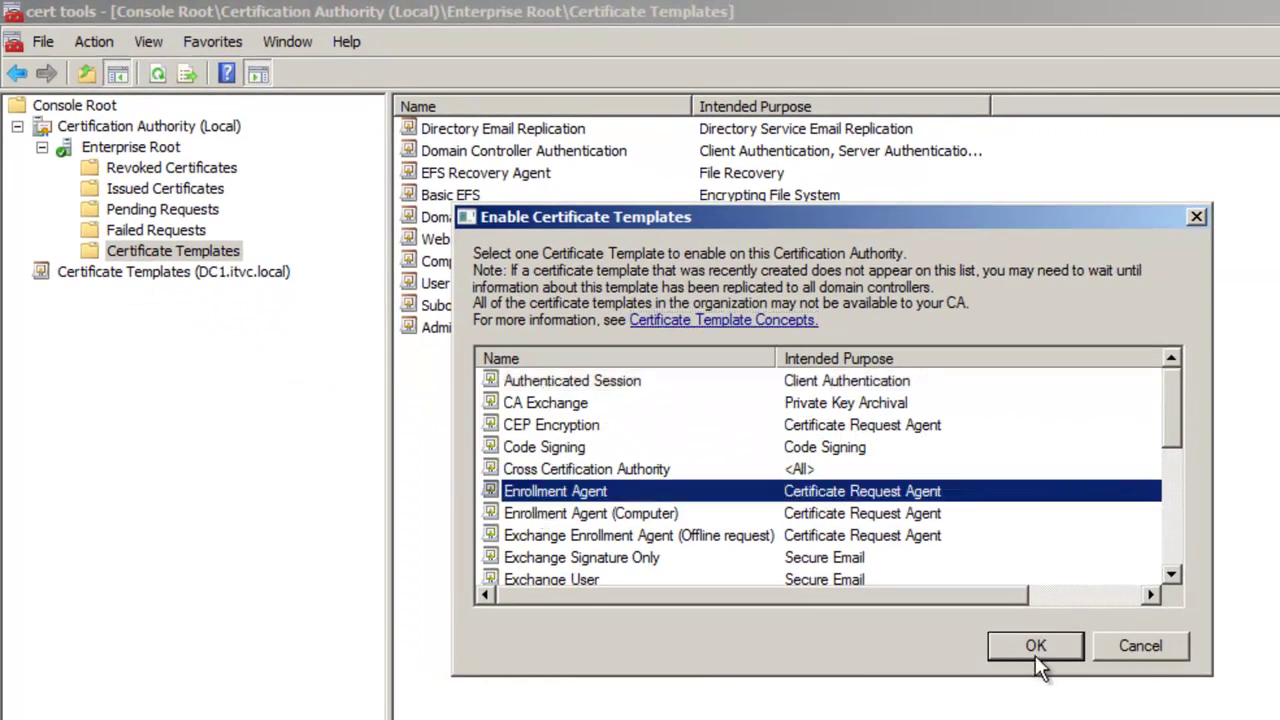
{"action": "left_click", "coordinate": [1035, 652]}
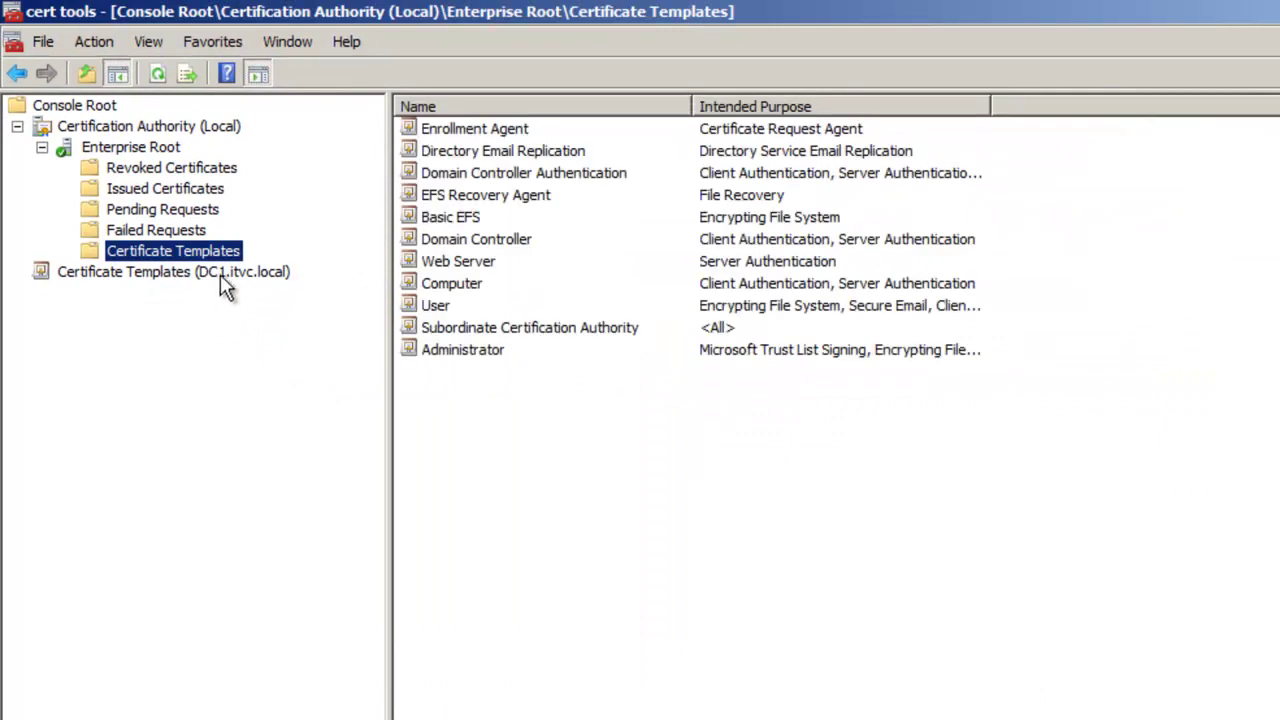
Step: Confirm Enrollment Agent now sits beside EFS Recovery Agent in the CA list, then compare the domain list
{"action": "left_click", "coordinate": [468, 196]}
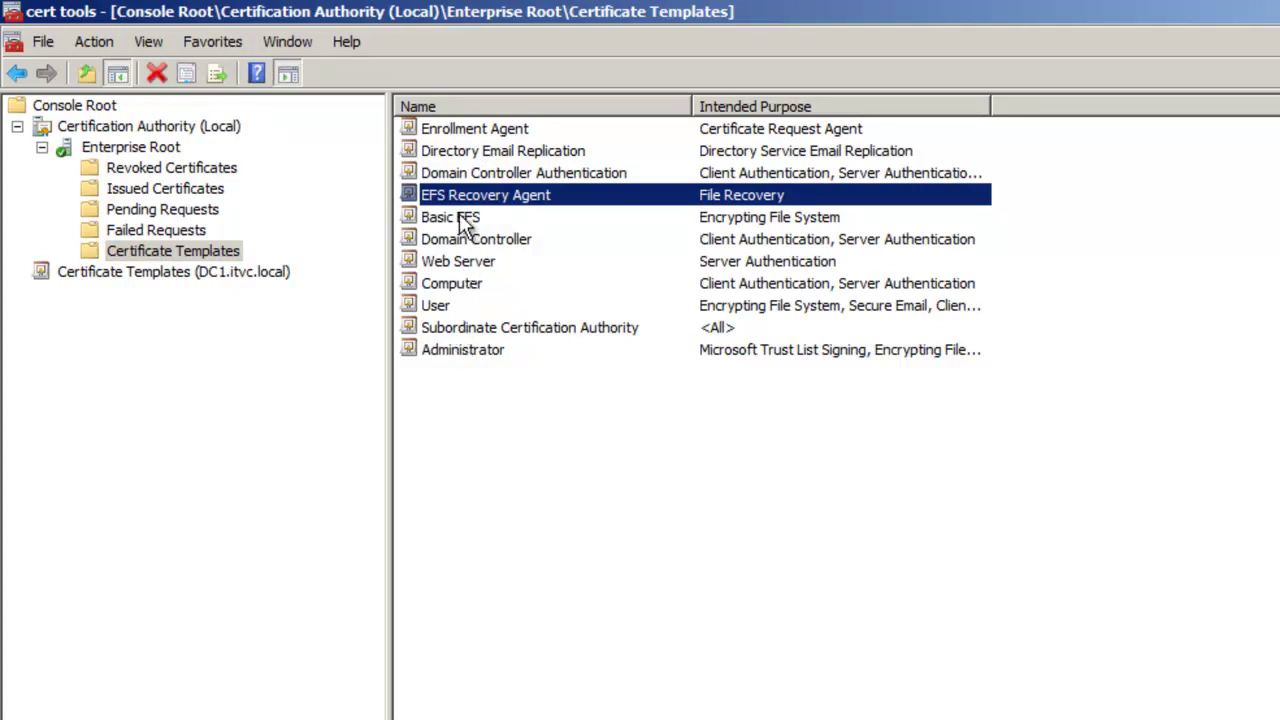
{"action": "left_click", "coordinate": [470, 130]}
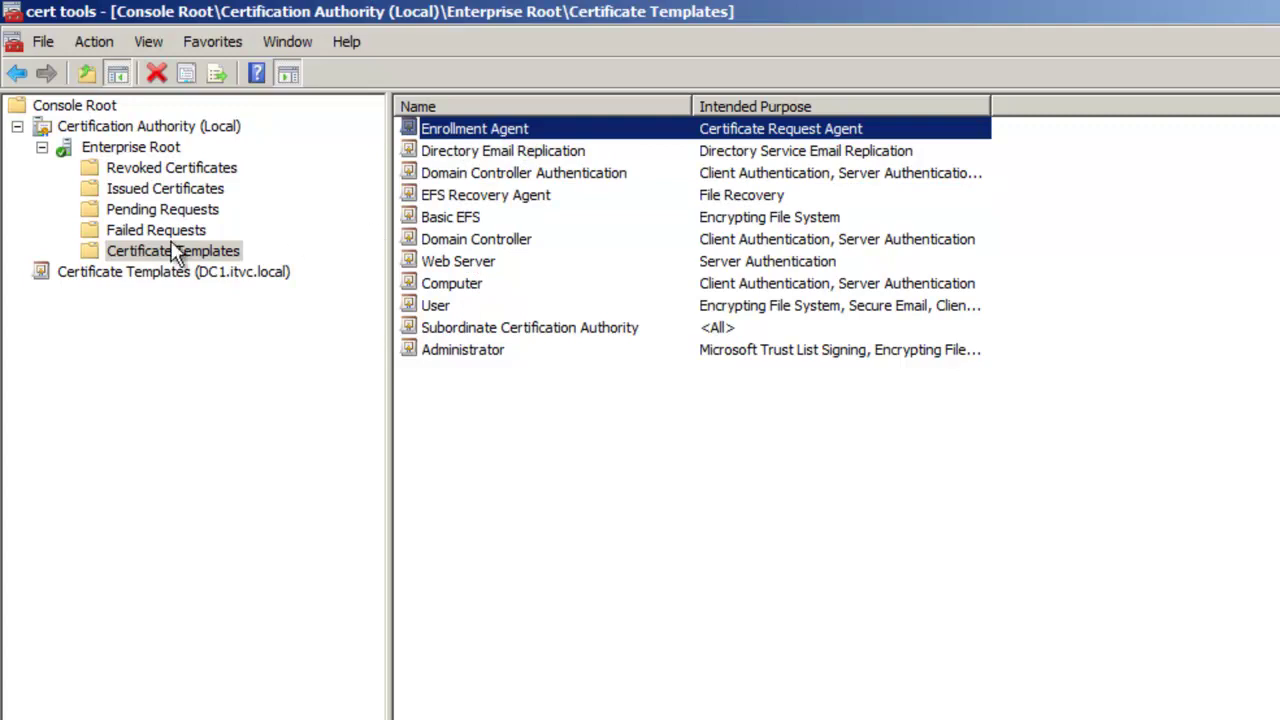
{"action": "left_click", "coordinate": [230, 270]}
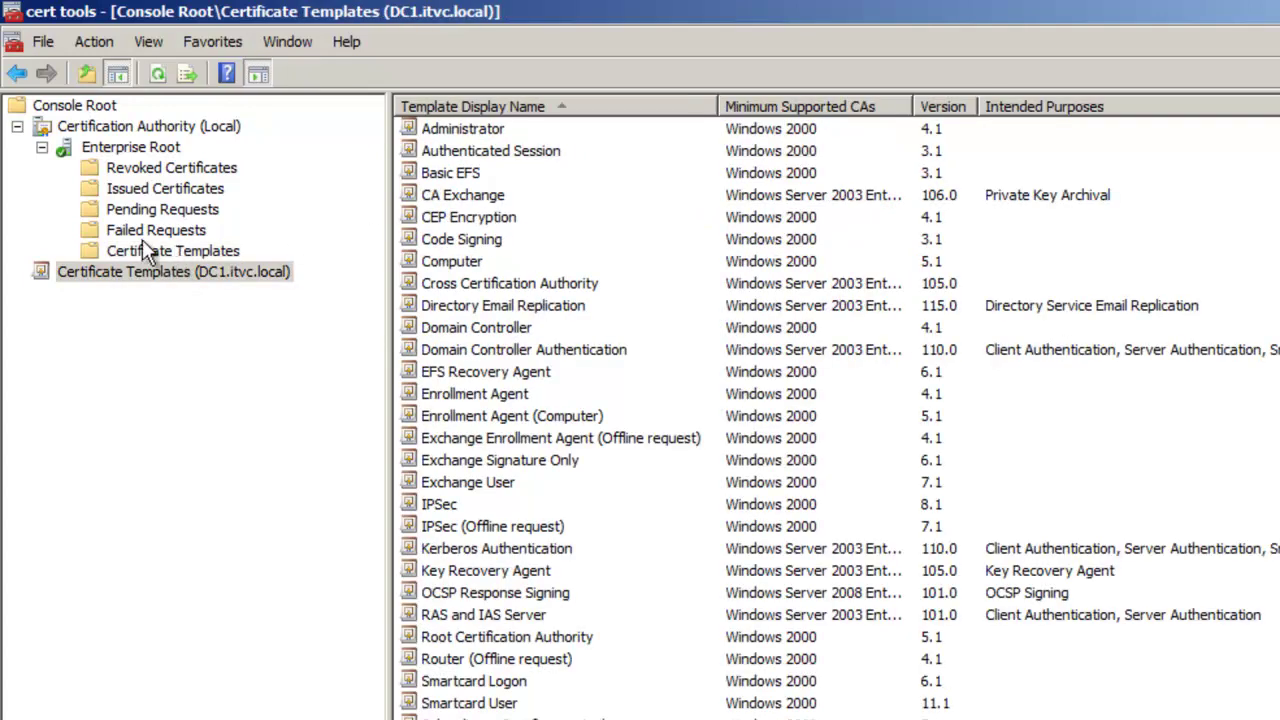
{"action": "left_click", "coordinate": [165, 250]}
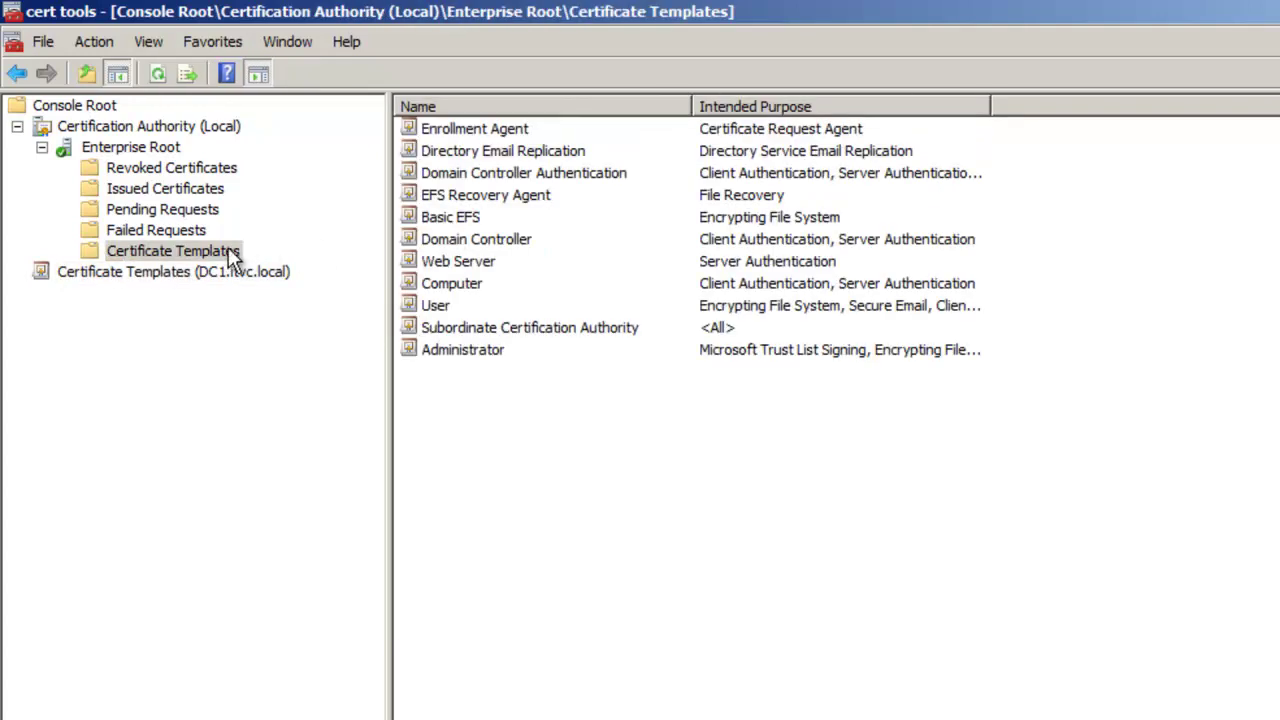
{"action": "left_click", "coordinate": [217, 279]}
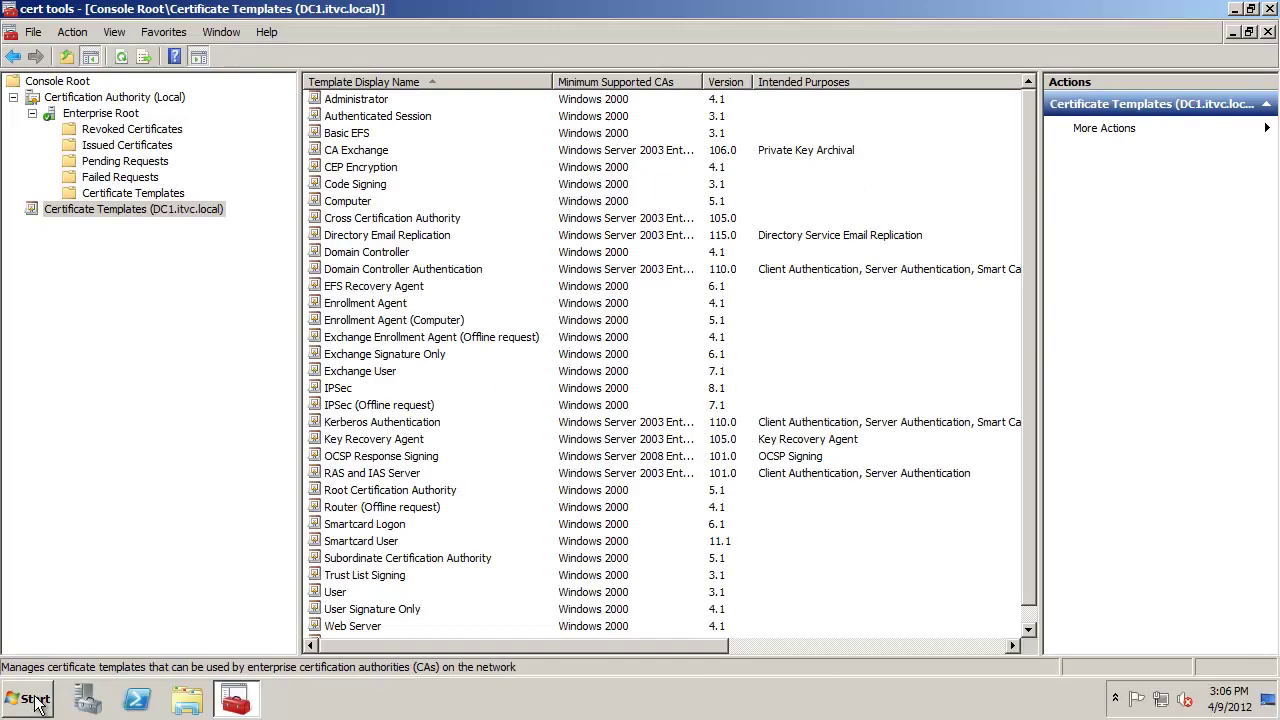
Step: Open the Start menu to browse the server's files
{"action": "left_click", "coordinate": [36, 700]}
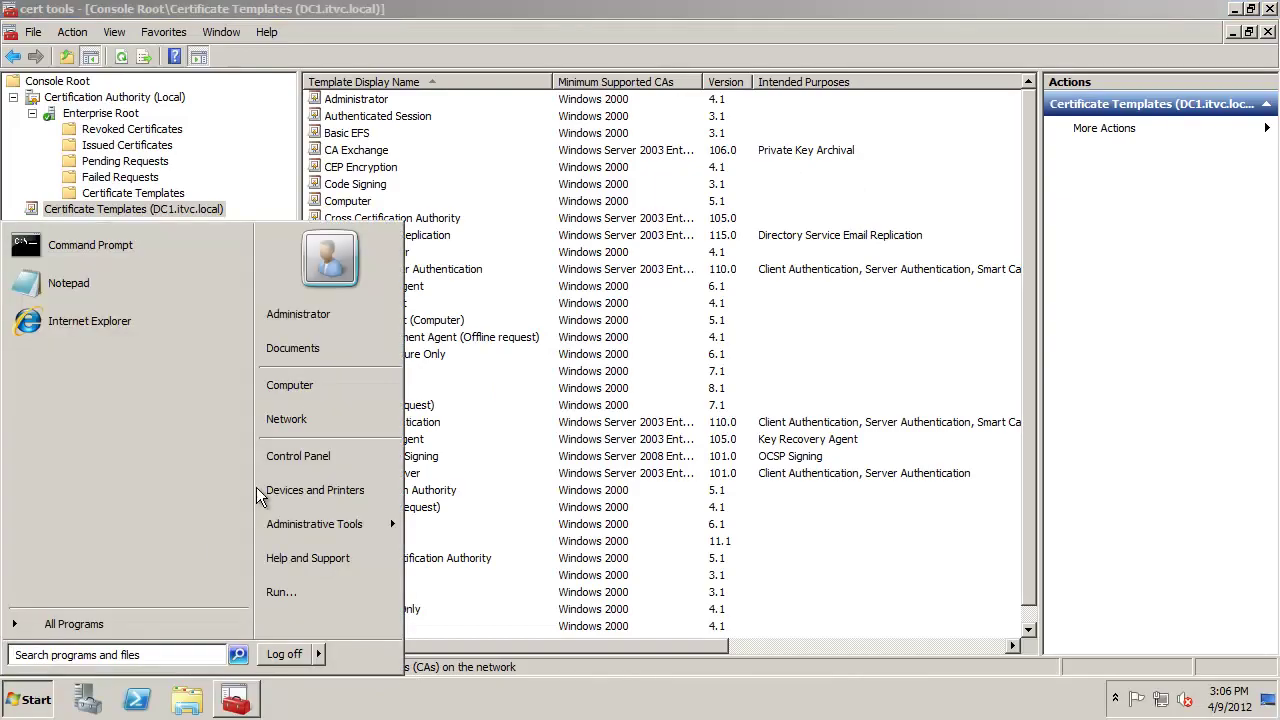
Step: Open the CA1.itvc.local_Enterprise Root certificate in C:\Windows\System32\certsrv\CertEnroll
{"action": "left_click", "coordinate": [334, 384]}
{"action": "double_click", "coordinate": [516, 195]}
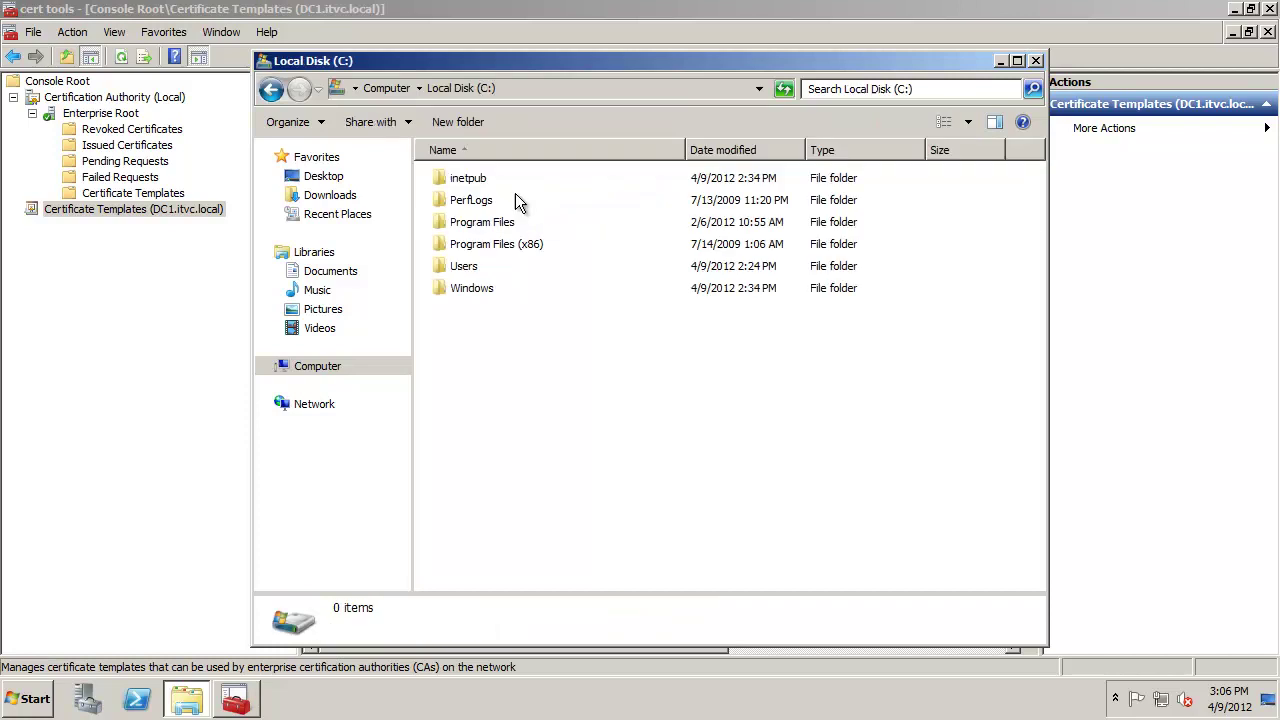
{"action": "double_click", "coordinate": [443, 287]}
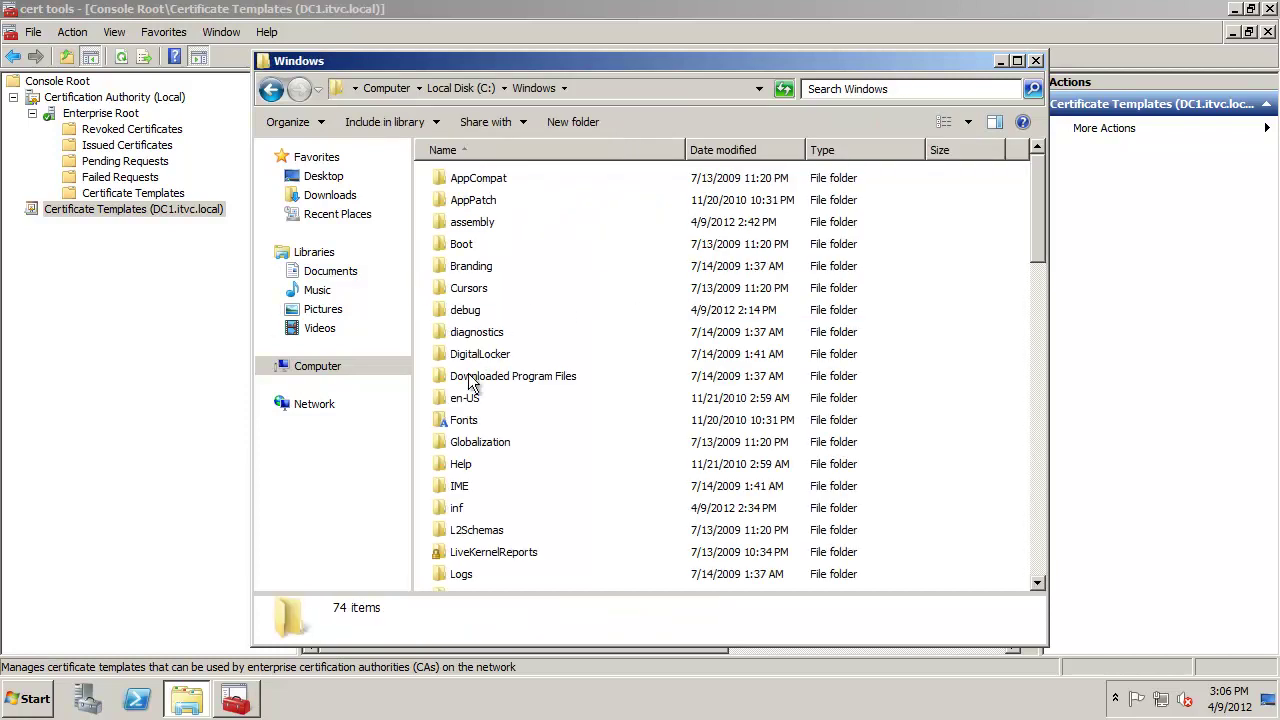
{"action": "left_click", "coordinate": [551, 427]}
{"action": "scroll", "coordinate": [551, 427], "scroll_direction": "down", "scroll_amount": 8}
{"action": "double_click", "coordinate": [478, 531]}
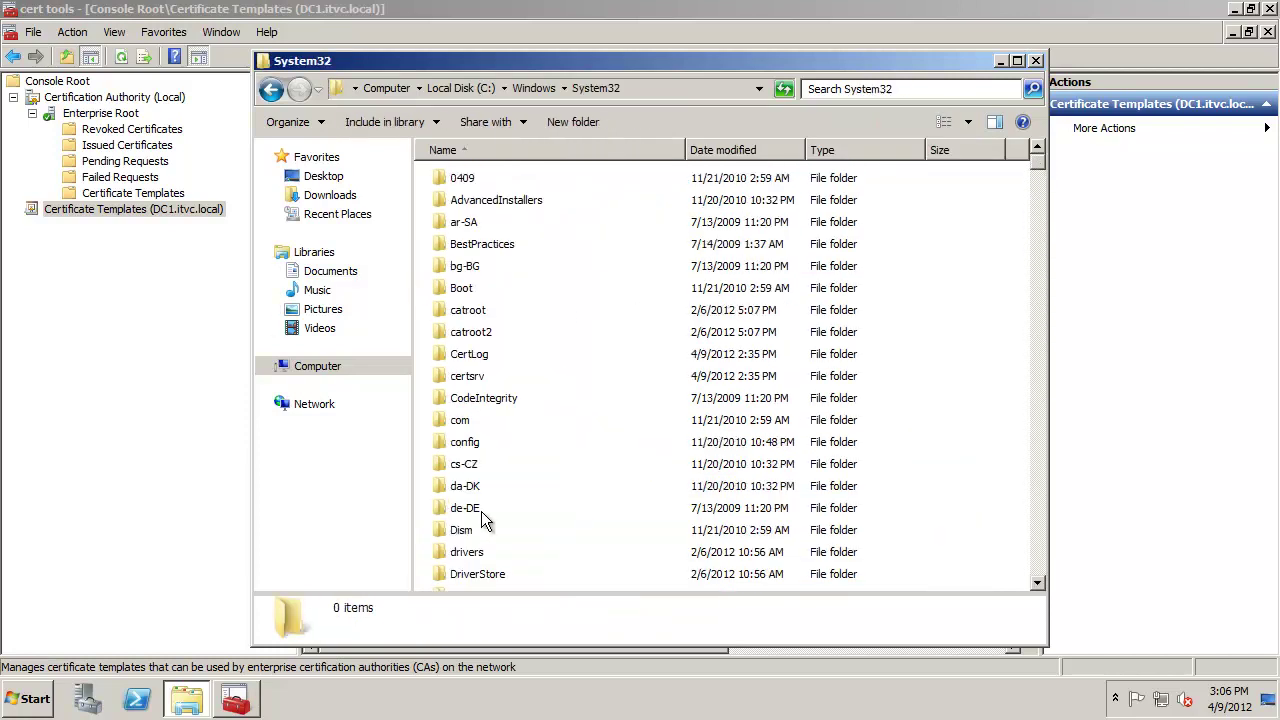
{"action": "double_click", "coordinate": [470, 356]}
{"action": "double_click", "coordinate": [479, 180]}
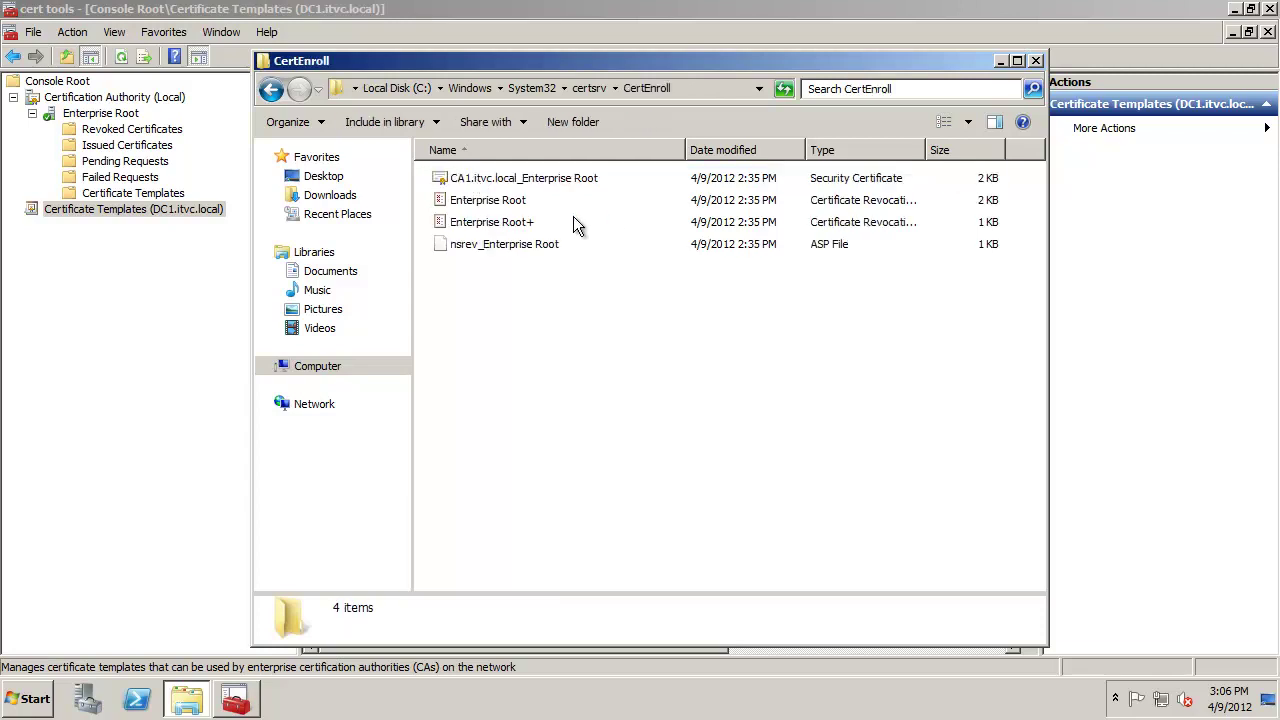
{"action": "double_click", "coordinate": [542, 179]}
Step: Show the certificate's Details fields, glancing at Valid from and the public key
{"action": "left_click_drag", "start_coordinate": [387, 32], "coordinate": [840, 96]}
{"action": "left_click", "coordinate": [549, 119]}
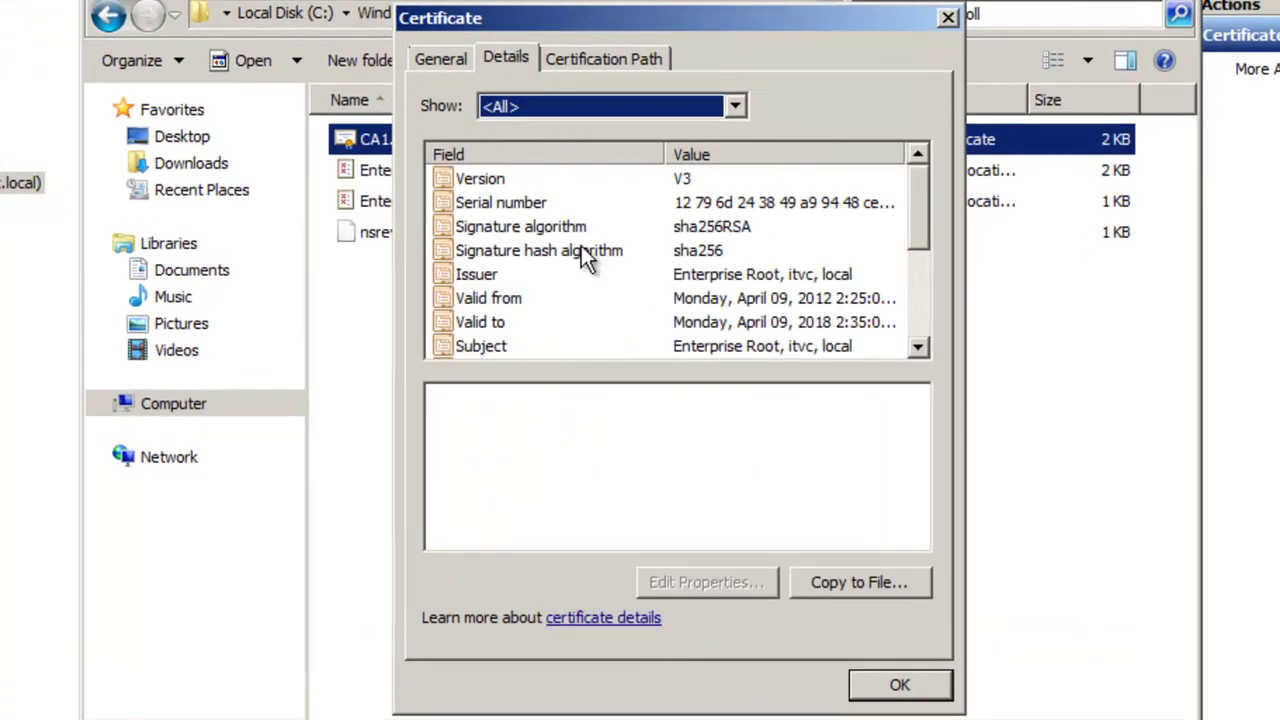
{"action": "left_click", "coordinate": [502, 298]}
{"action": "scroll", "coordinate": [699, 317], "scroll_direction": "down", "scroll_amount": 1}
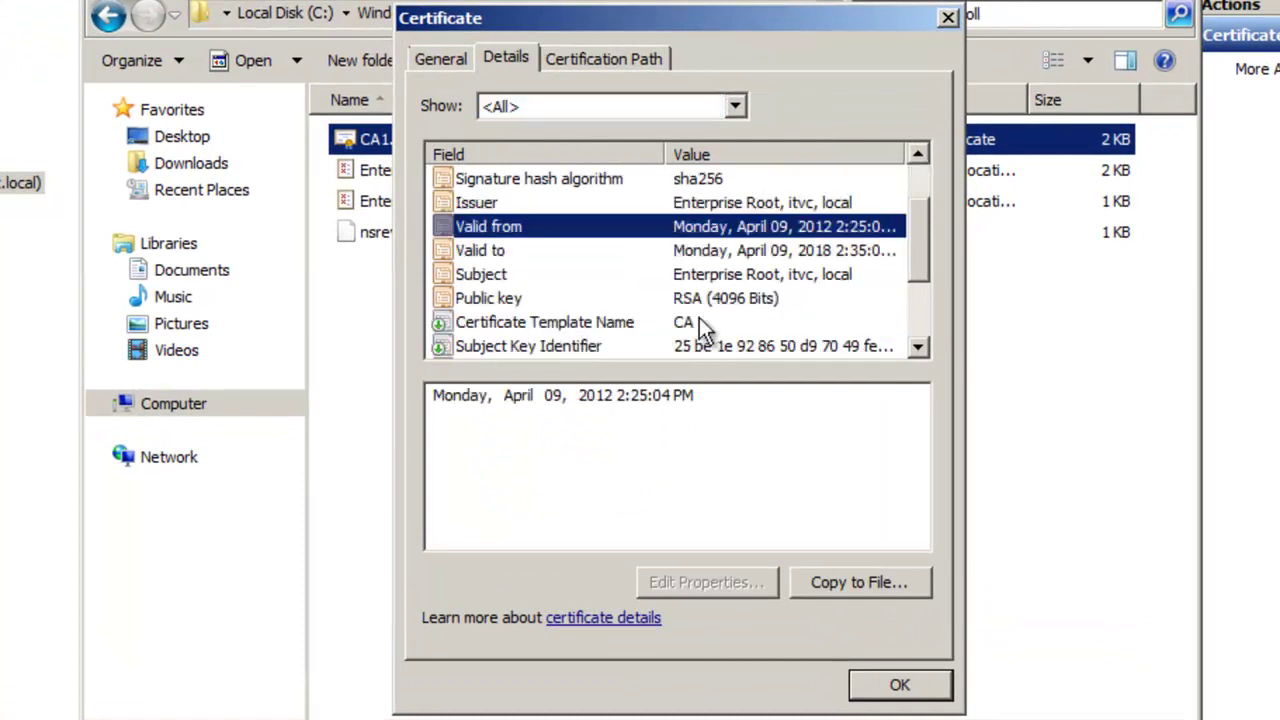
{"action": "left_click", "coordinate": [532, 299]}
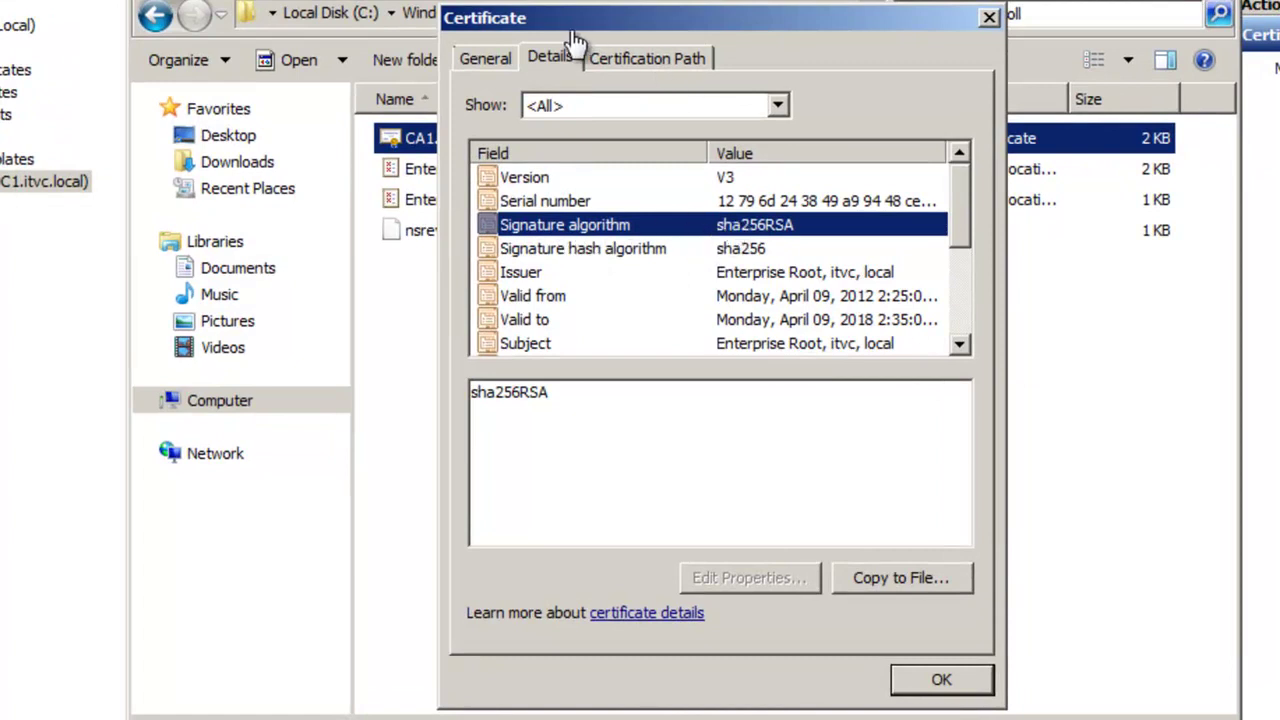
Step: Review version, serial number, signature algorithms, issuer, 2012–2018 validity, subject and public key
{"action": "left_click", "coordinate": [605, 185]}
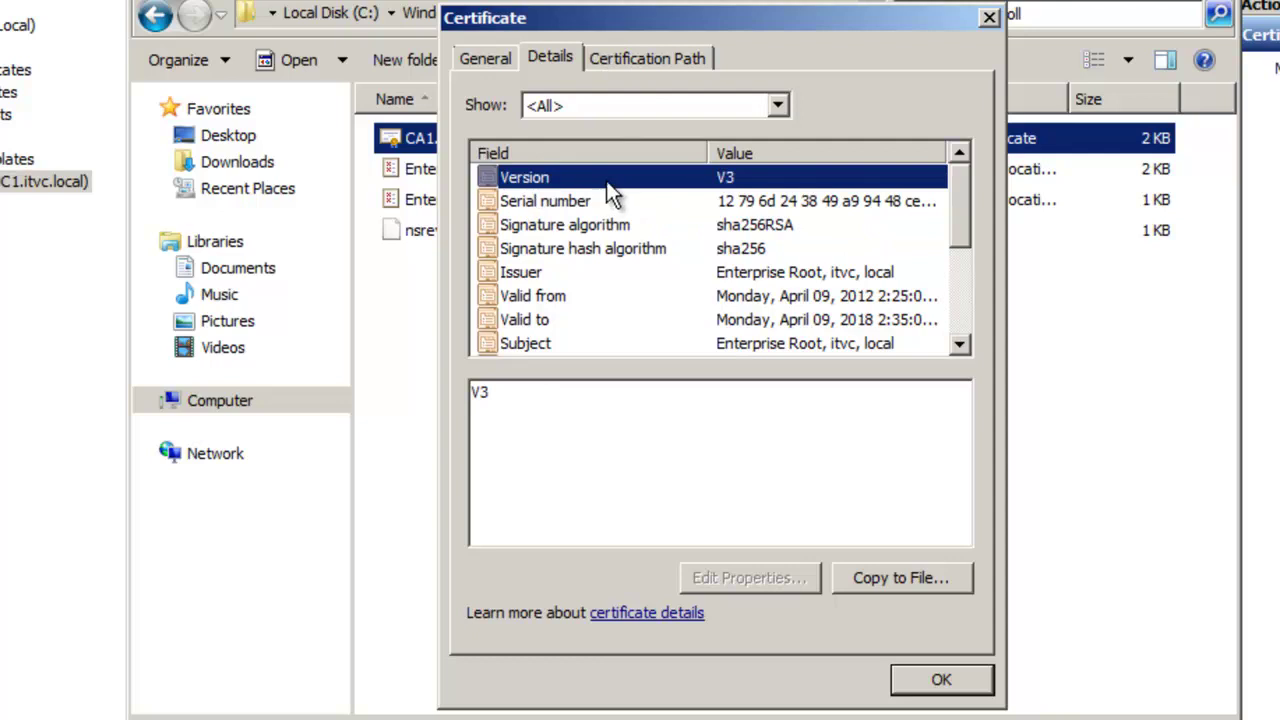
{"action": "left_click", "coordinate": [591, 202]}
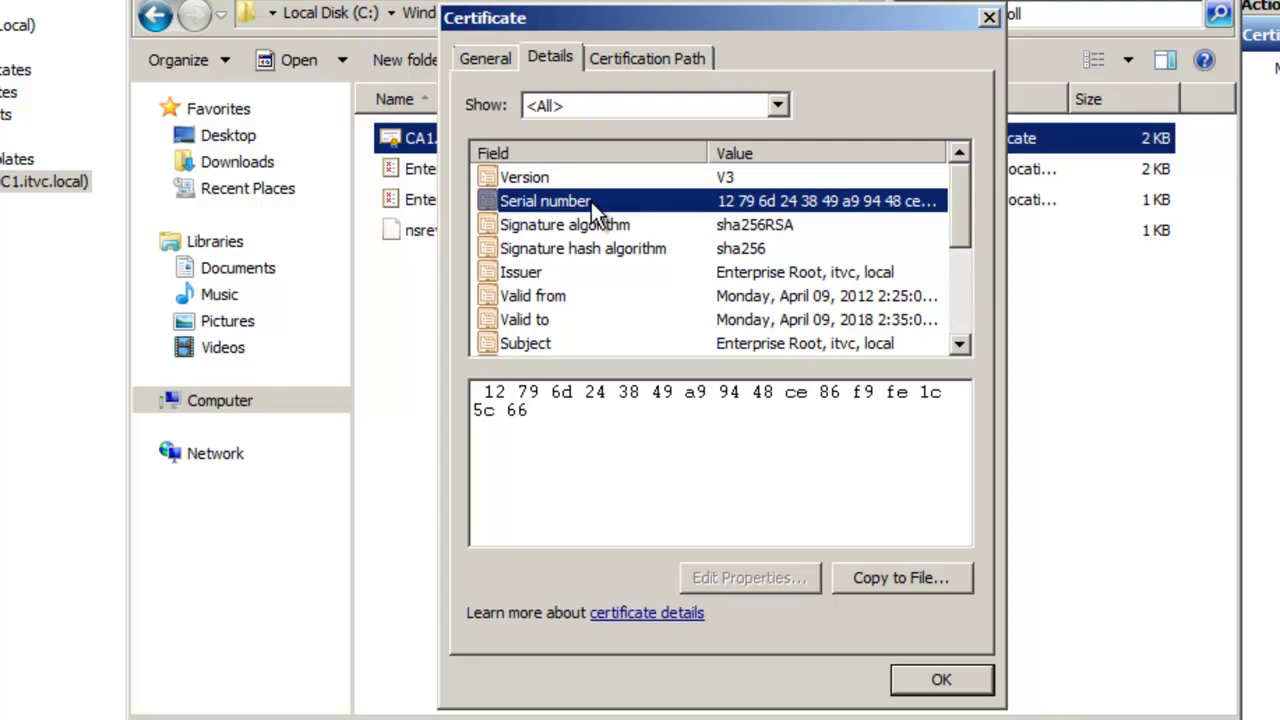
{"action": "left_click", "coordinate": [579, 226]}
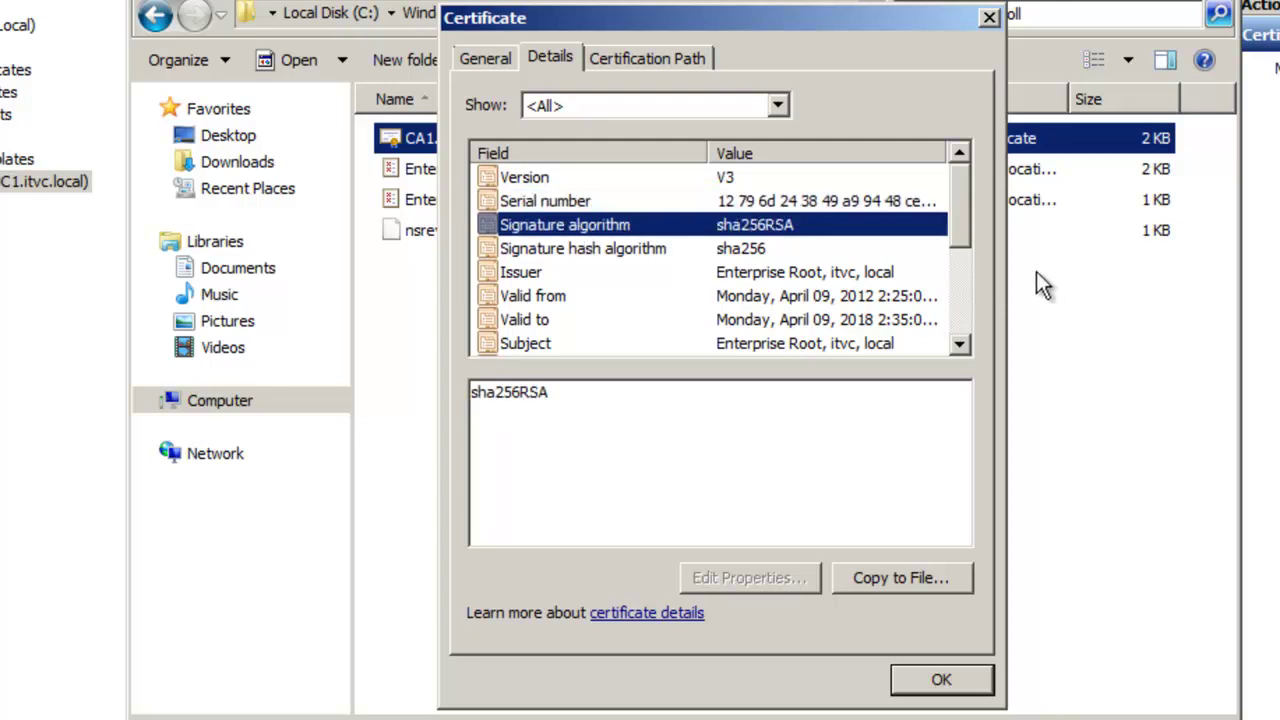
{"action": "left_click", "coordinate": [605, 252]}
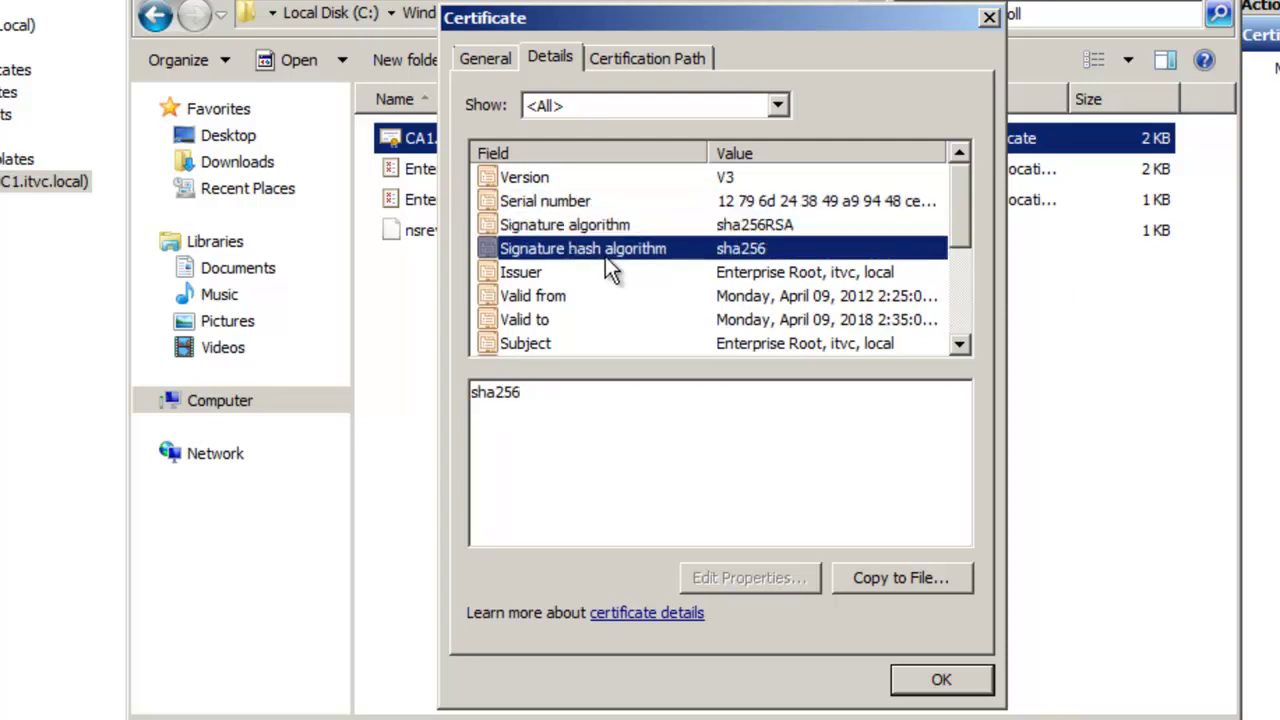
{"action": "left_click", "coordinate": [528, 272]}
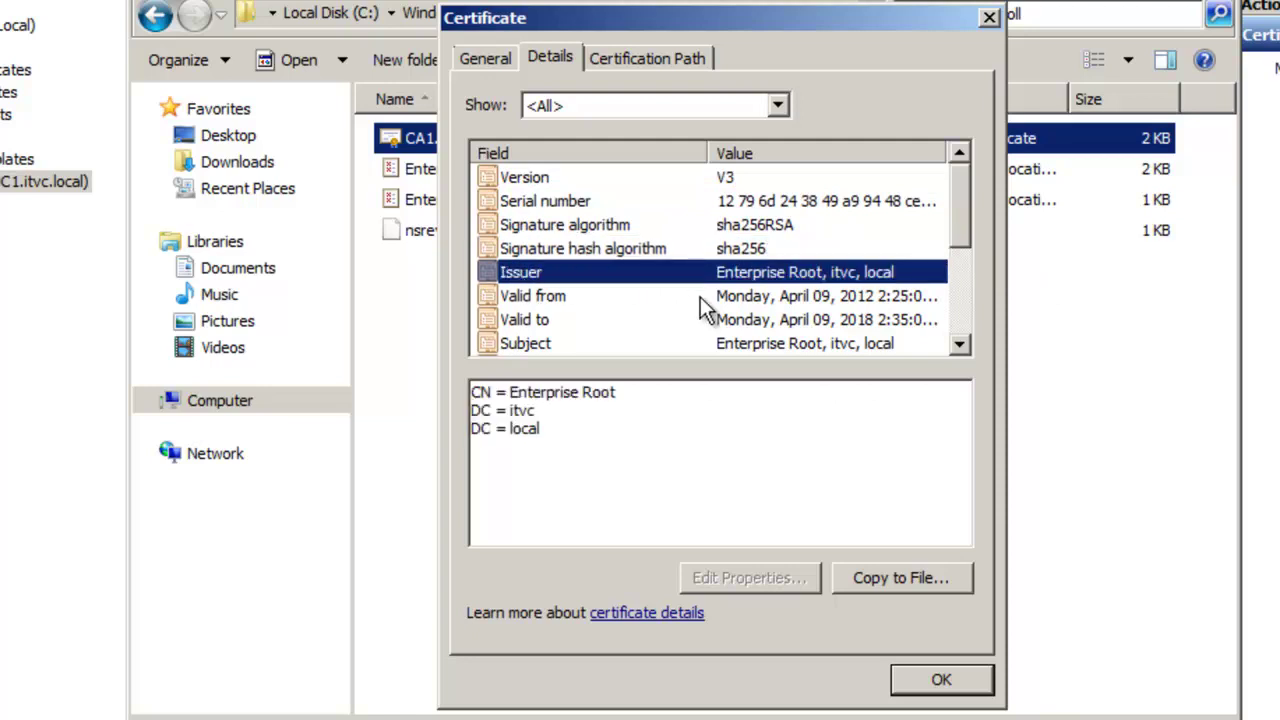
{"action": "left_click", "coordinate": [549, 297]}
{"action": "left_click", "coordinate": [549, 320]}
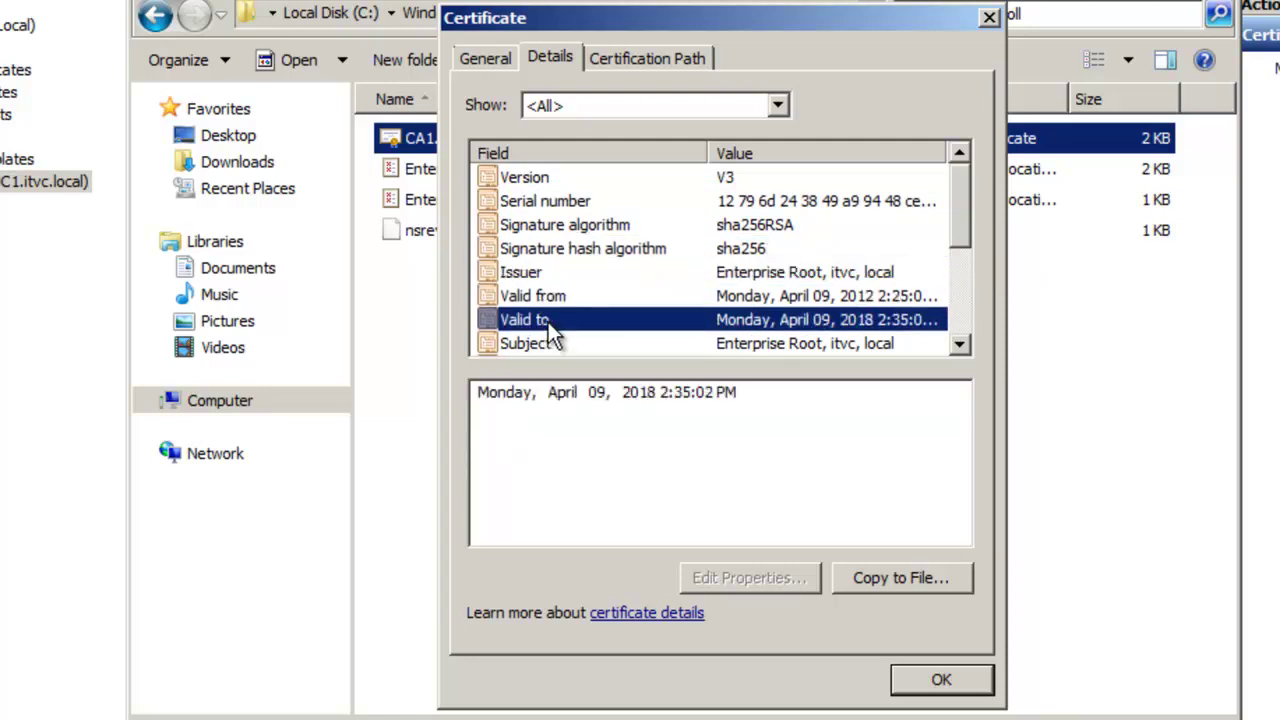
{"action": "left_click", "coordinate": [810, 305]}
{"action": "left_click", "coordinate": [814, 314]}
{"action": "left_click", "coordinate": [958, 347]}
{"action": "left_click", "coordinate": [958, 347]}
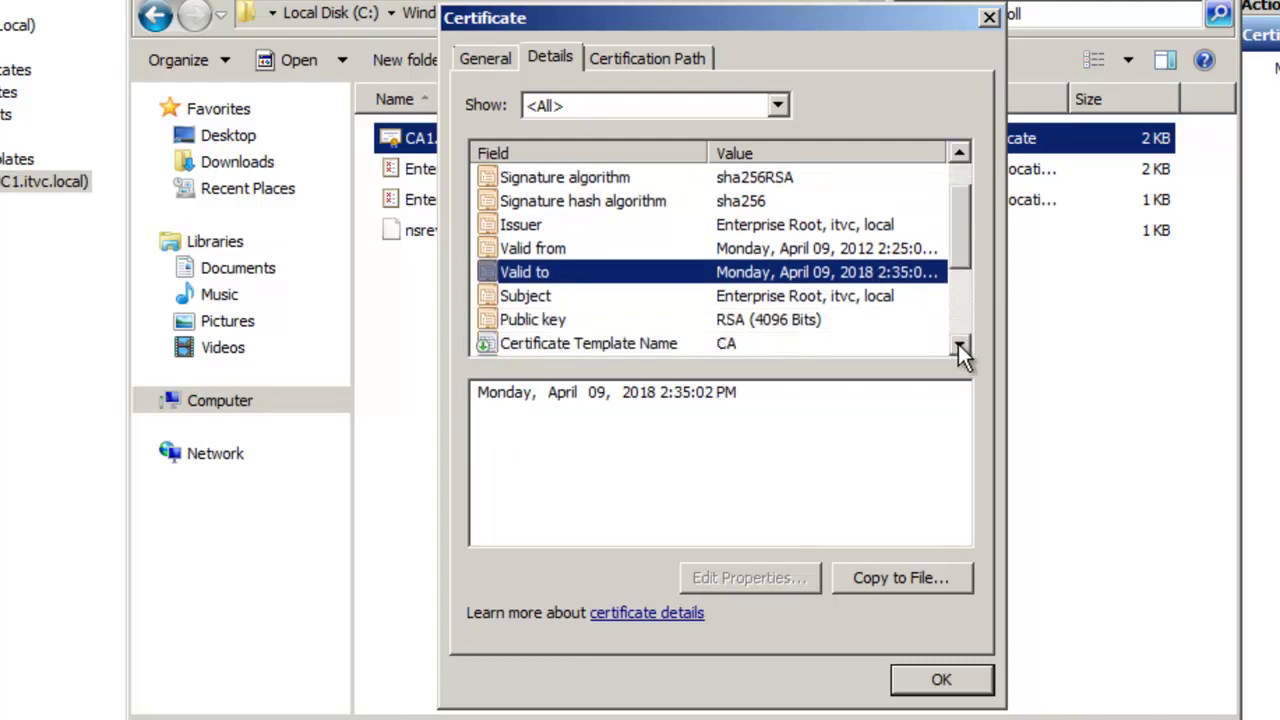
{"action": "left_click", "coordinate": [958, 347]}
{"action": "left_click", "coordinate": [958, 347]}
{"action": "left_click", "coordinate": [690, 252]}
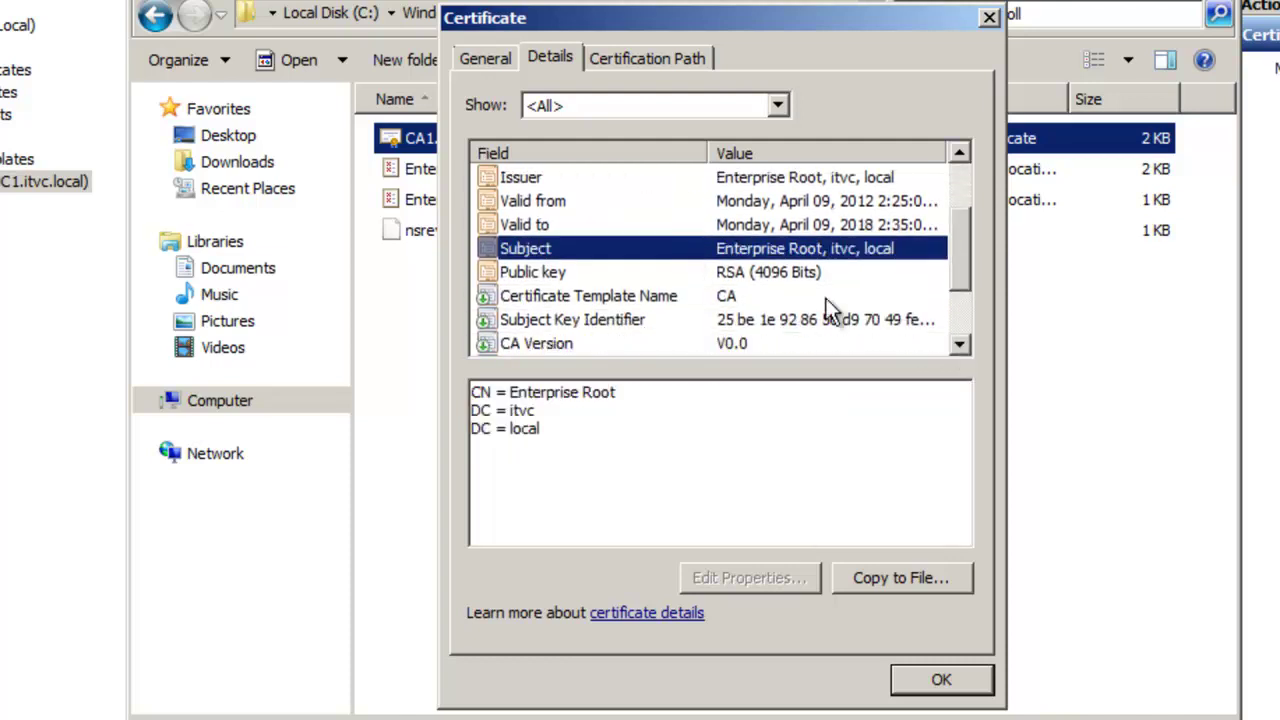
{"action": "left_click", "coordinate": [562, 276]}
Step: Check template name CA, the Subject Key Identifier and the CA Version
{"action": "left_click", "coordinate": [620, 300]}
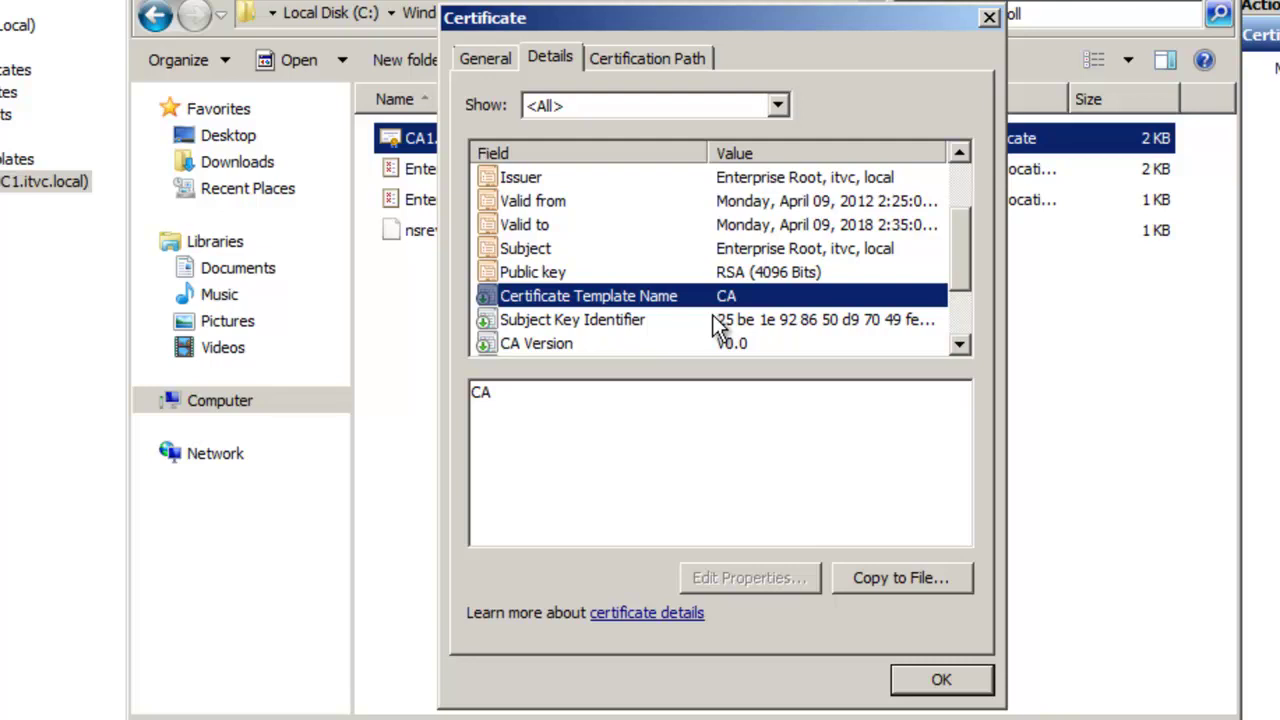
{"action": "left_click", "coordinate": [718, 328]}
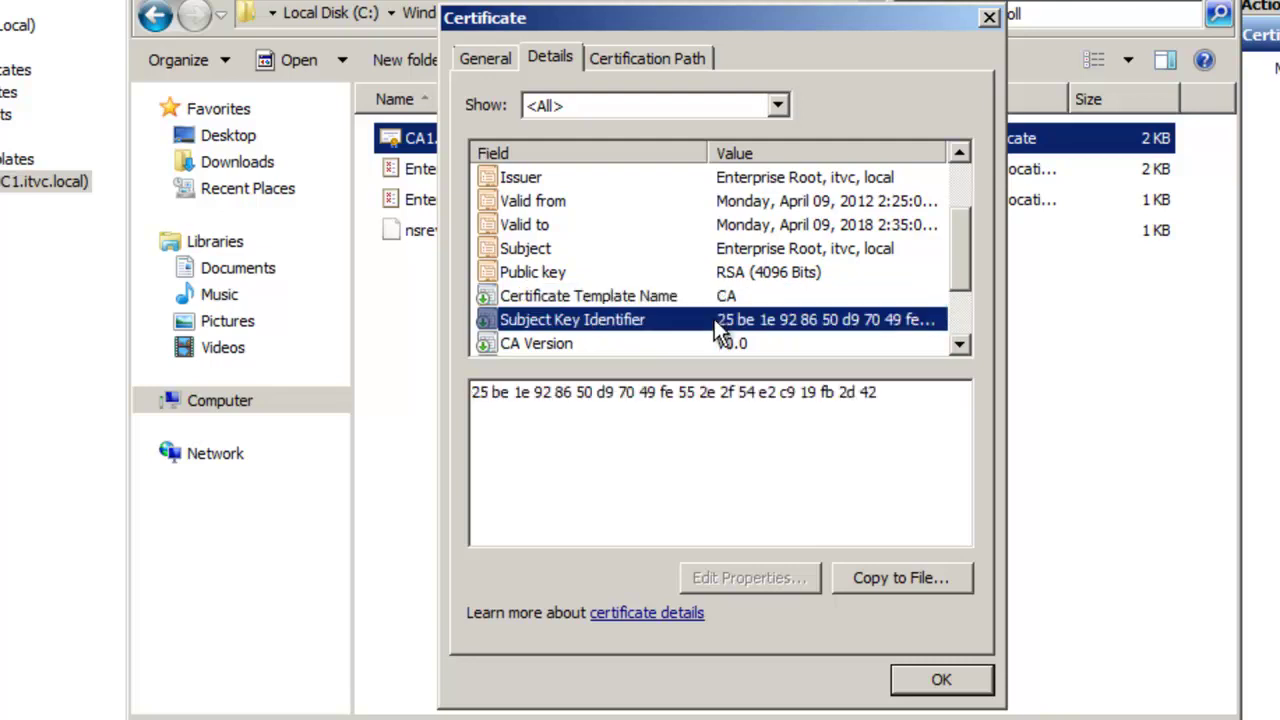
{"action": "left_click", "coordinate": [961, 344]}
{"action": "left_click", "coordinate": [961, 344]}
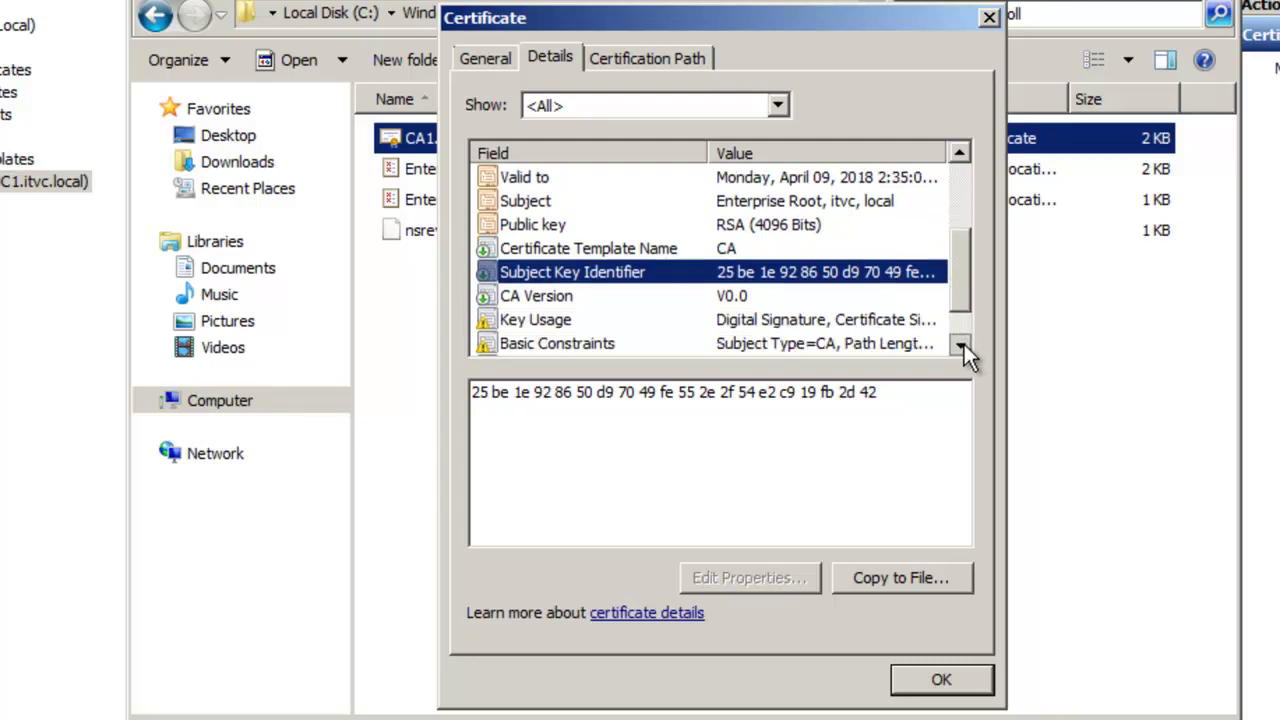
{"action": "left_click", "coordinate": [961, 344]}
{"action": "left_click", "coordinate": [961, 344]}
{"action": "left_click", "coordinate": [525, 250]}
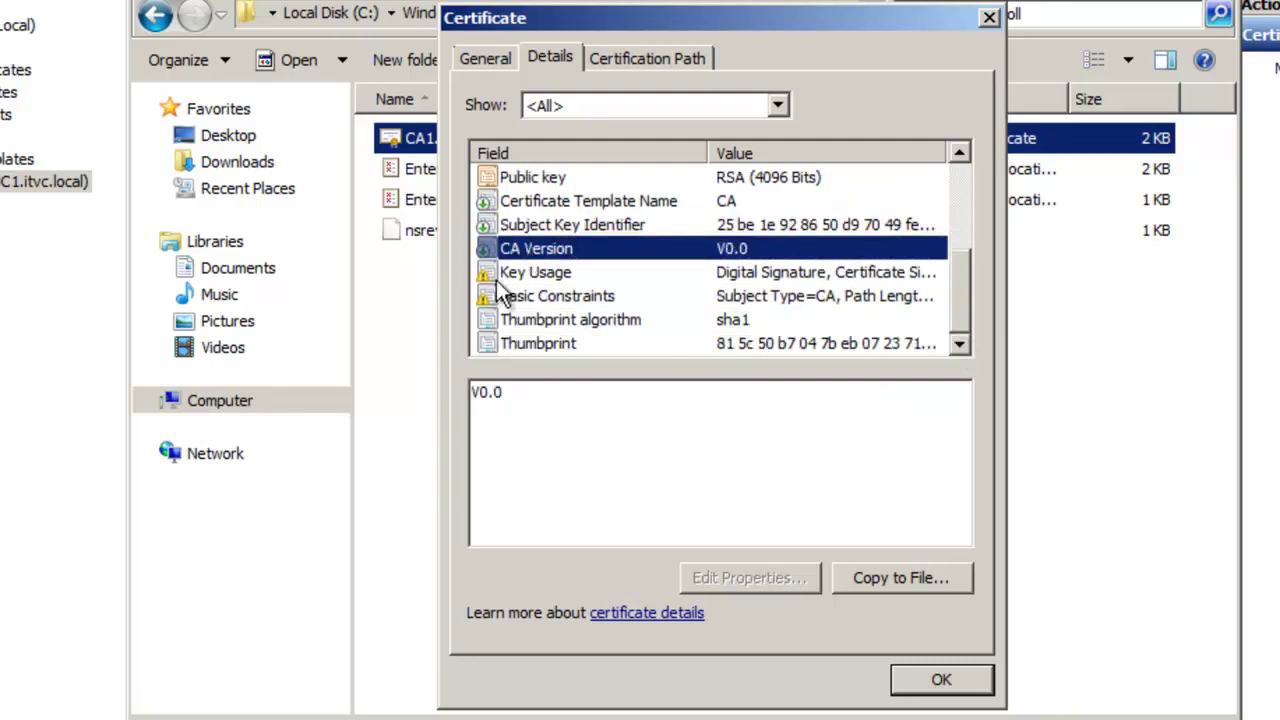
Step: Check certificate and CRL signing key usage, CA-type basic constraints and the sha1 thumbprint
{"action": "left_click", "coordinate": [510, 276]}
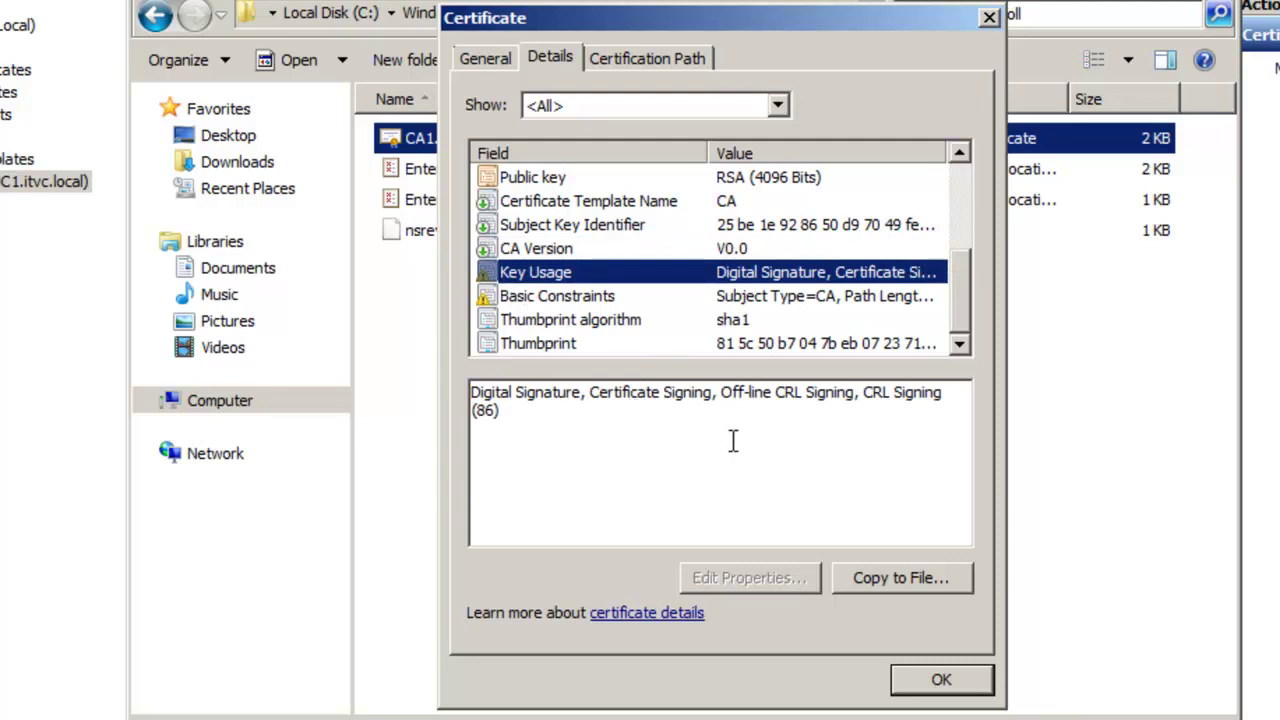
{"action": "left_click", "coordinate": [600, 300]}
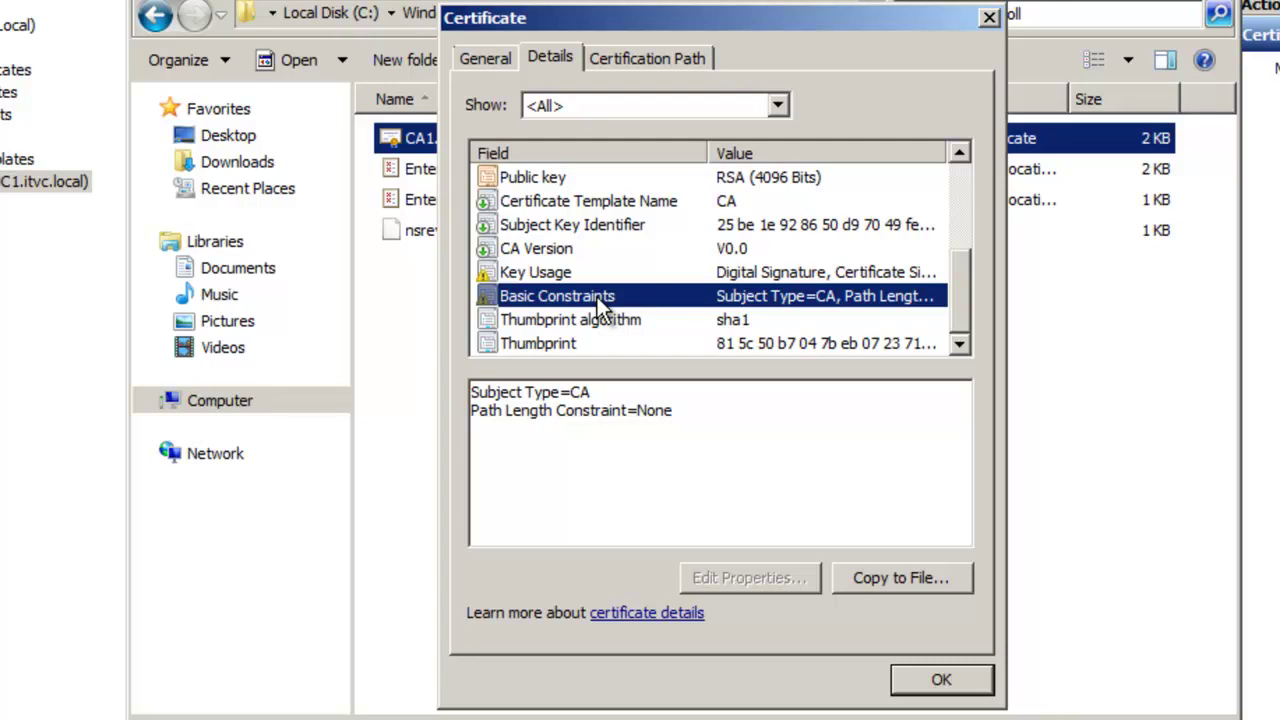
{"action": "left_click", "coordinate": [573, 277]}
{"action": "left_click", "coordinate": [570, 298]}
{"action": "left_click", "coordinate": [599, 319]}
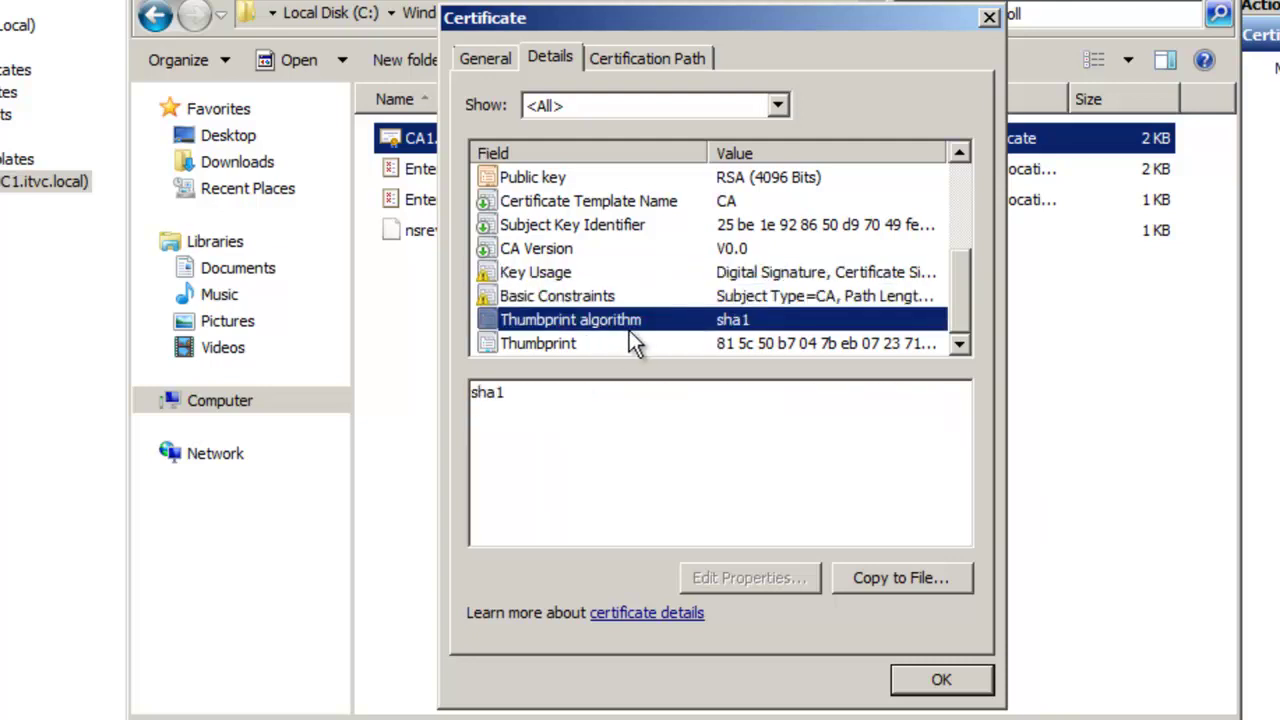
{"action": "left_click", "coordinate": [596, 340]}
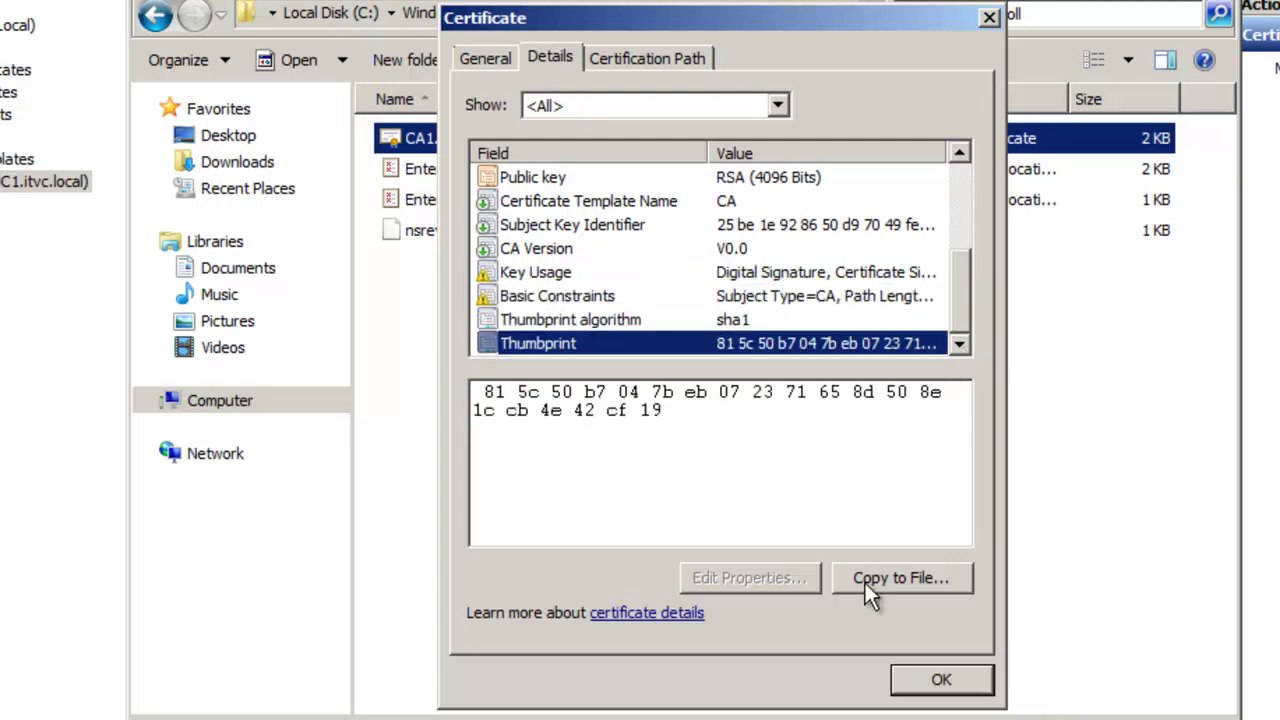
Step: Confirm the certification path status is OK and close the certificate
{"action": "left_click", "coordinate": [640, 62]}
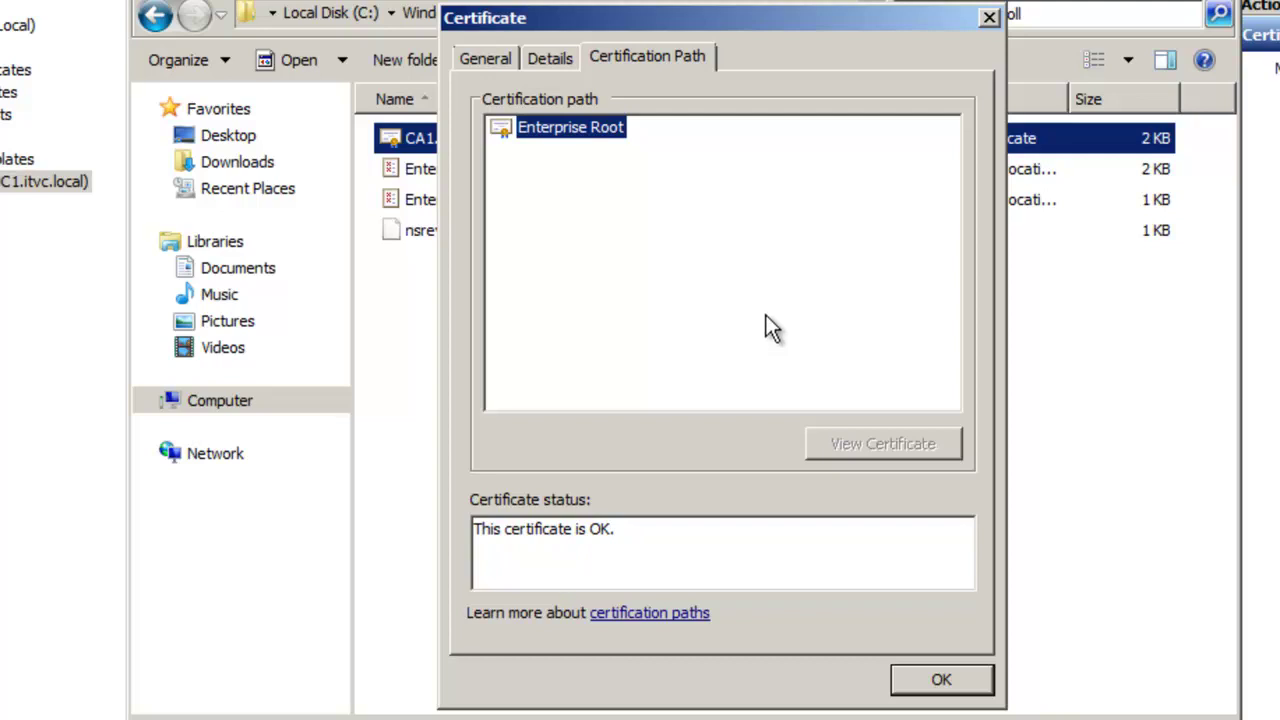
{"action": "left_click", "coordinate": [492, 62]}
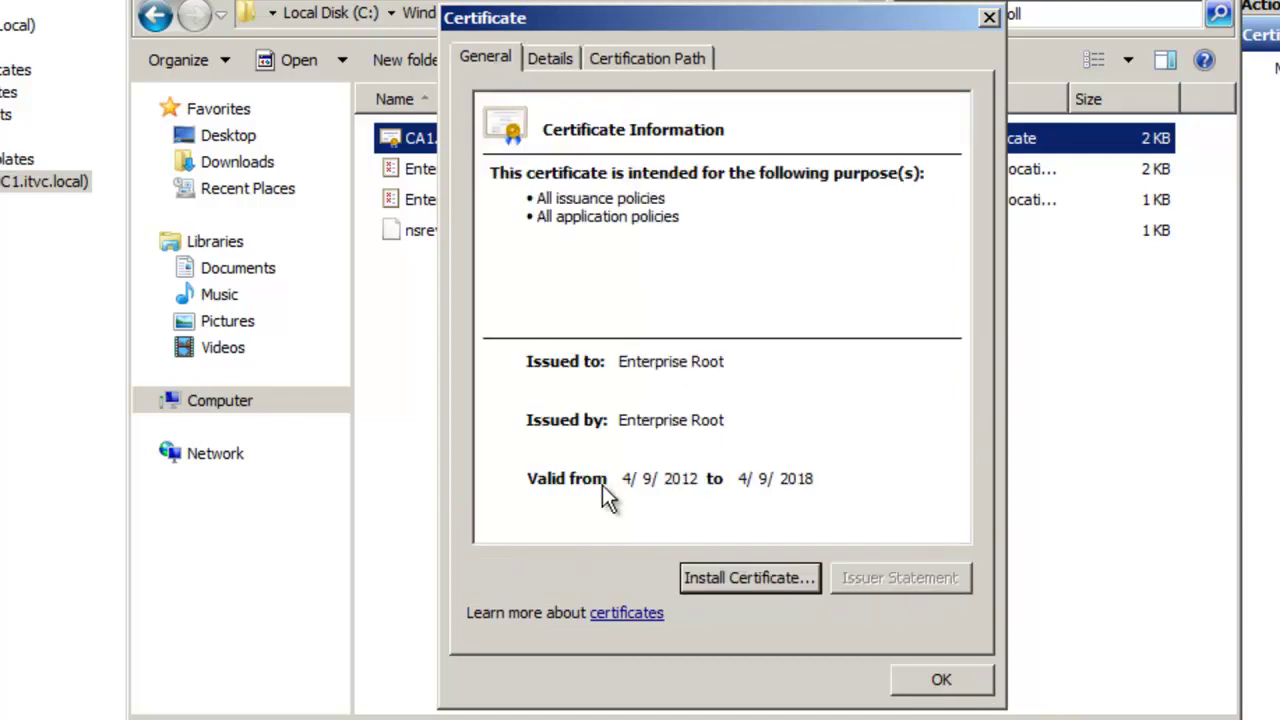
{"action": "left_click", "coordinate": [941, 679]}
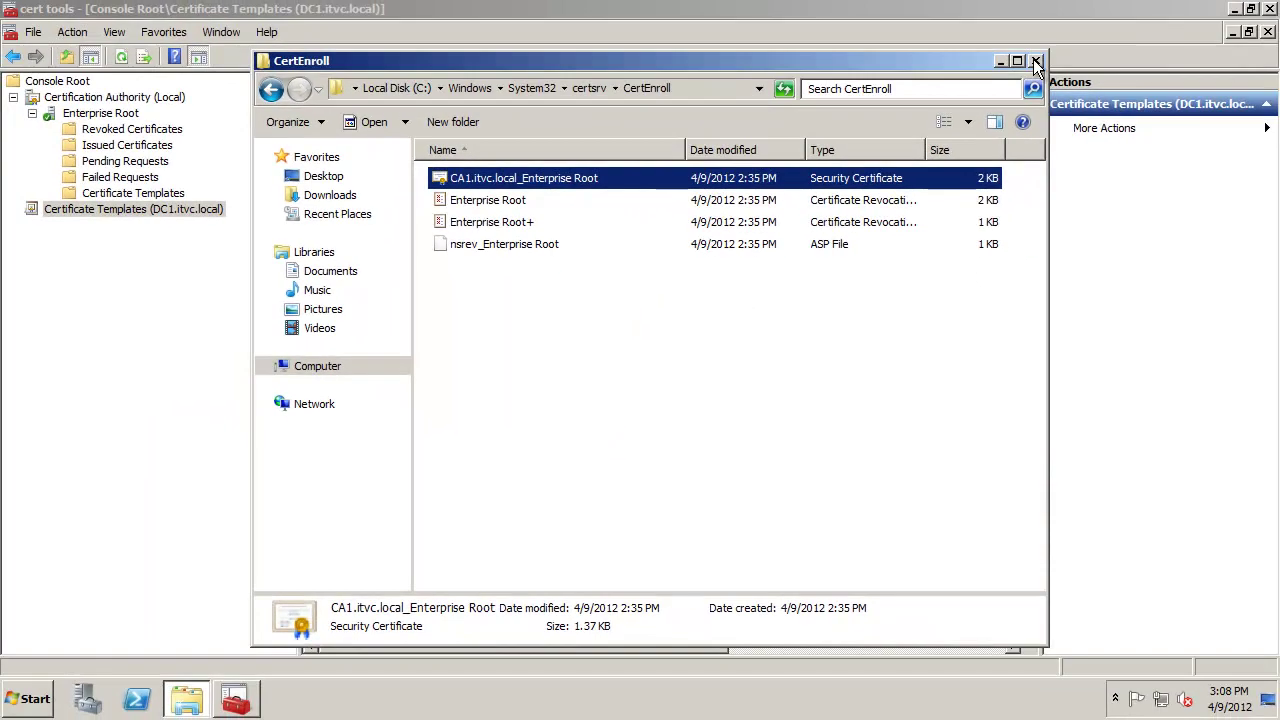
Step: Close the CertEnroll window and show Enterprise Root's five folders in the console
{"action": "left_click", "coordinate": [1036, 62]}
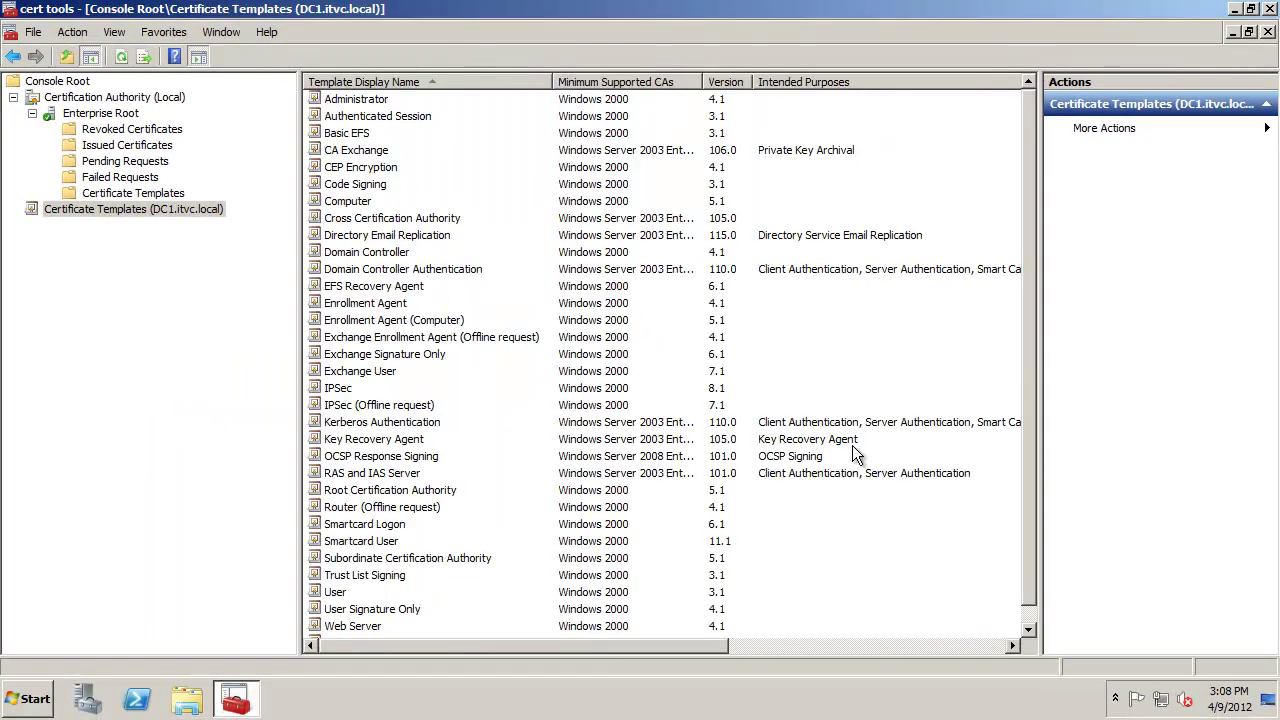
{"action": "left_click", "coordinate": [90, 195]}
{"action": "left_click", "coordinate": [100, 113]}
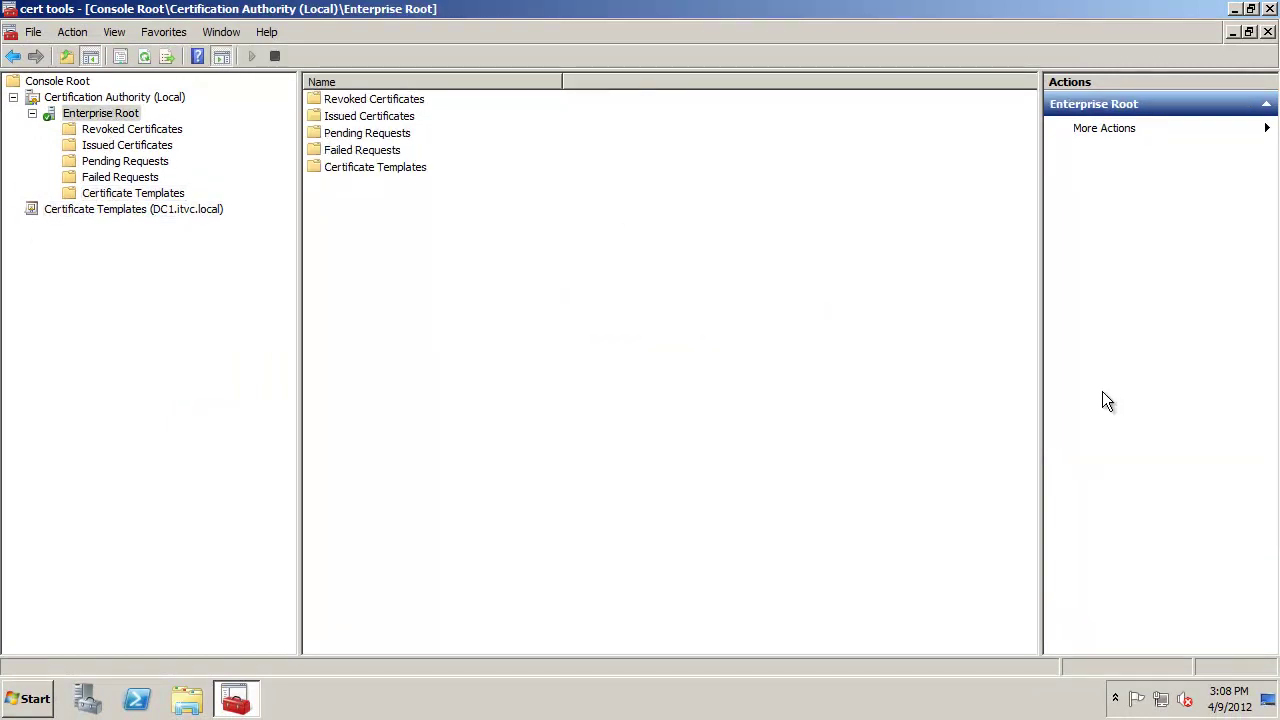